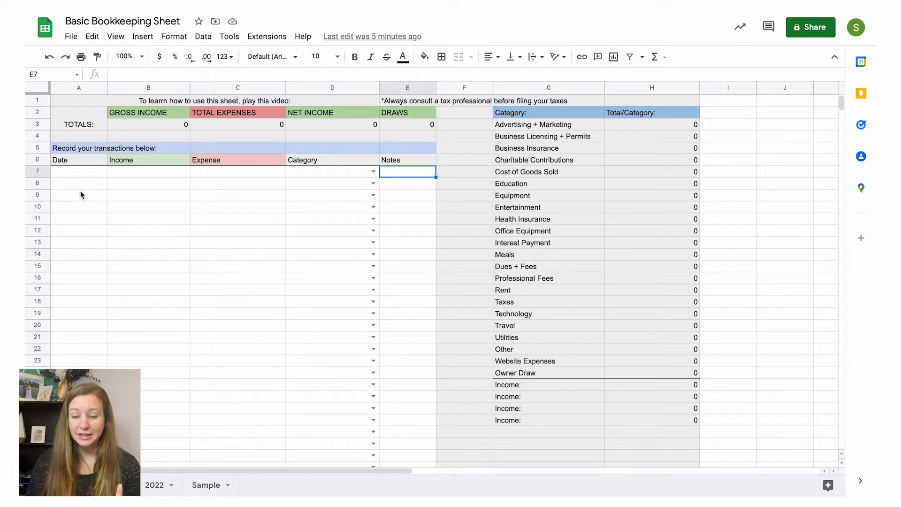
Step: Examine the transaction entry columns in row 7 and the options offered for the category
click(77, 171)
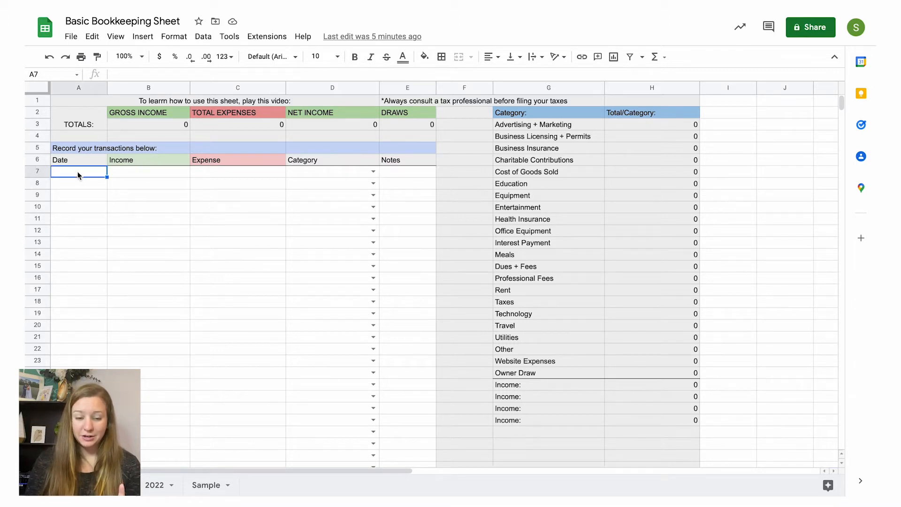
click(134, 171)
click(214, 173)
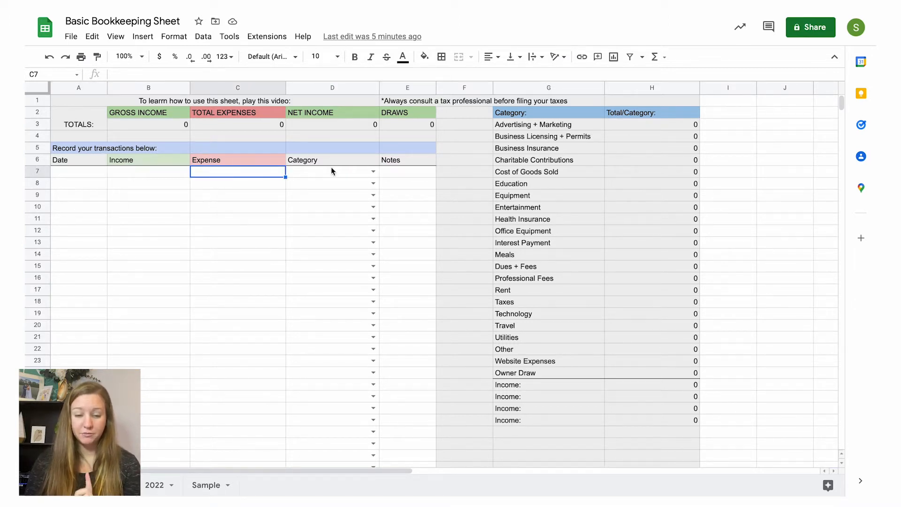
click(361, 172)
click(373, 172)
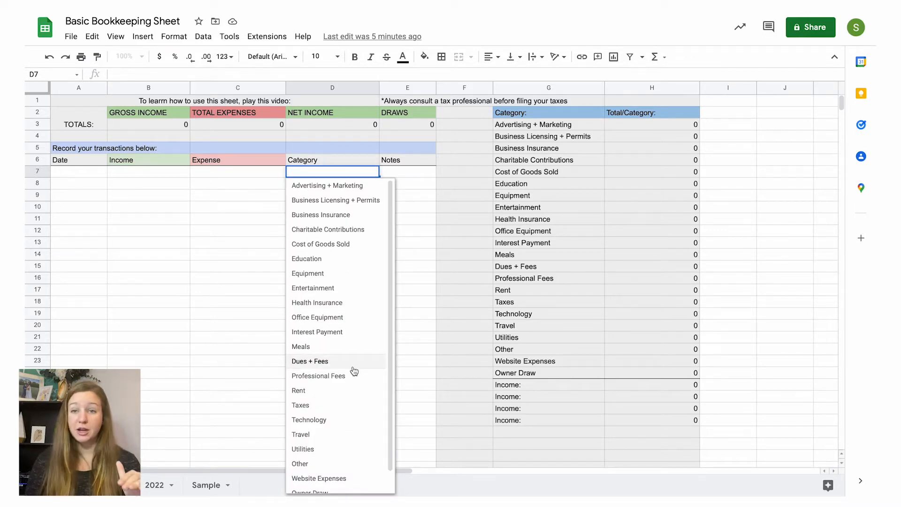
scroll(344, 419, down, 1)
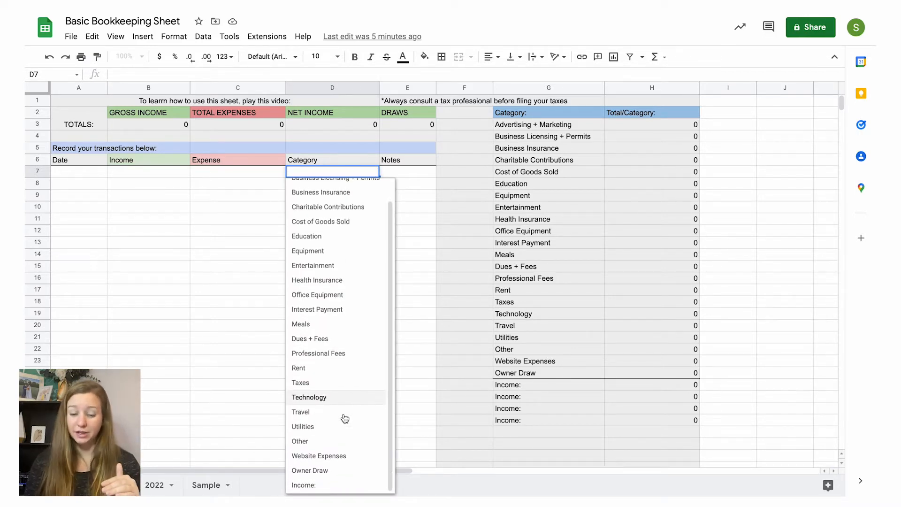
scroll(343, 418, up, 1)
scroll(344, 418, down, 1)
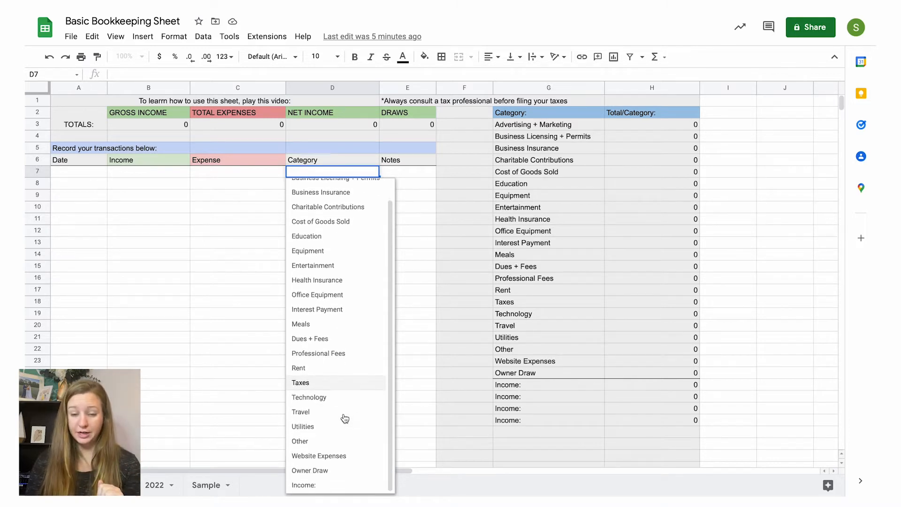
click(416, 170)
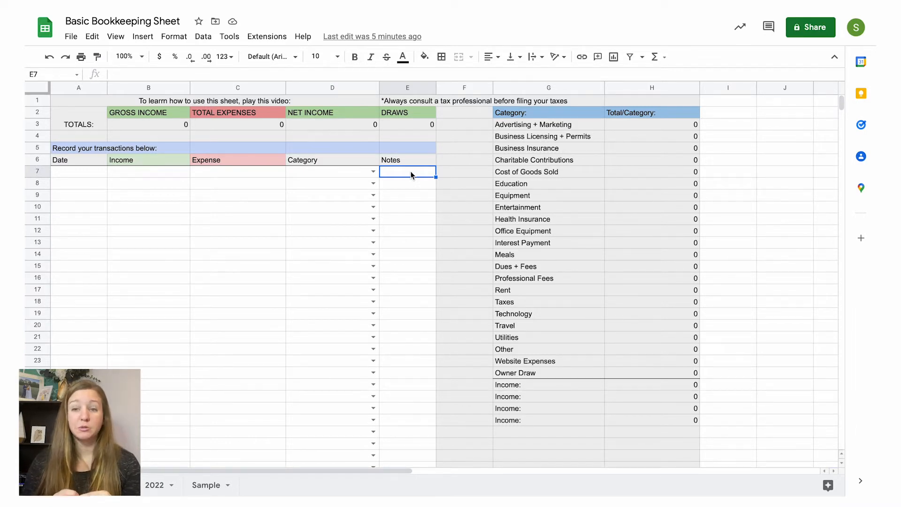
Step: Record the first transaction in row 7 with date 1/1/2022 and an income of 2000
click(97, 172)
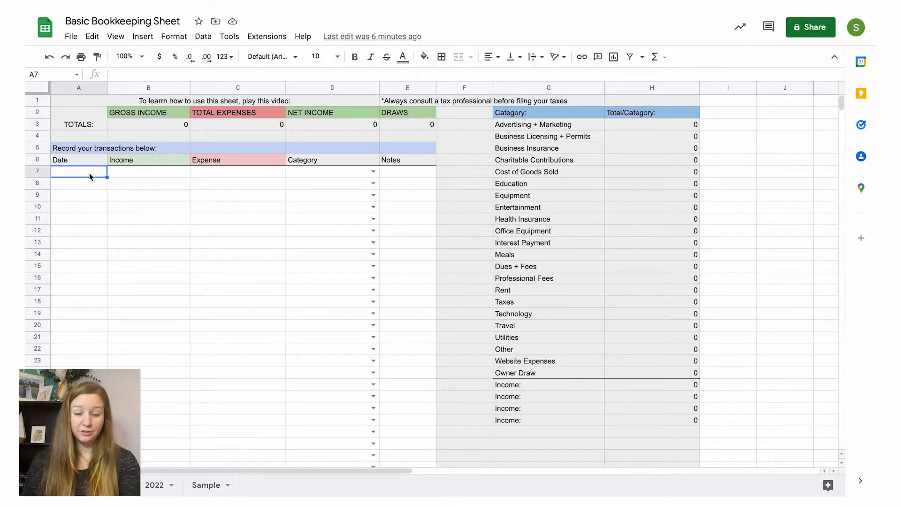
text(1/1/)
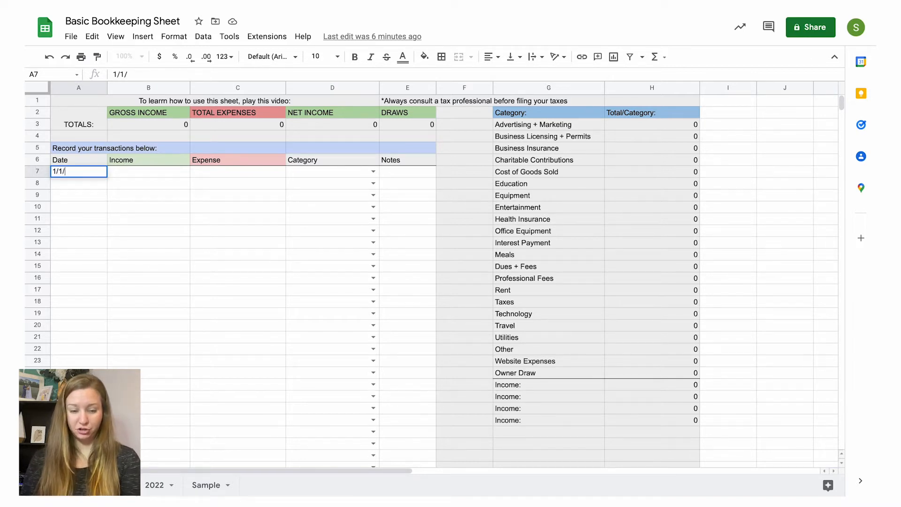
text(2022)
key(Tab)
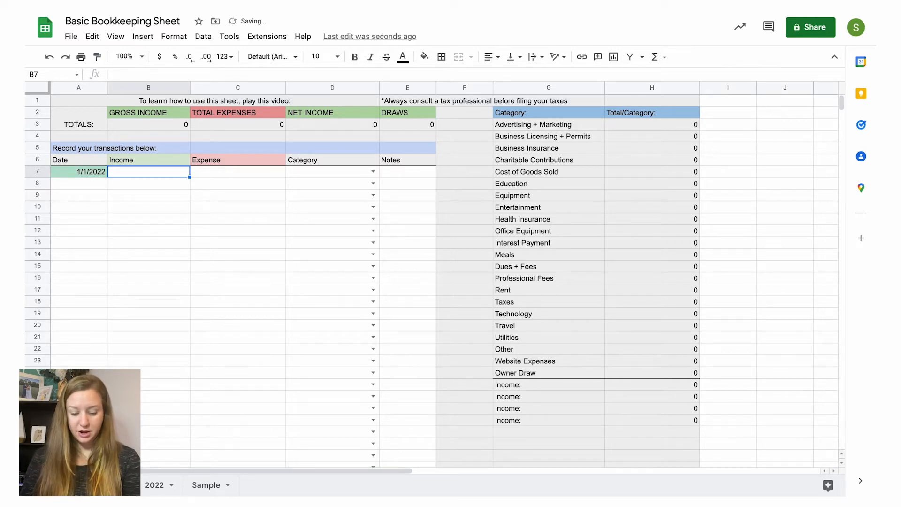
text(2000)
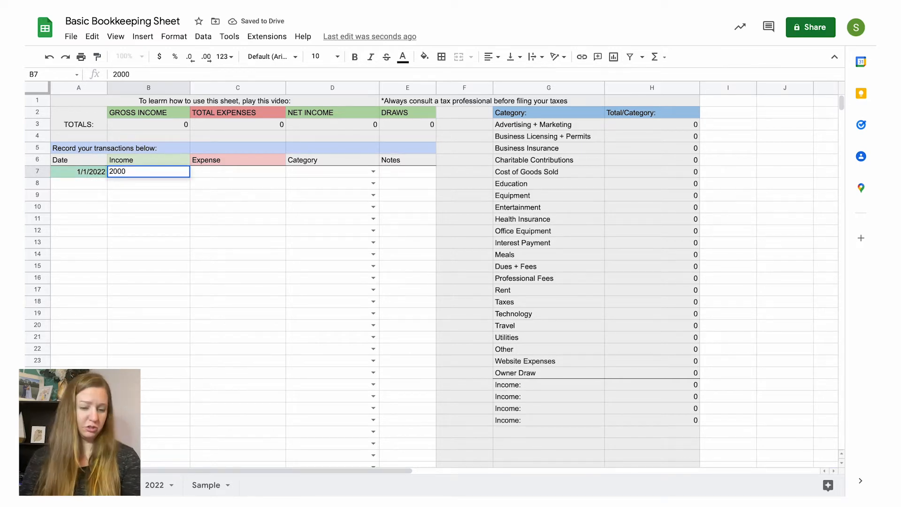
key(Tab)
key(Tab)
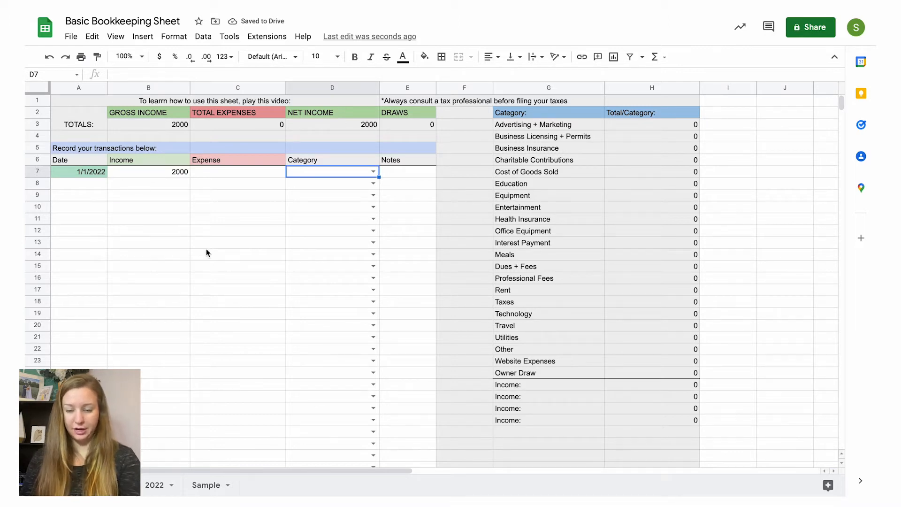
Step: Set the first transaction's category to the generic "Income:" option
click(373, 172)
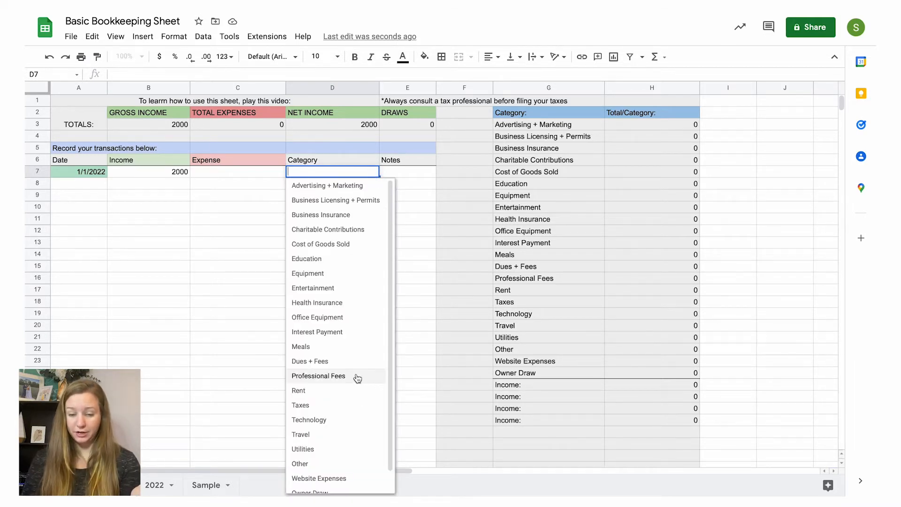
scroll(354, 376, down, 1)
click(324, 487)
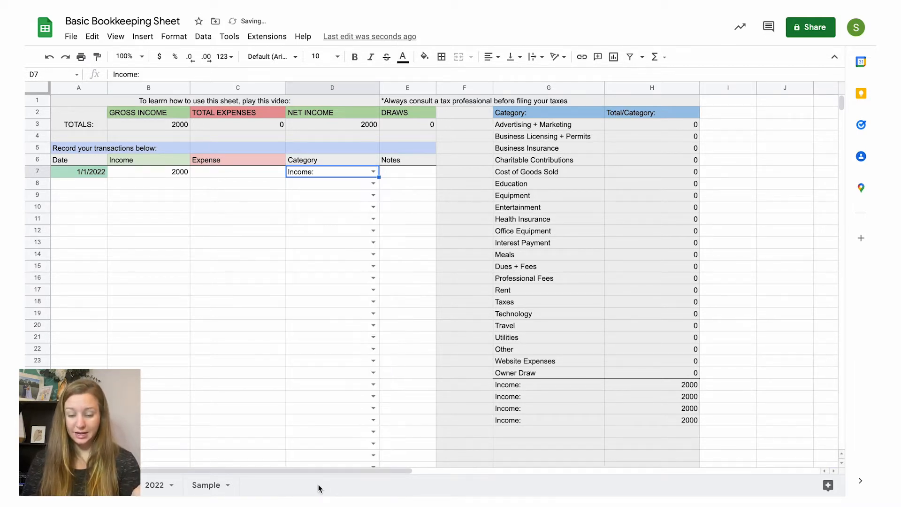
click(531, 385)
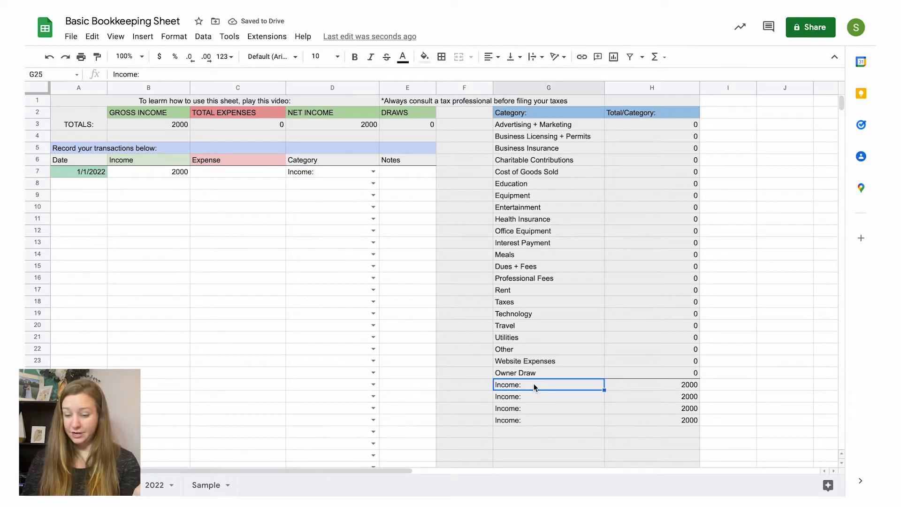
click(533, 393)
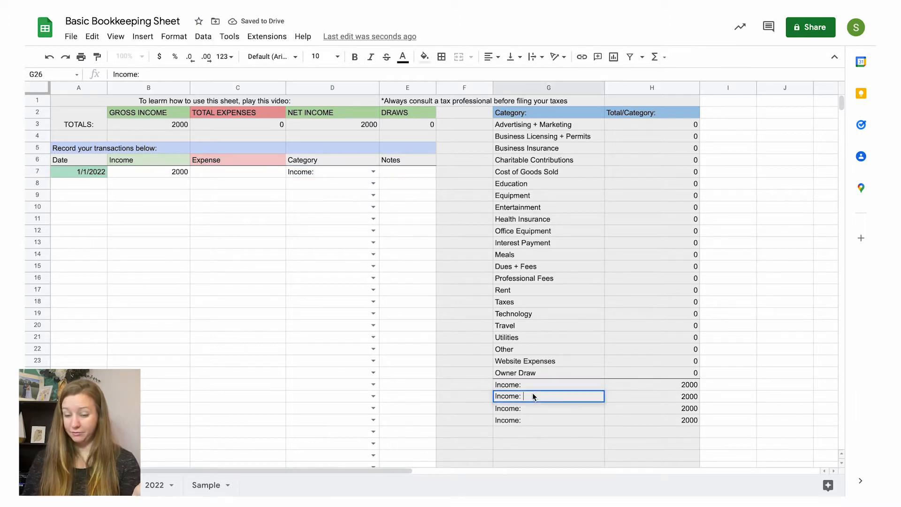
double_click(534, 407)
double_click(535, 420)
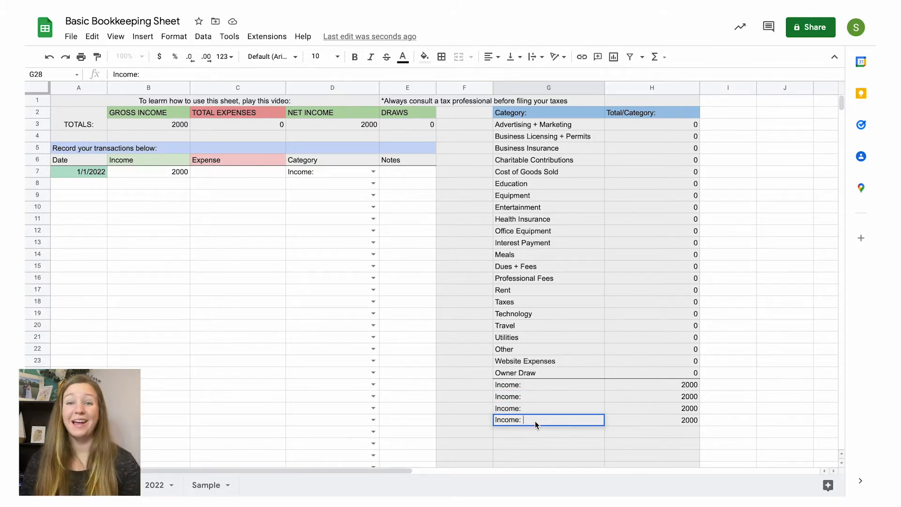
Step: Rename the first three generic income categories to "Income: Branding", "Income: Weddings" and "Income: Coaching"
double_click(539, 384)
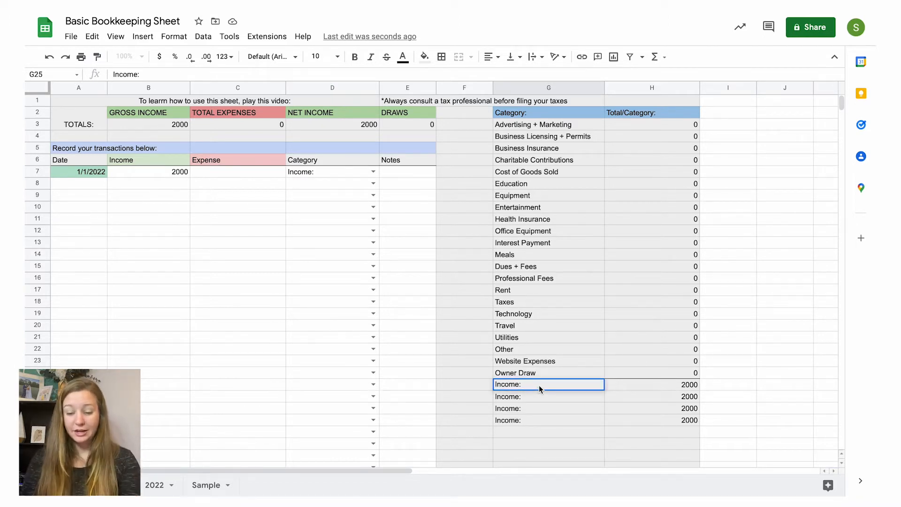
text(Bran)
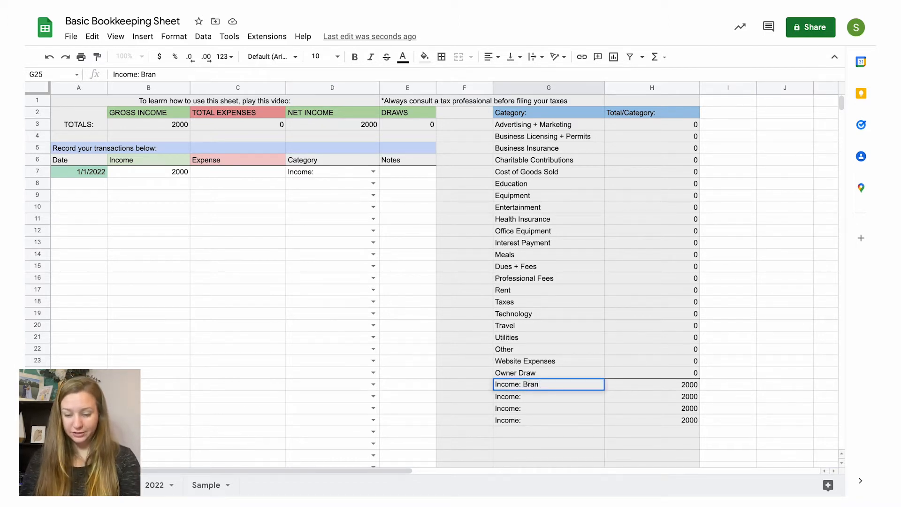
text(ding)
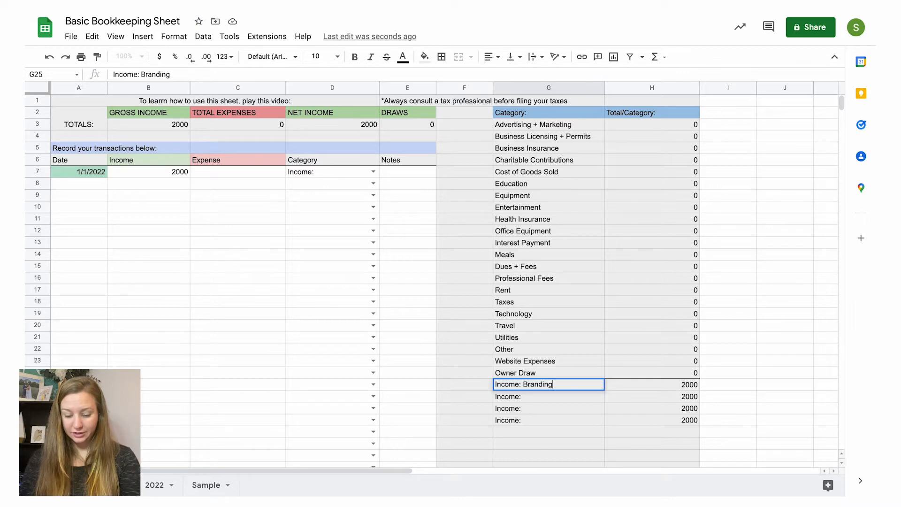
key(Return)
double_click(544, 397)
text(Weddings)
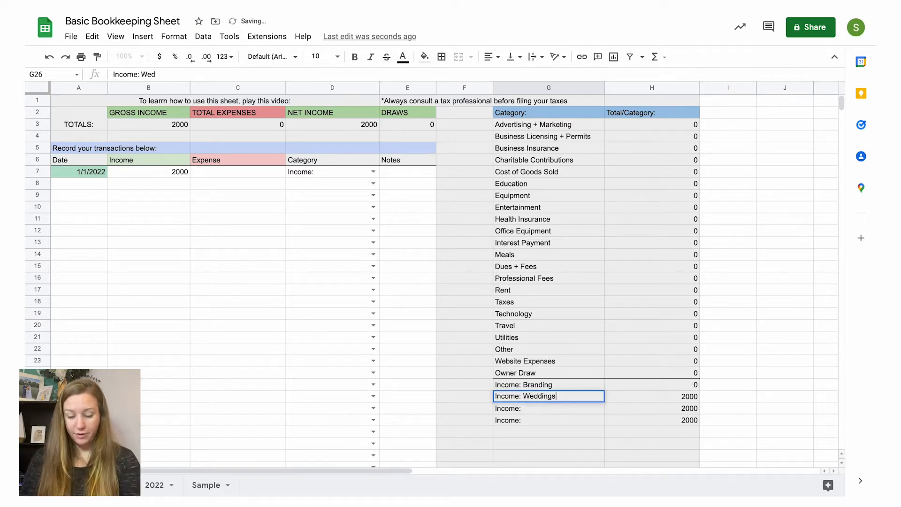
key(Return)
key(Return)
text(Coaching)
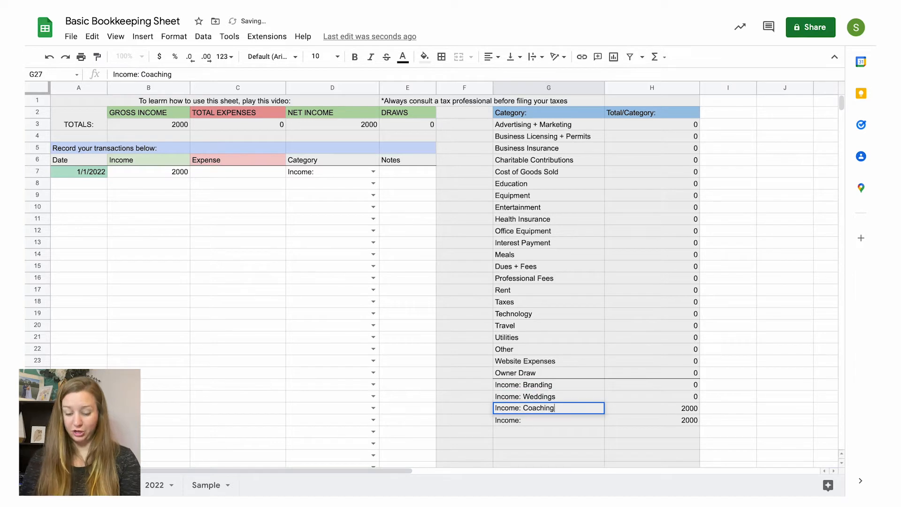
key(Return)
click(559, 408)
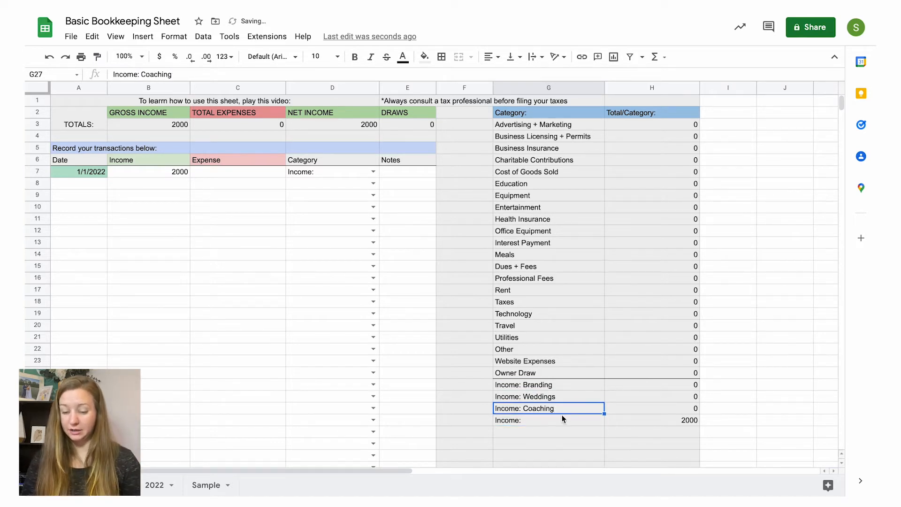
Step: Change the first transaction's category to "Income: Branding"
click(373, 171)
scroll(303, 220, down, 2)
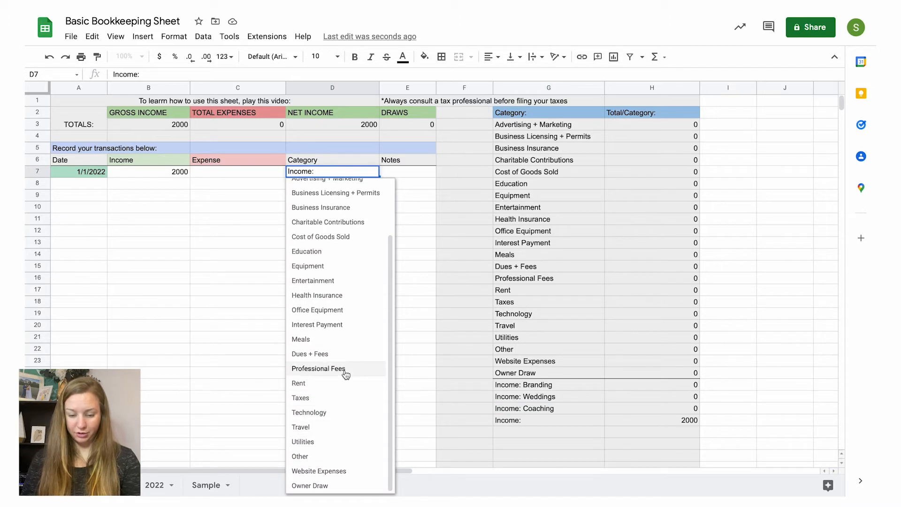
scroll(346, 373, up, 2)
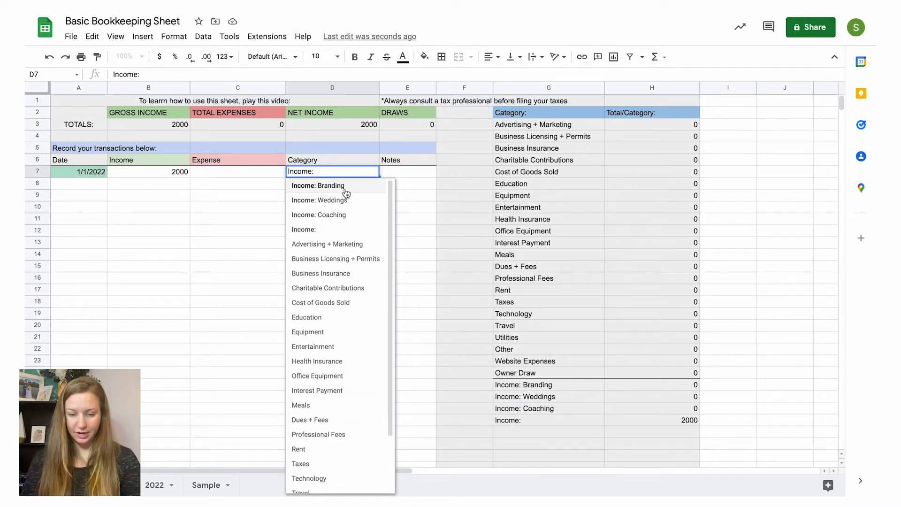
click(331, 186)
Step: Add the note "So and so branding session" to the first transaction
click(141, 173)
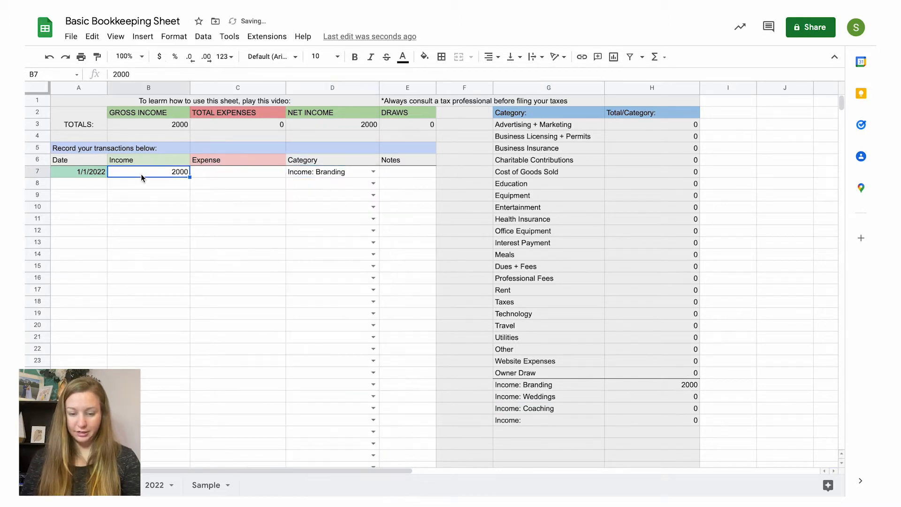
click(209, 176)
click(323, 173)
click(395, 174)
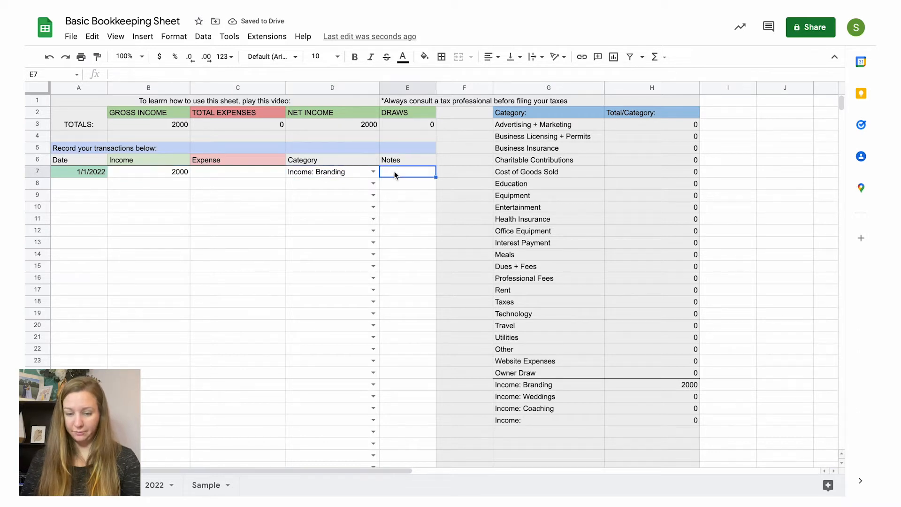
text(So and )
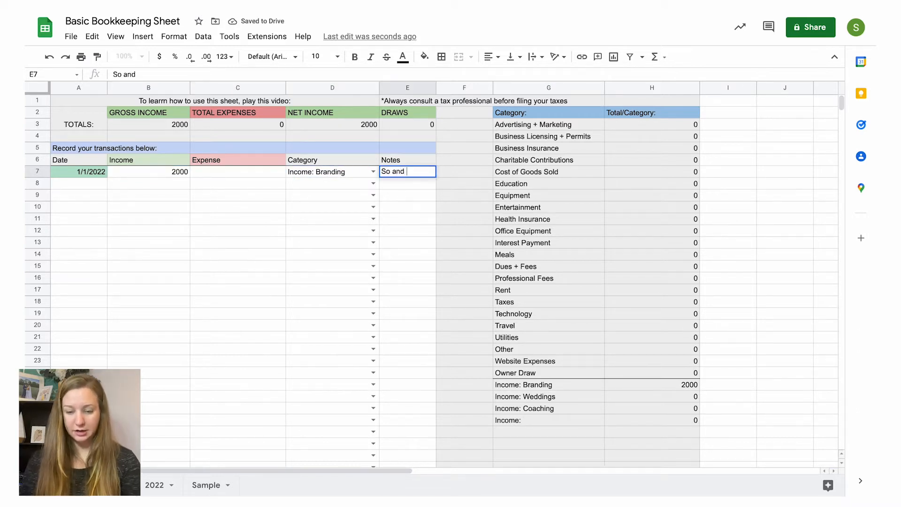
text(so branding session)
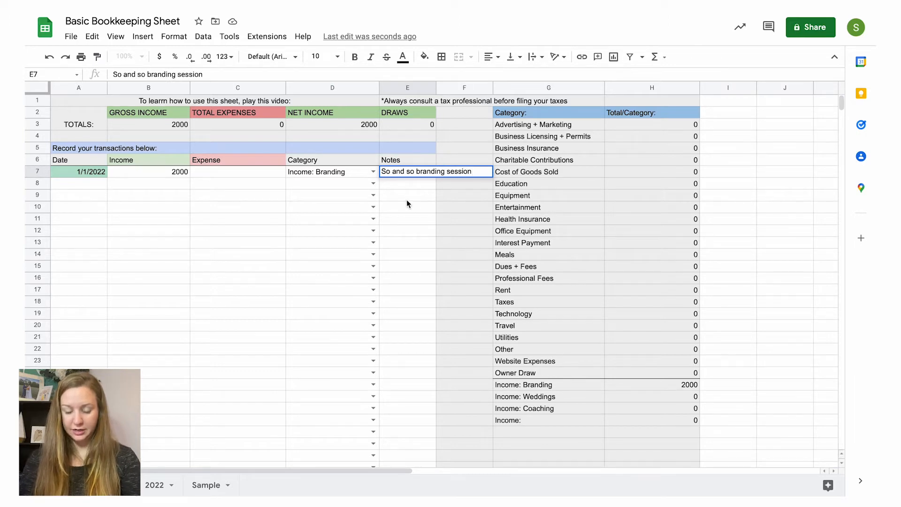
key(Return)
click(398, 174)
key(Delete)
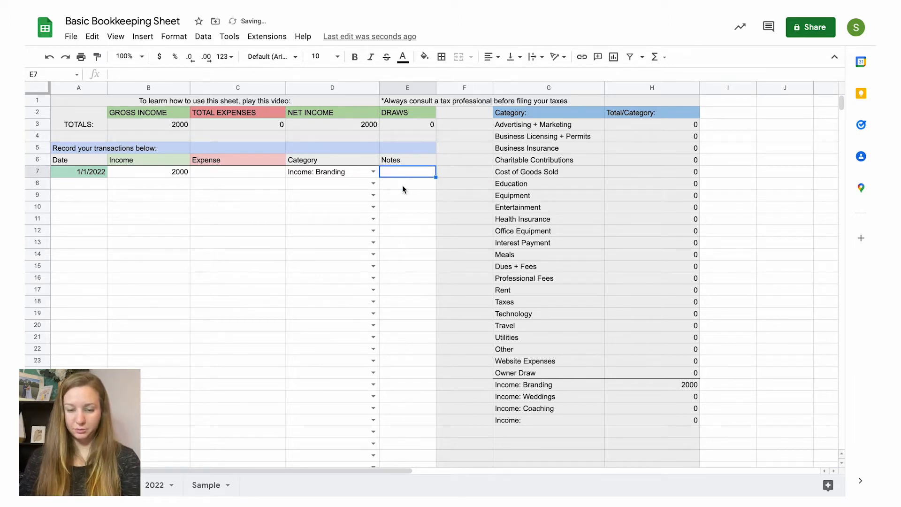
key(ctrl+z)
click(406, 187)
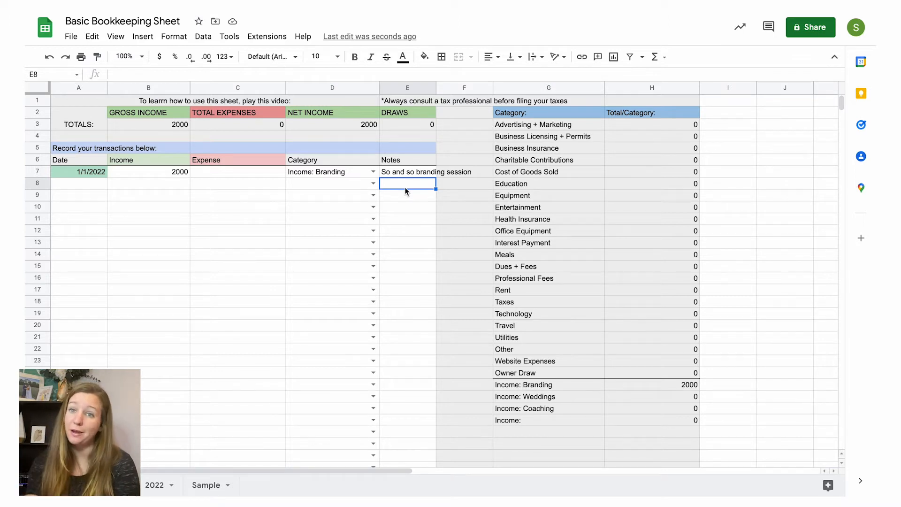
Step: Inspect the gross income total's formula alongside the first transaction's income amount
click(144, 173)
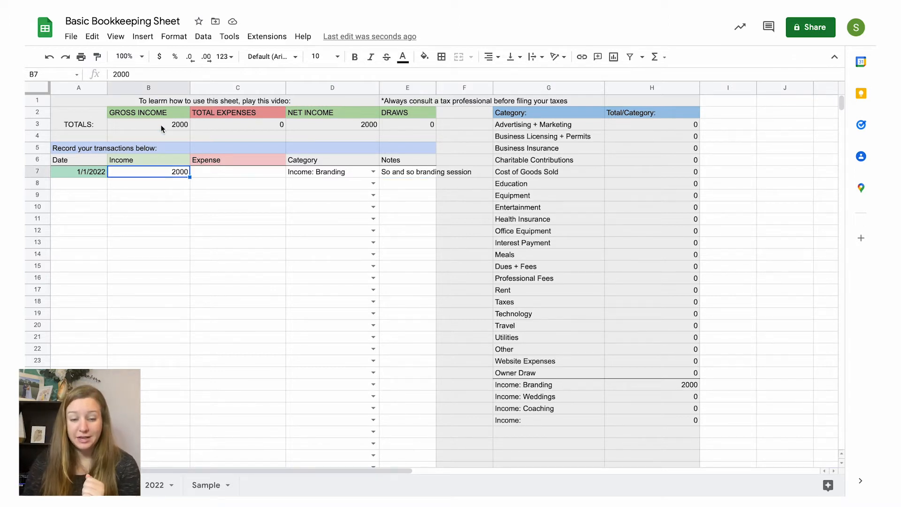
click(160, 125)
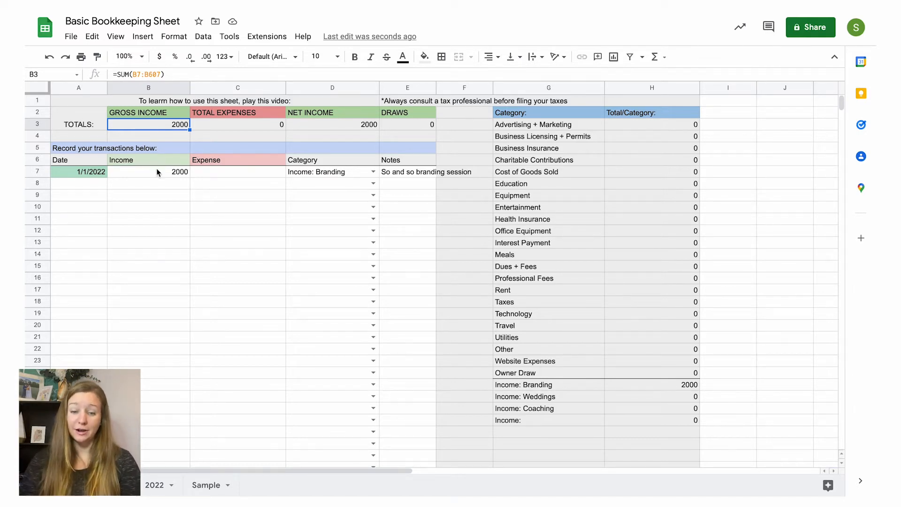
click(157, 187)
Step: Start a second transaction dated 1/2/2022 with an expense of 300
click(92, 185)
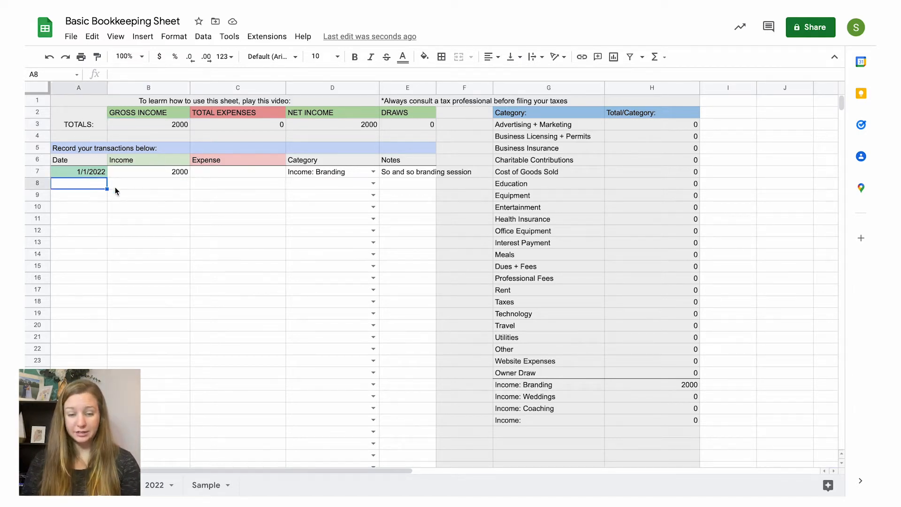
text(1/2/2)
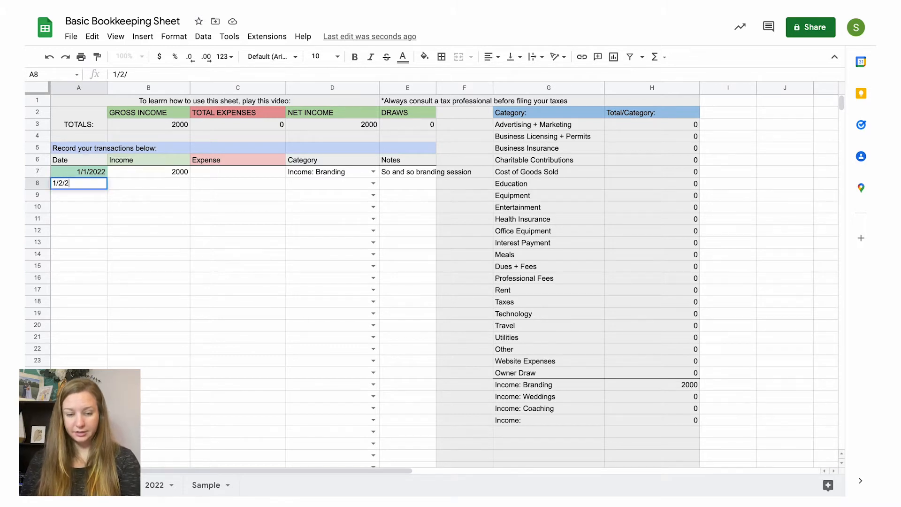
text(022)
click(215, 182)
text(300)
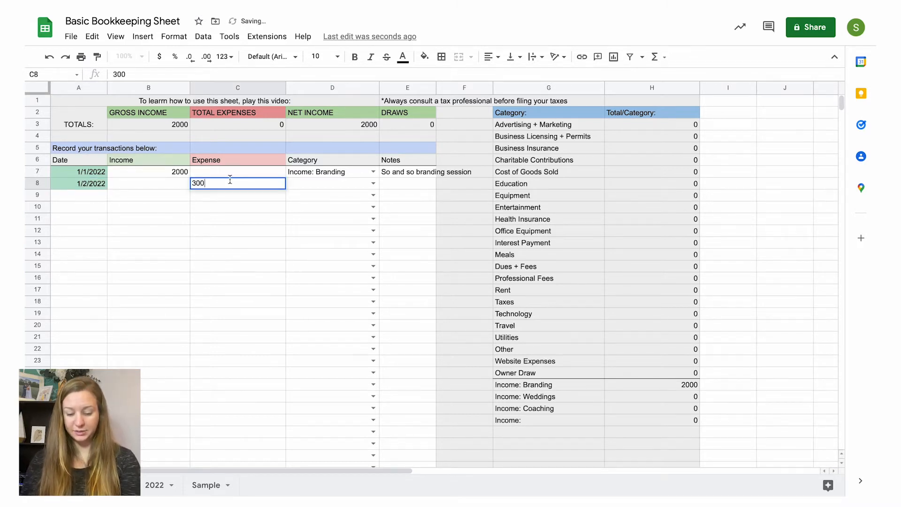
Step: Set the second transaction's category to Equipment
click(341, 189)
click(373, 183)
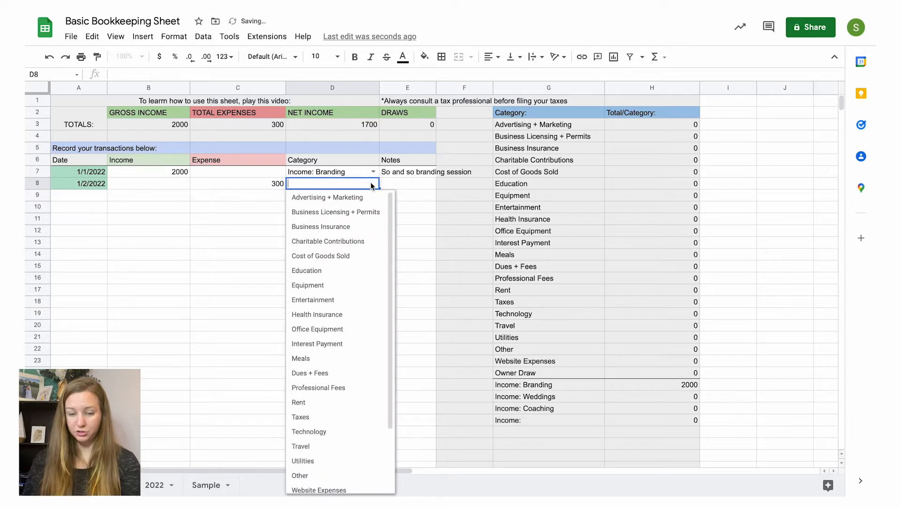
scroll(361, 366, down, 3)
scroll(361, 366, up, 2)
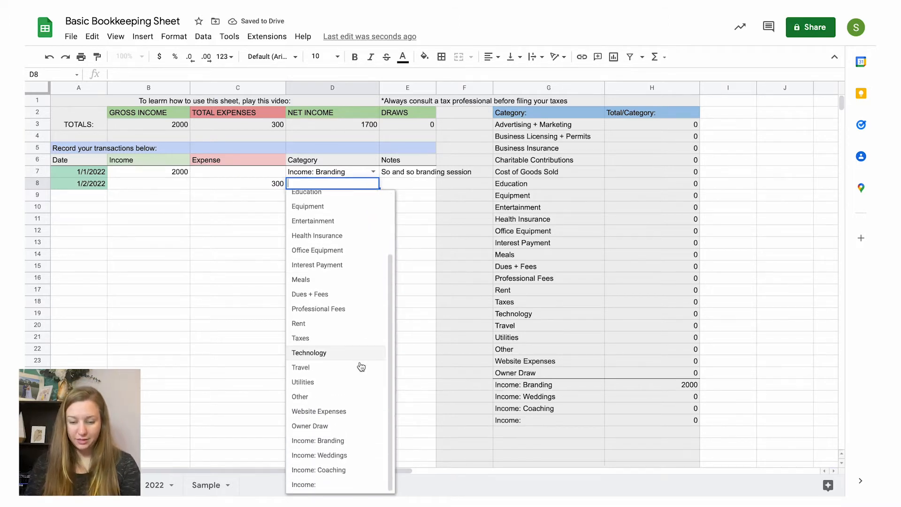
scroll(361, 366, up, 1)
scroll(361, 367, down, 1)
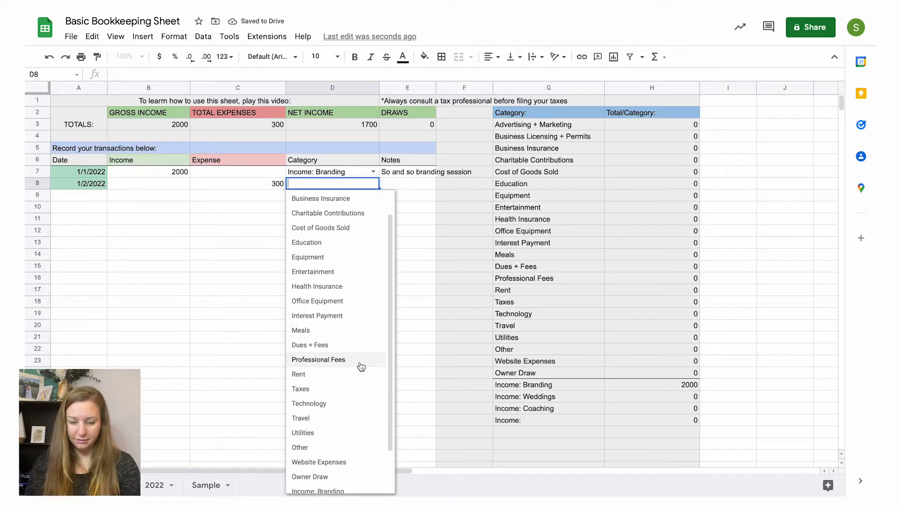
scroll(360, 366, up, 2)
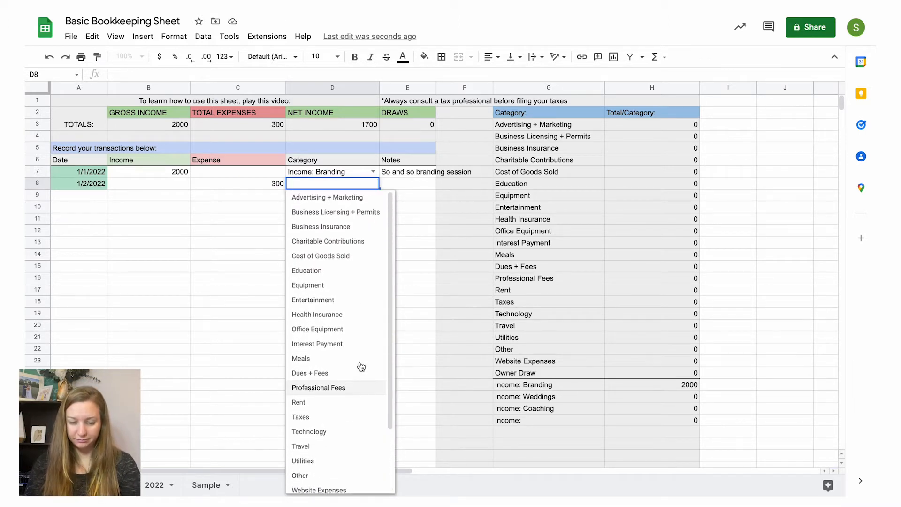
click(328, 288)
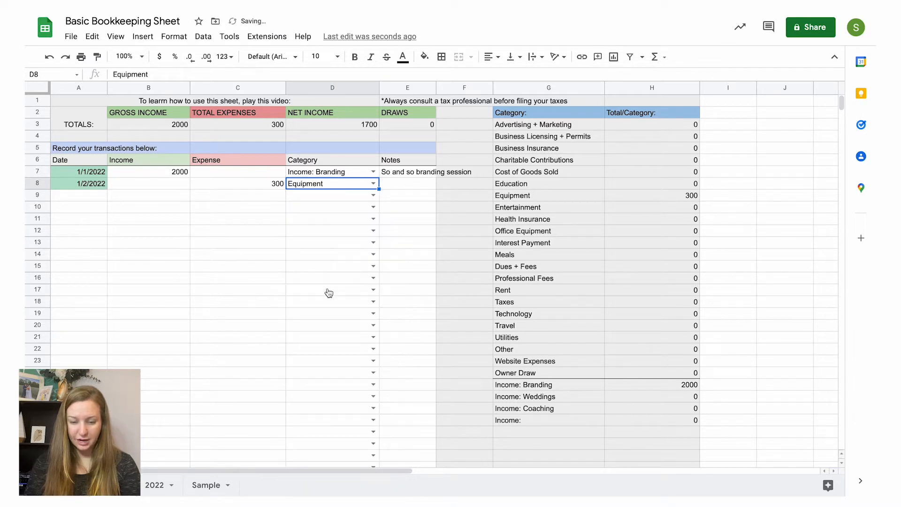
Step: Inspect the formulas behind the total expenses, gross income and net income totals
click(228, 117)
click(230, 124)
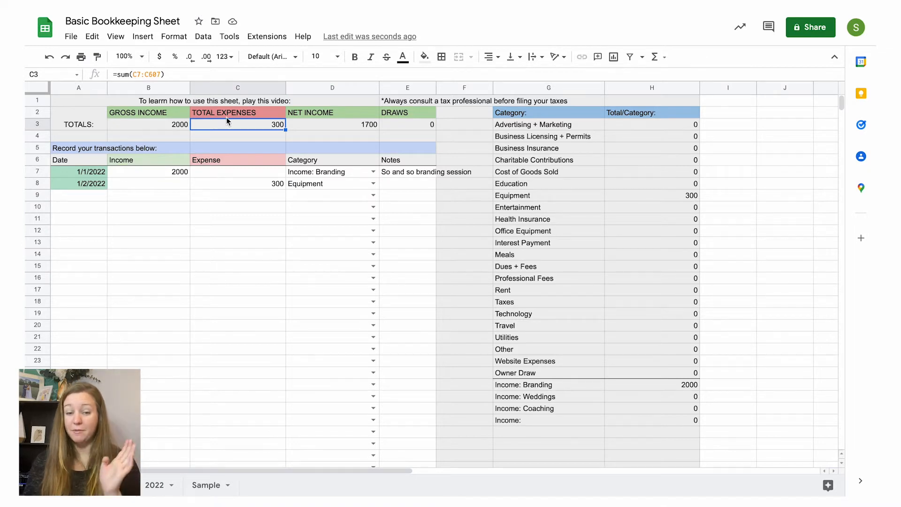
click(167, 118)
click(167, 123)
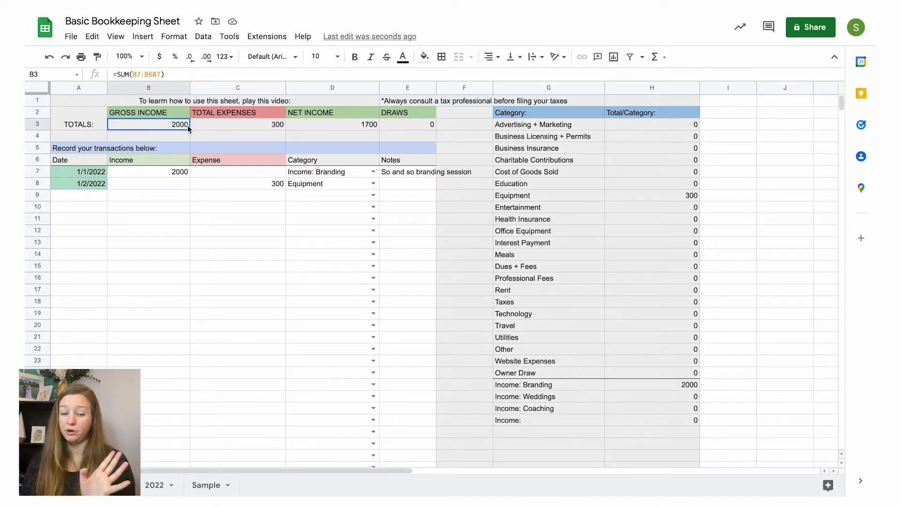
click(195, 126)
click(294, 127)
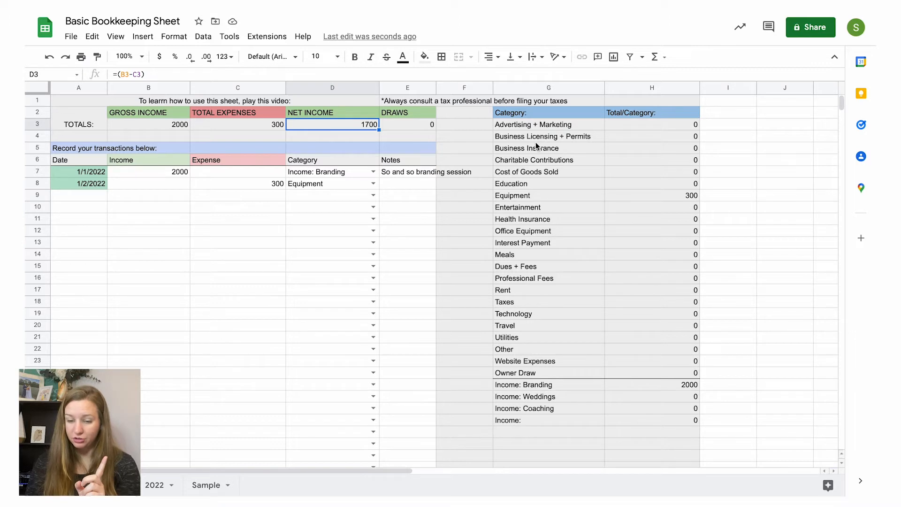
Step: Compare the second transaction's expense amount and category with the Equipment total's formula in the category summary
click(531, 259)
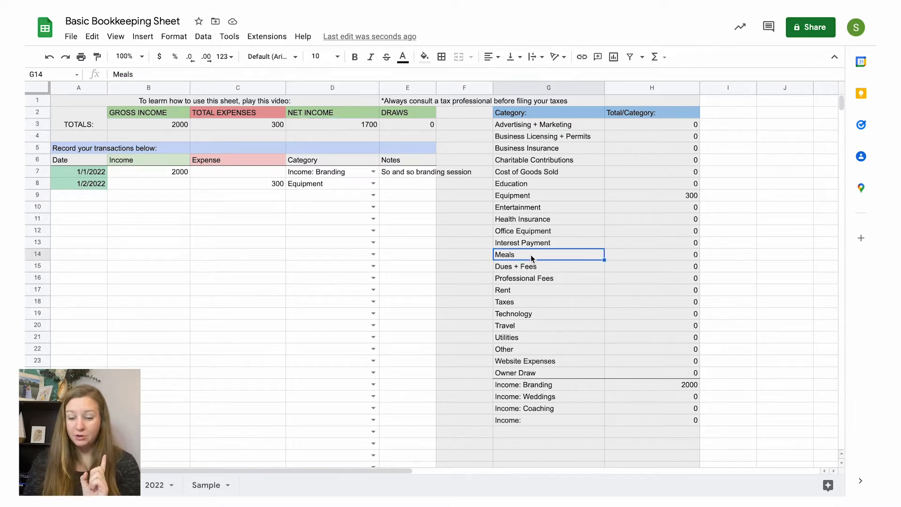
click(543, 206)
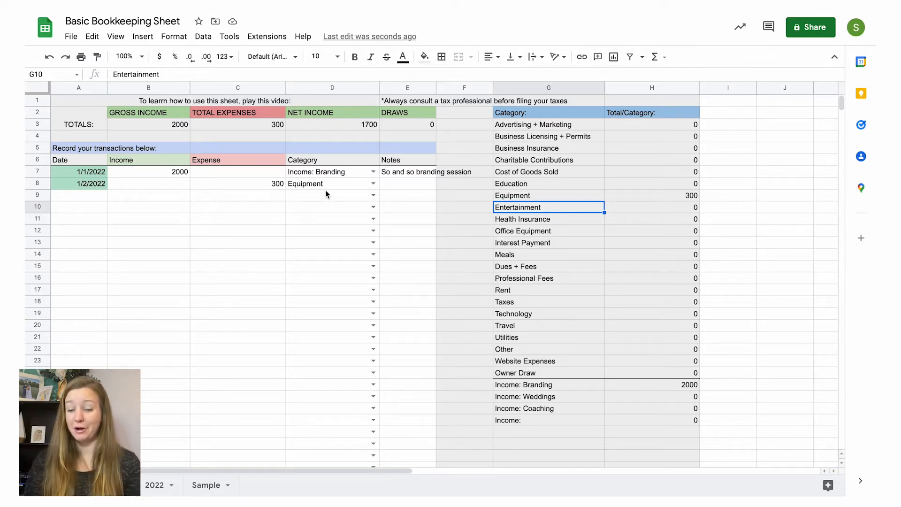
click(280, 186)
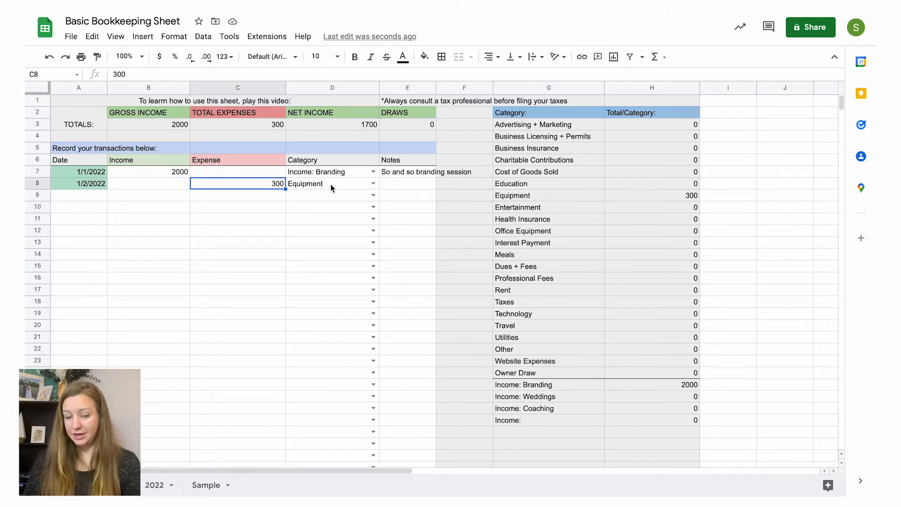
click(341, 187)
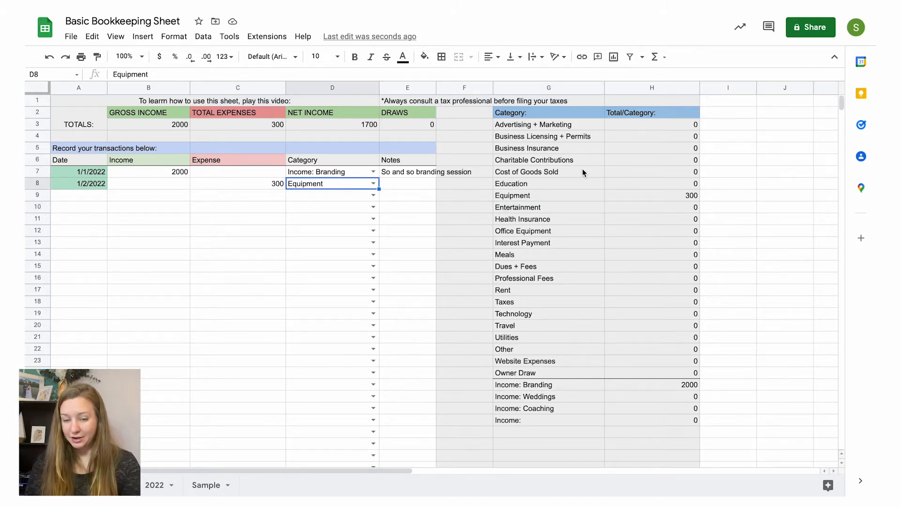
click(672, 193)
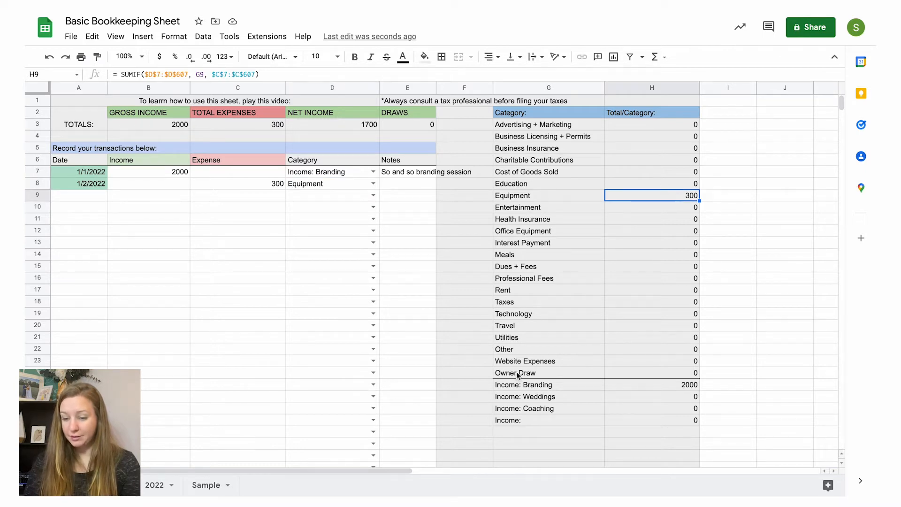
Step: Inspect the total formulas of the Branding, Weddings and Coaching income categories
click(515, 388)
click(666, 387)
click(665, 398)
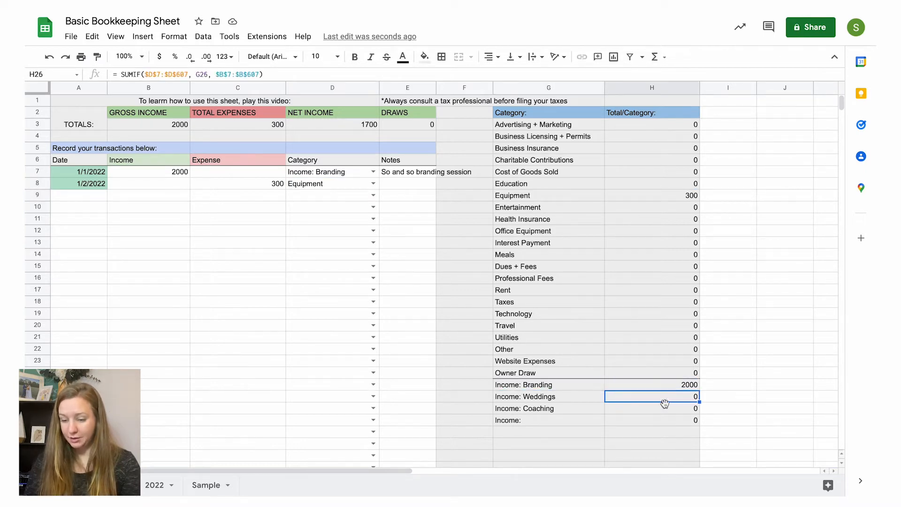
click(666, 411)
click(658, 382)
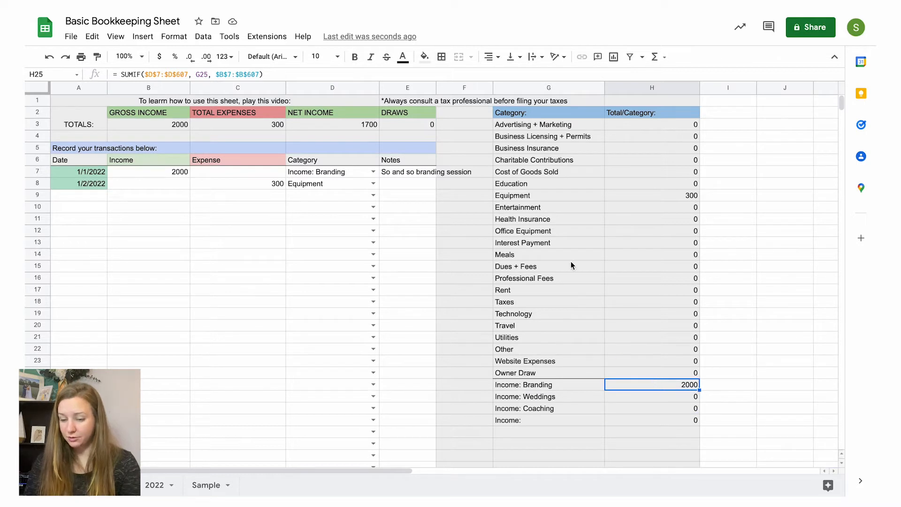
Step: Review the category summary from Advertising + Marketing down to the Branding and Coaching income totals
click(537, 125)
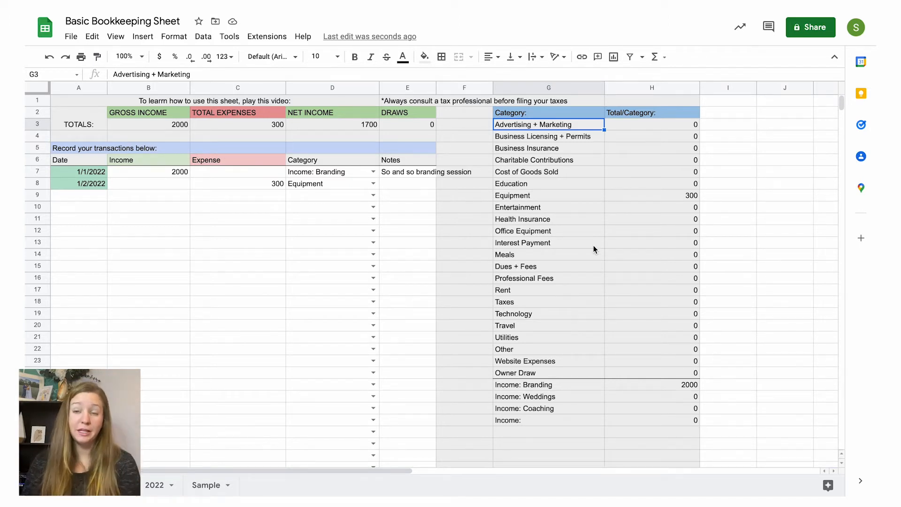
click(567, 385)
click(621, 382)
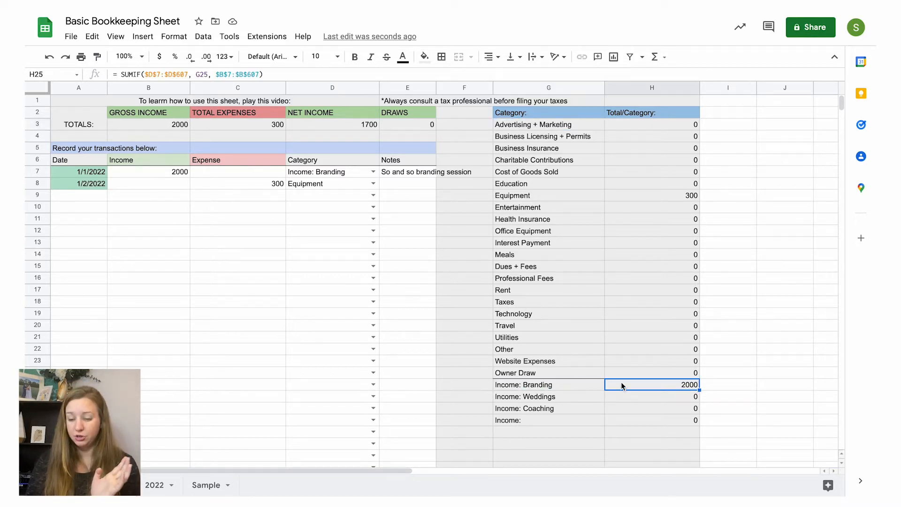
click(618, 411)
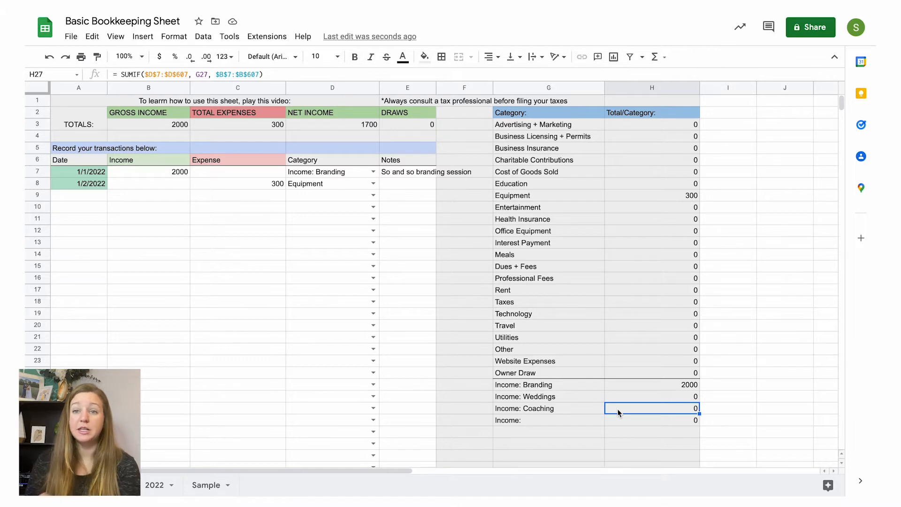
Step: Review the income category names from Branding down to the unnamed income category
click(555, 386)
key(Down)
key(Down)
key(Down)
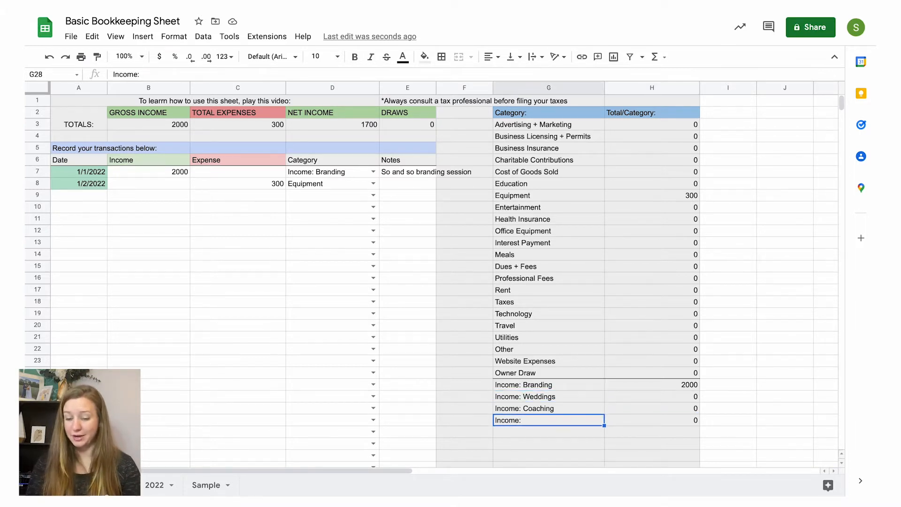
click(565, 386)
click(565, 398)
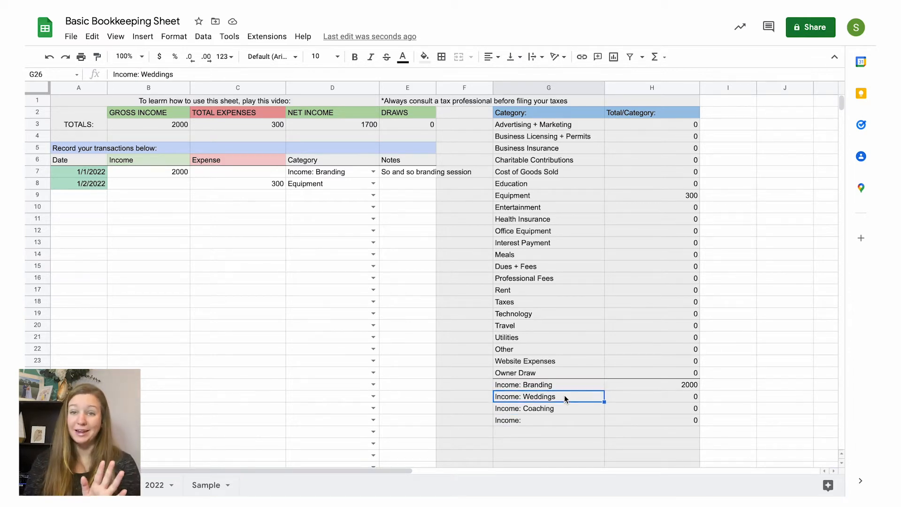
click(559, 409)
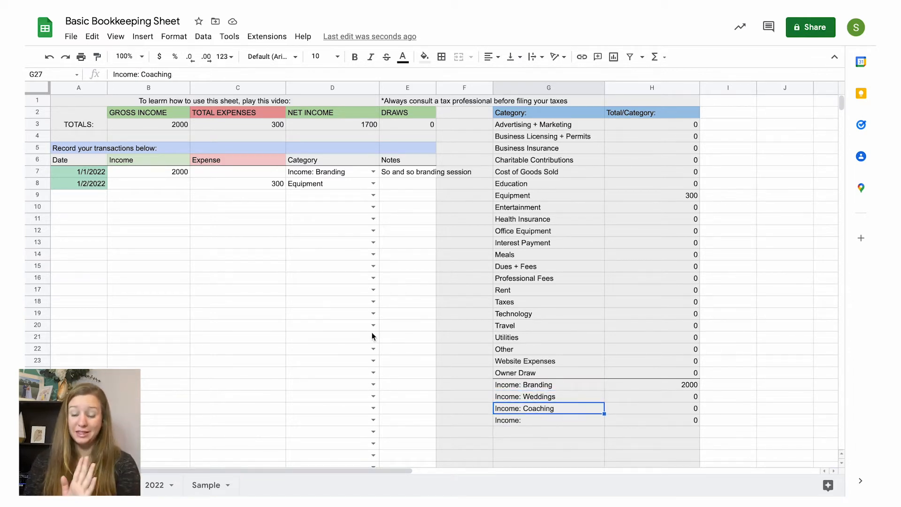
Step: Start a third transaction dated 1/3/2022 with an income of 500
click(99, 197)
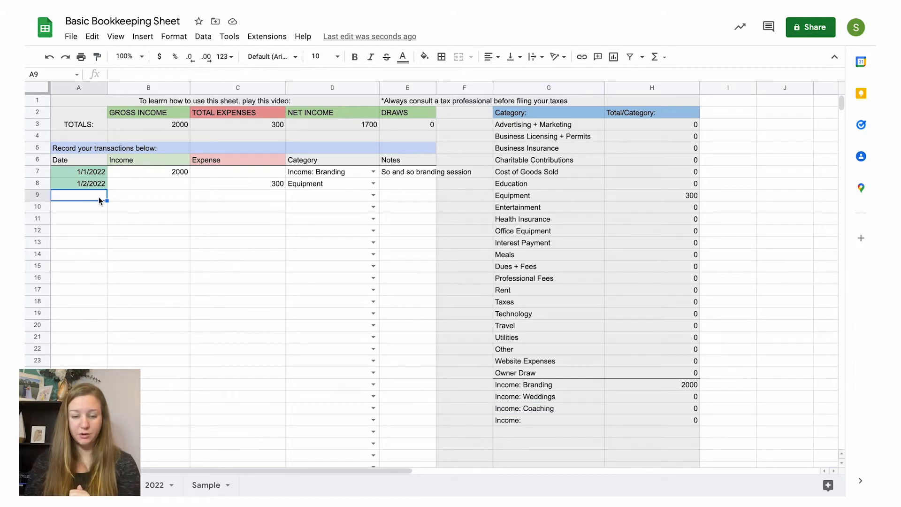
text(1/3/2022)
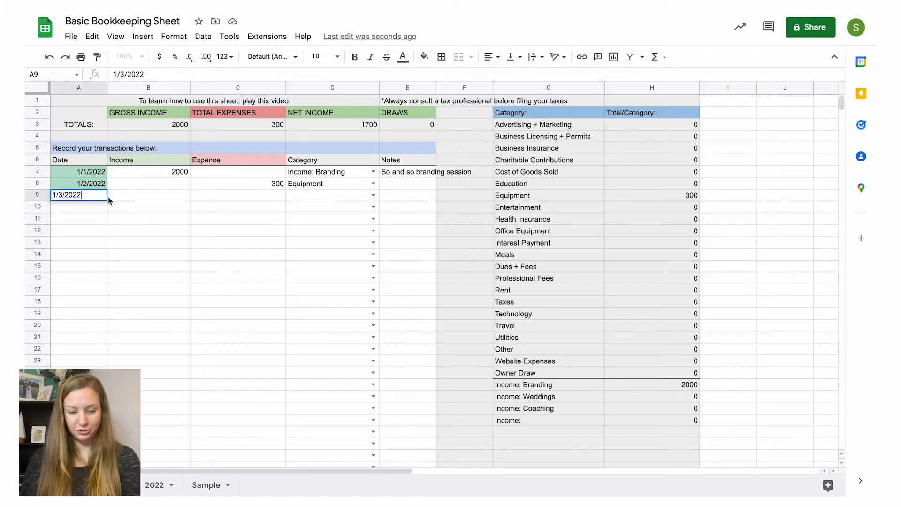
click(139, 201)
text(500)
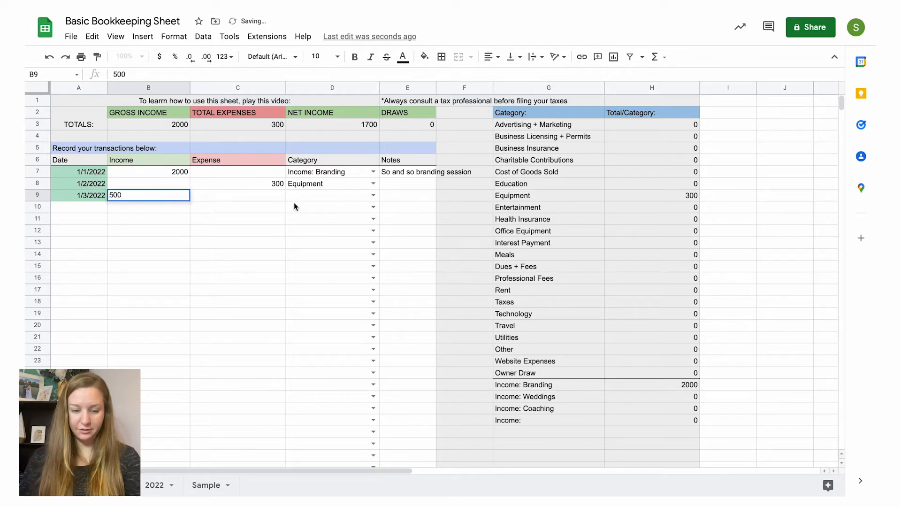
key(Tab)
Step: Set the third transaction's category to "Income: Weddings"
click(303, 195)
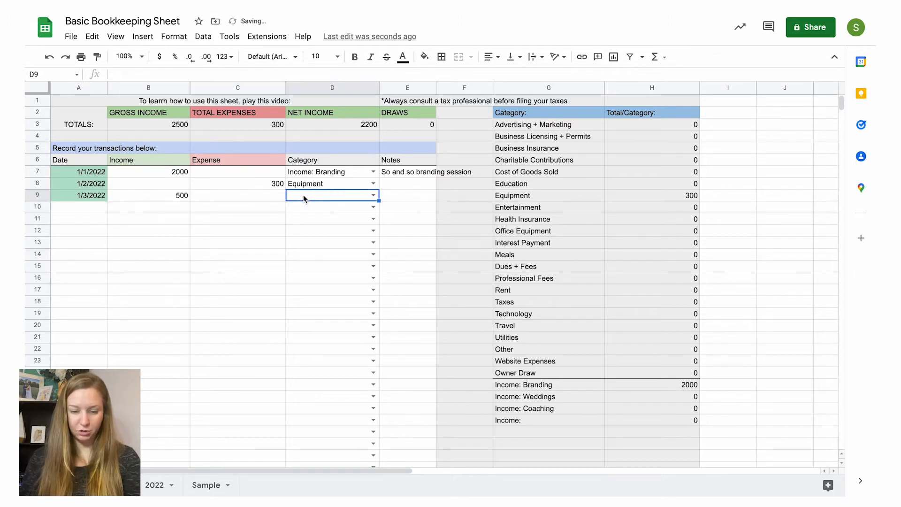
click(373, 195)
scroll(369, 311, down, 4)
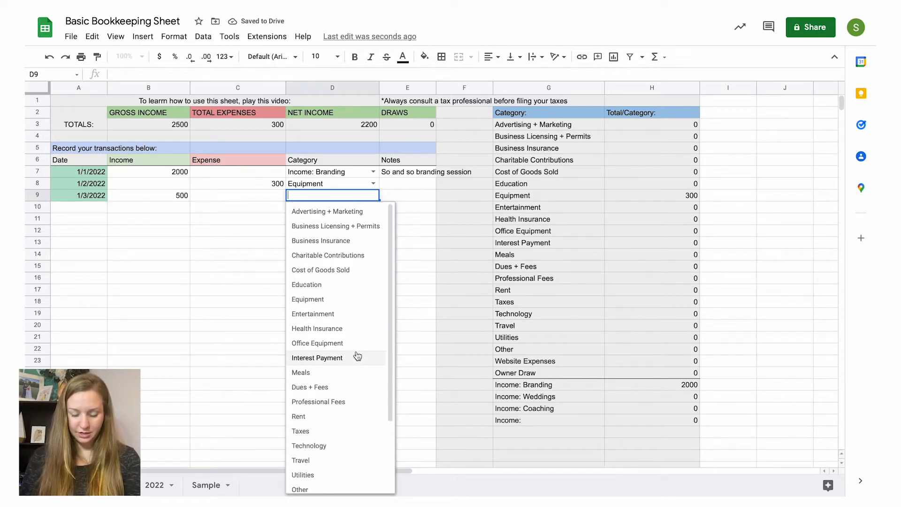
click(352, 453)
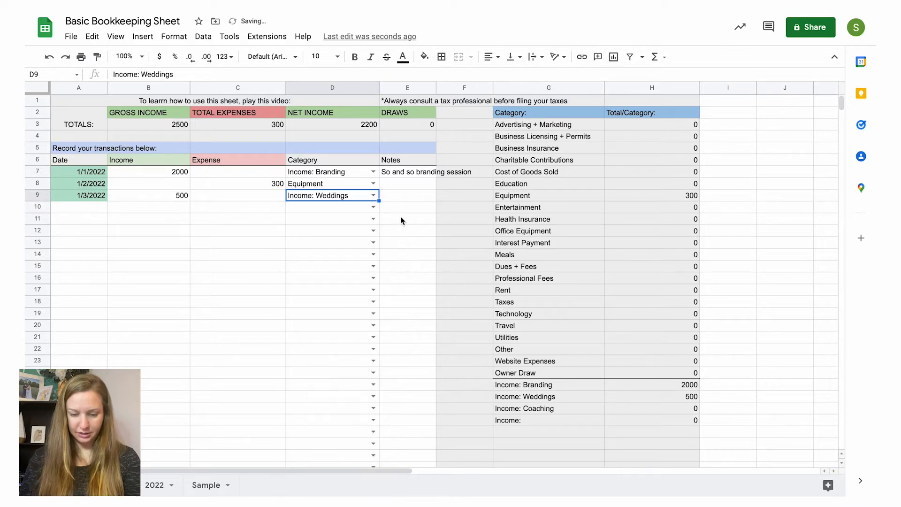
Step: Add the note "Depsoit for so and so wedding" to the third transaction
click(404, 197)
text(Depsot for sos)
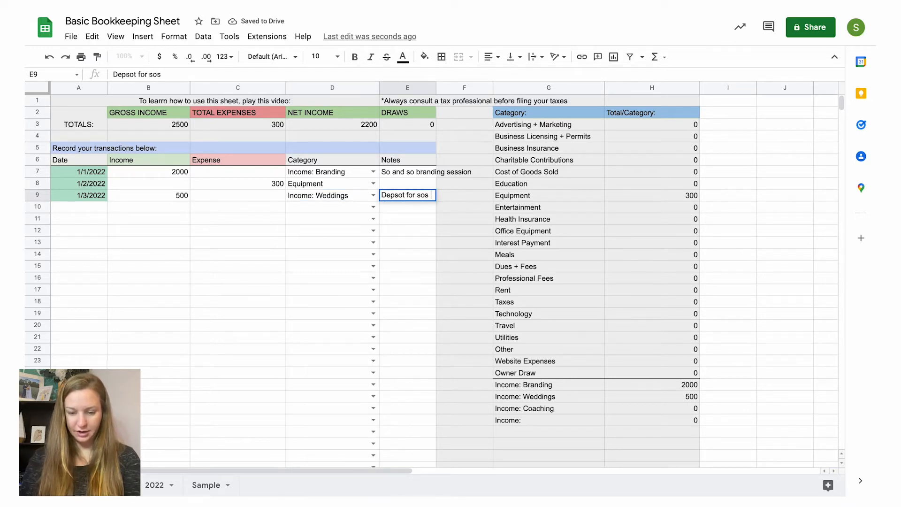
key(BackSpace)
text(and so )
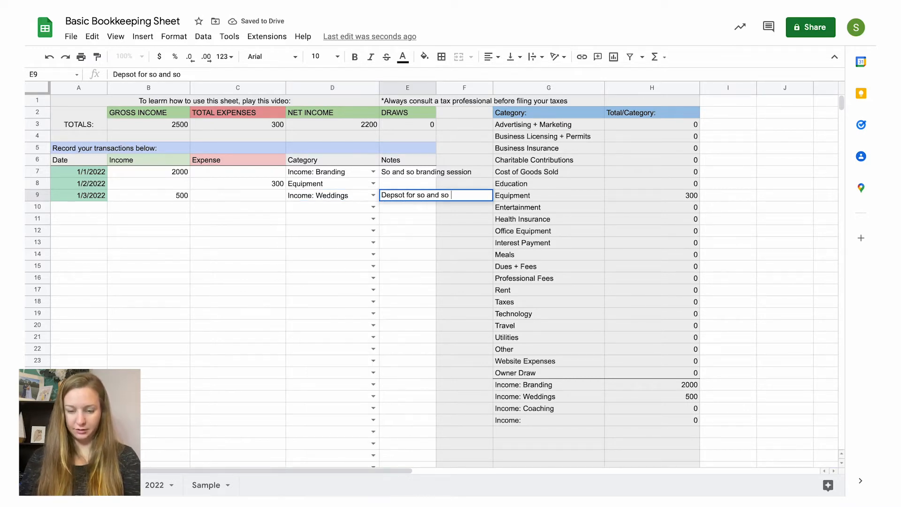
text(wedding)
click(398, 195)
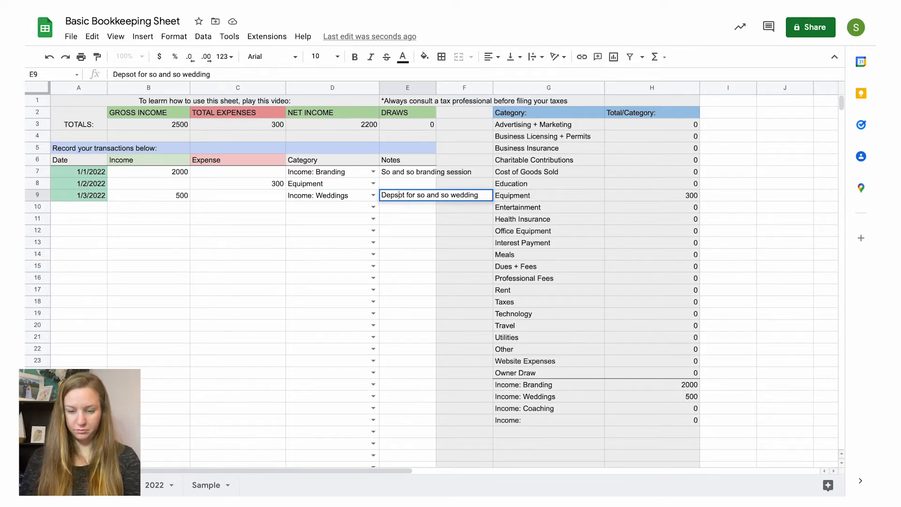
text(i)
click(80, 209)
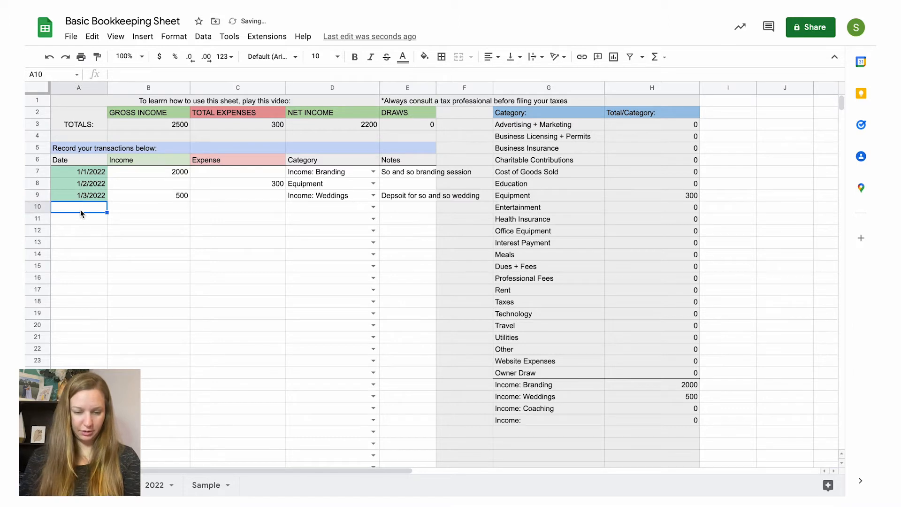
Step: Review the third transaction's income, the second transaction's expense, the net income total, and the "Income: Weddings" category total
click(167, 194)
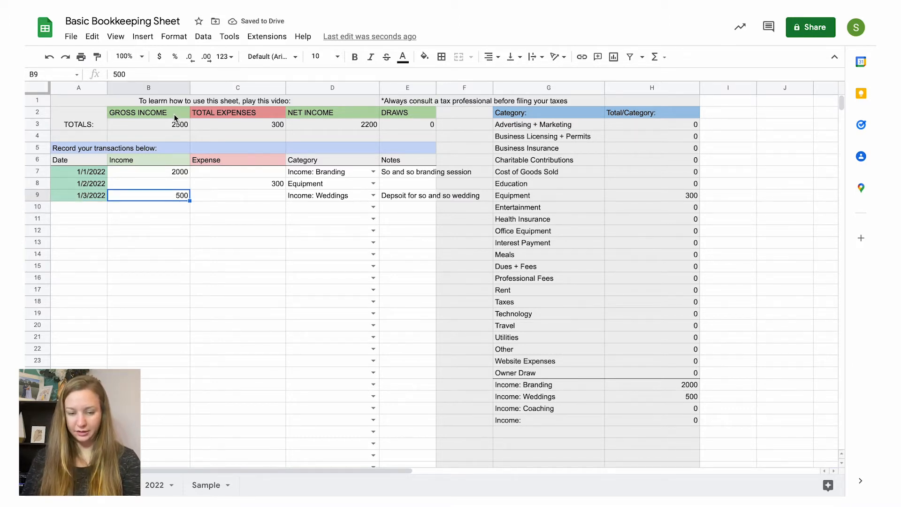
click(261, 182)
click(356, 124)
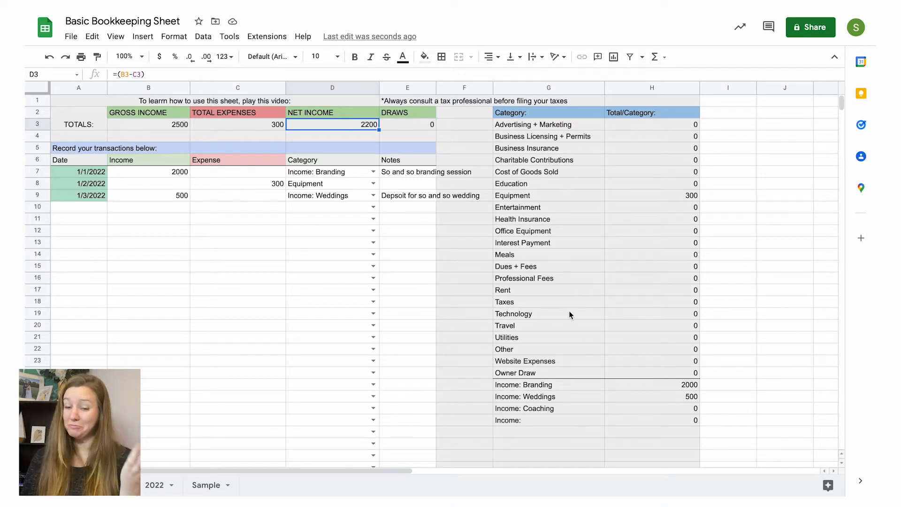
click(651, 395)
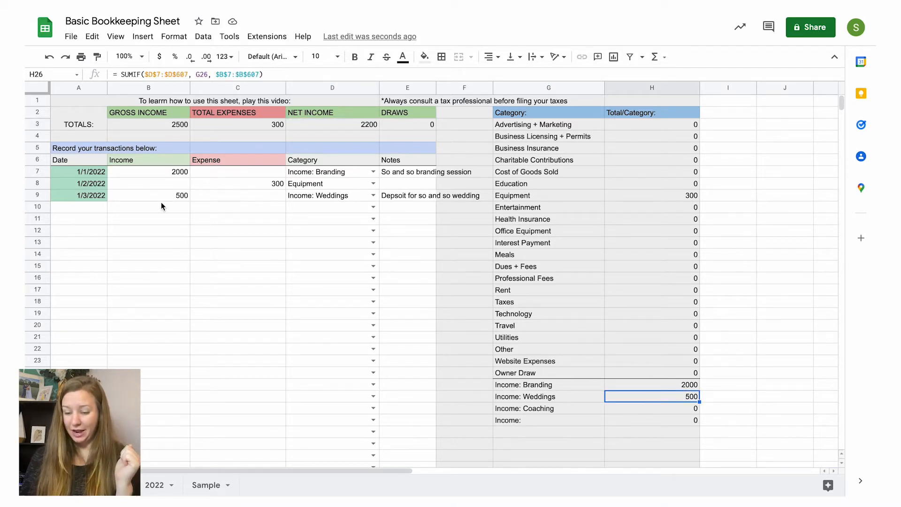
Step: Start a fourth transaction dated 1/3/20222 with an expense of 600
click(90, 209)
text(1/3)
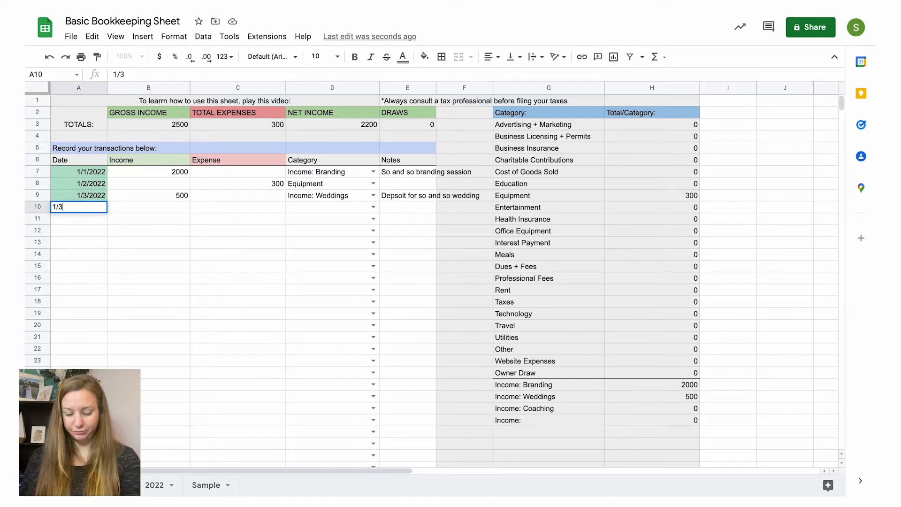
text(/20222)
click(236, 207)
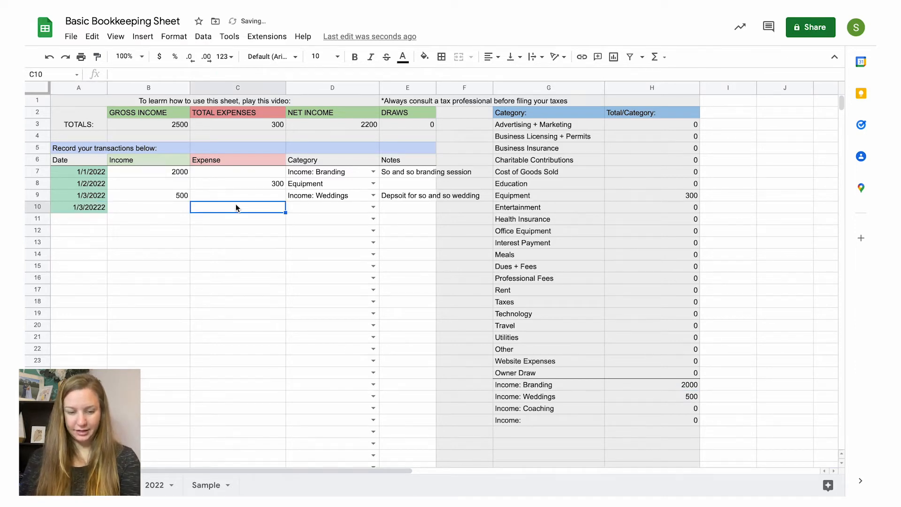
text(600)
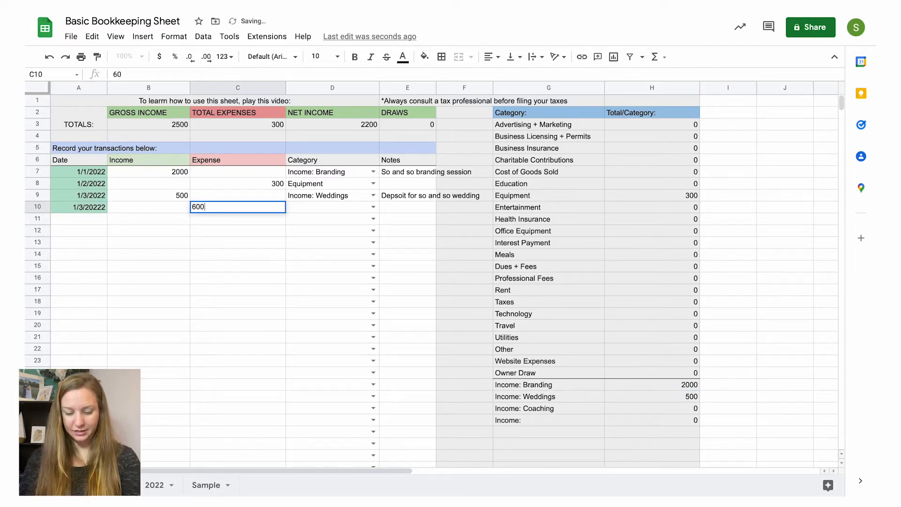
Step: Set the fourth transaction's category to Equipment and add the note "Tripod"
click(373, 207)
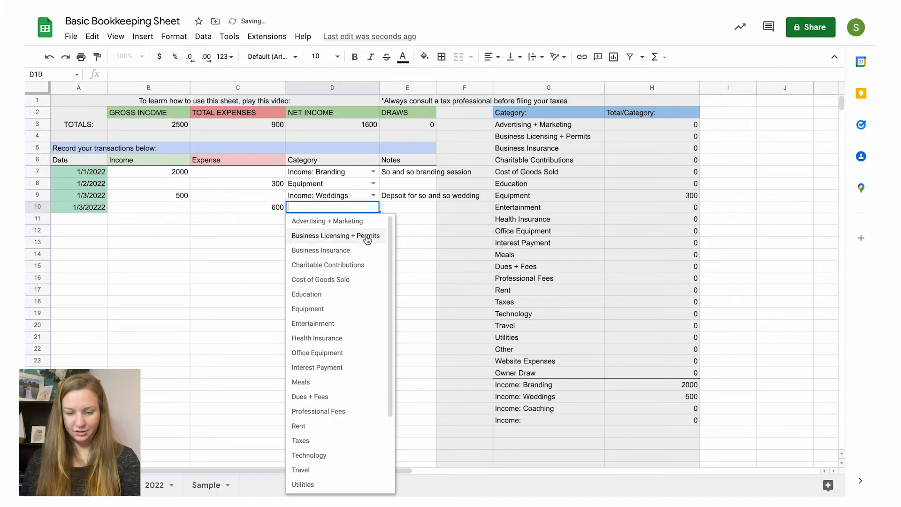
click(351, 310)
click(410, 215)
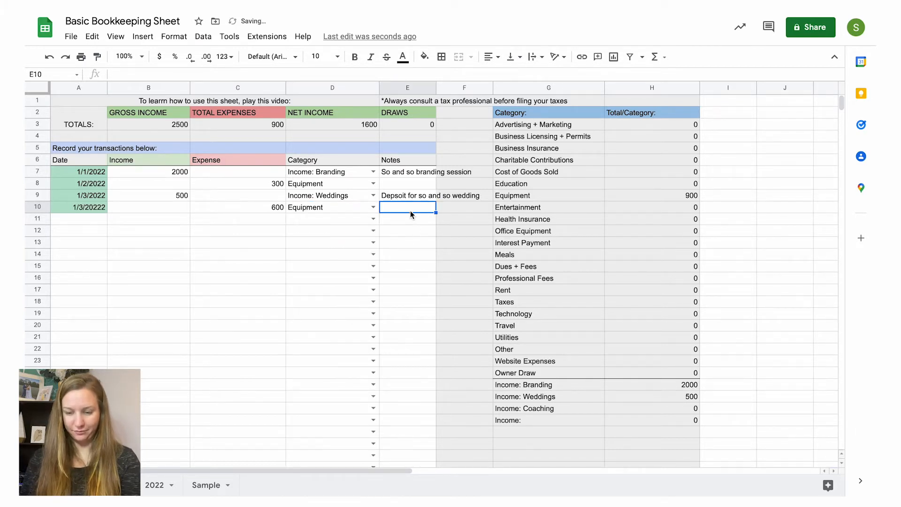
text(Tripod)
click(407, 229)
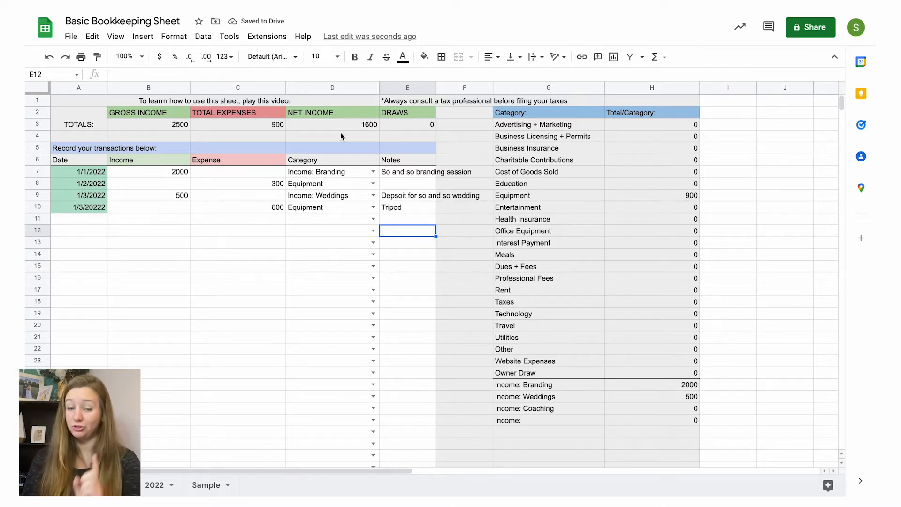
Step: Review the gross income, total expenses, net income and draws totals and their formulas
click(250, 124)
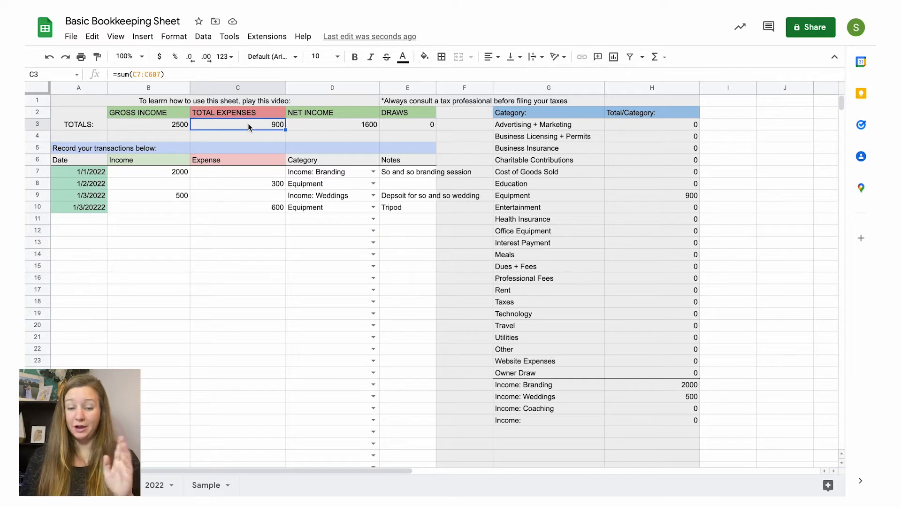
click(145, 127)
click(255, 123)
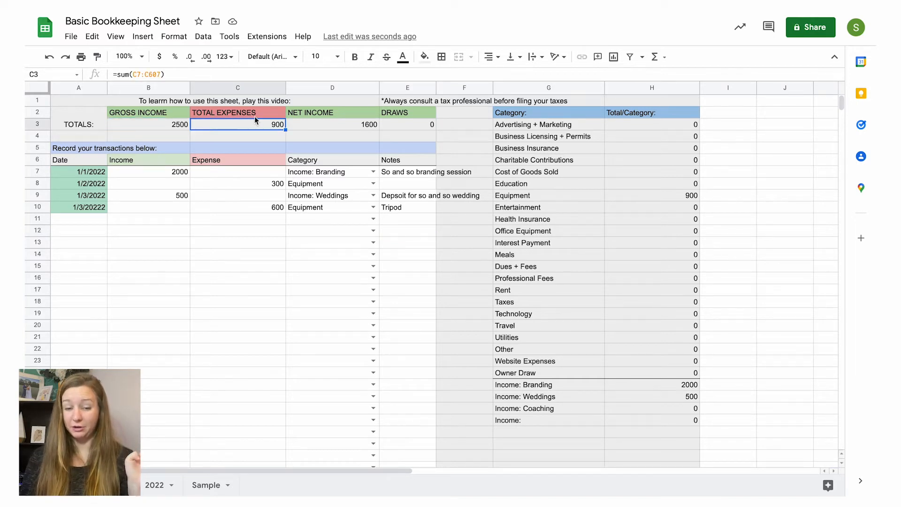
click(331, 126)
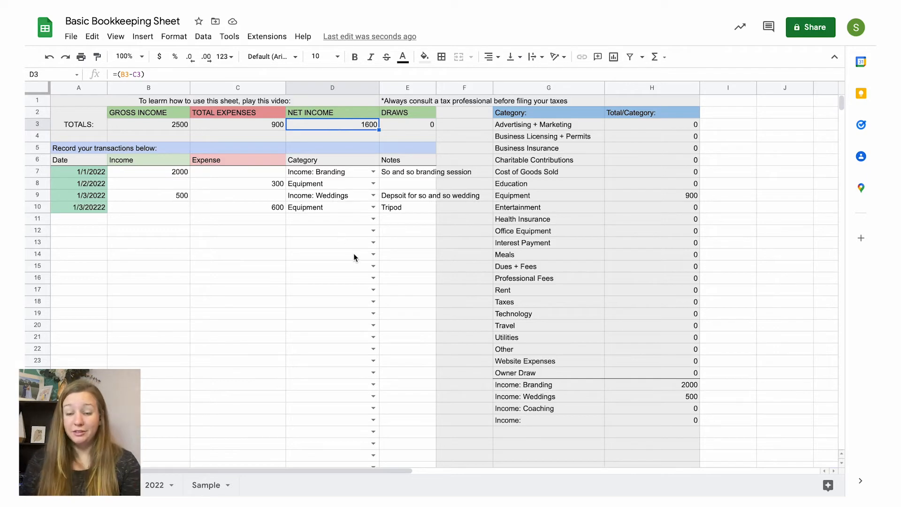
click(408, 125)
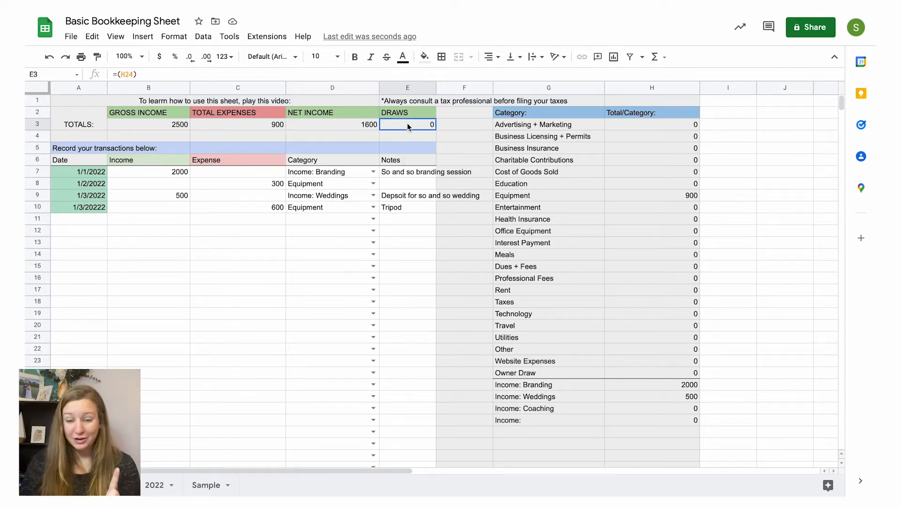
Step: Start a fifth transaction dated 1/5/2022 with an expense of 500
click(96, 223)
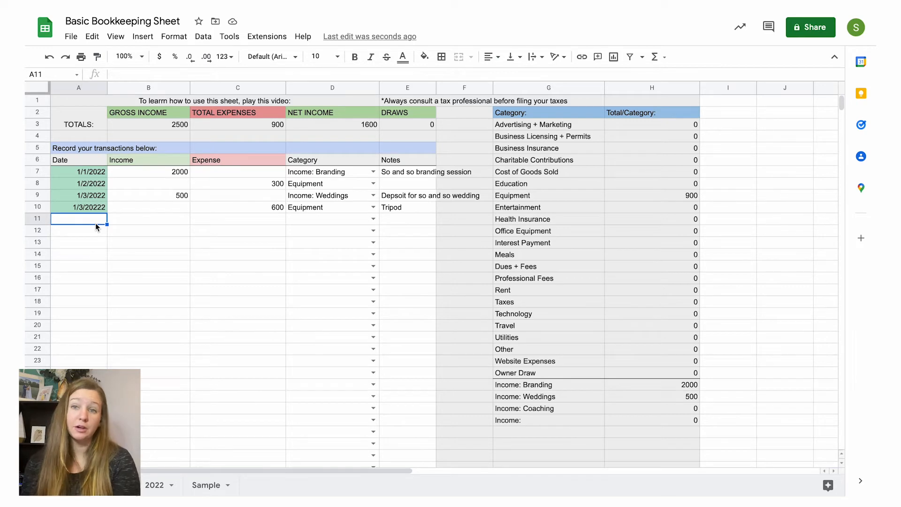
text(1/5)
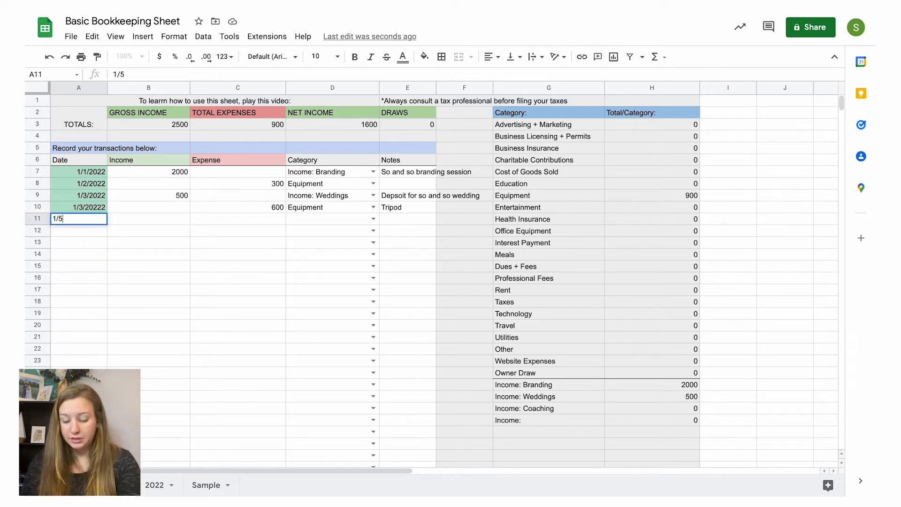
text(/2022)
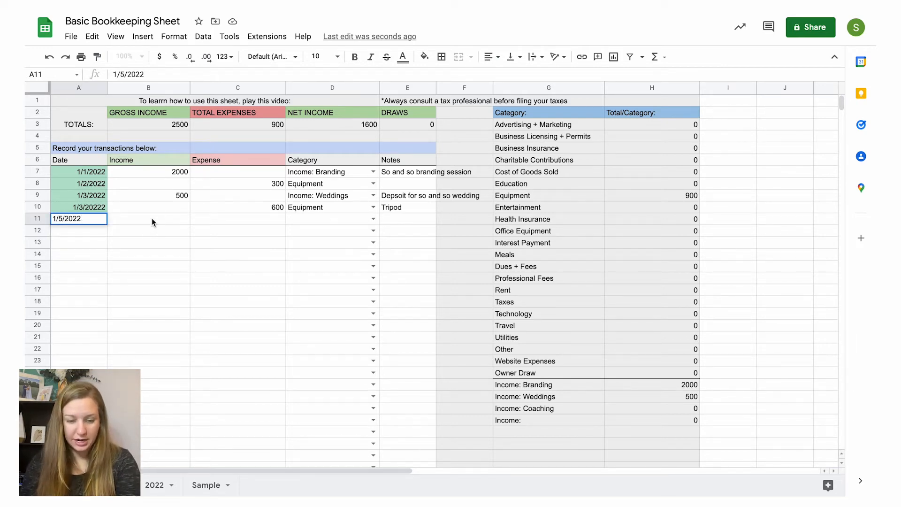
click(152, 219)
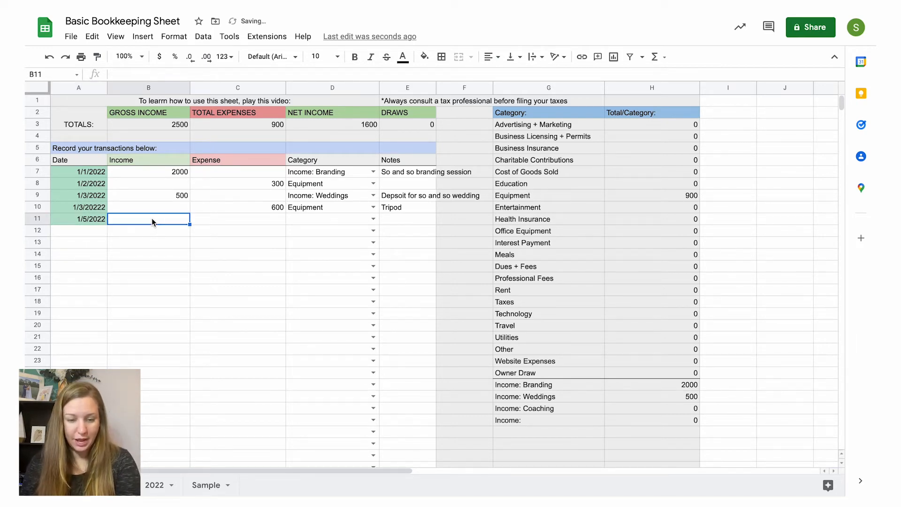
click(227, 219)
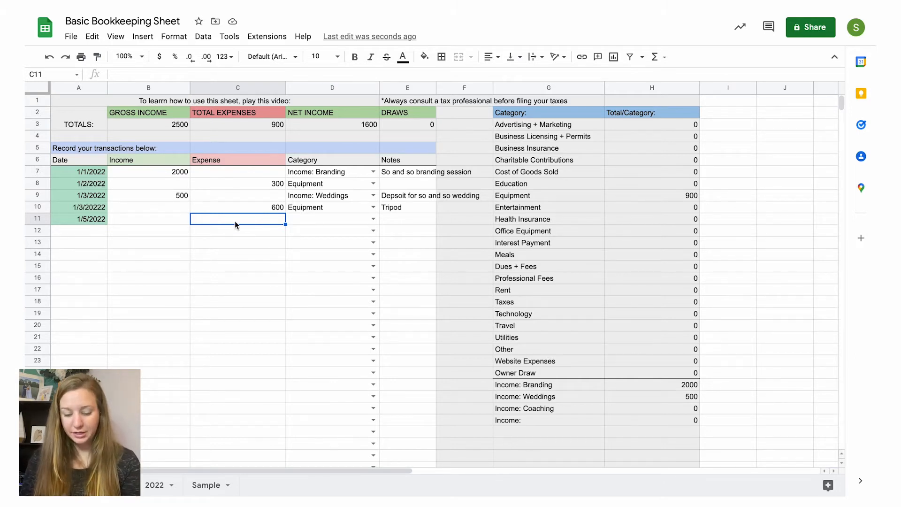
click(344, 129)
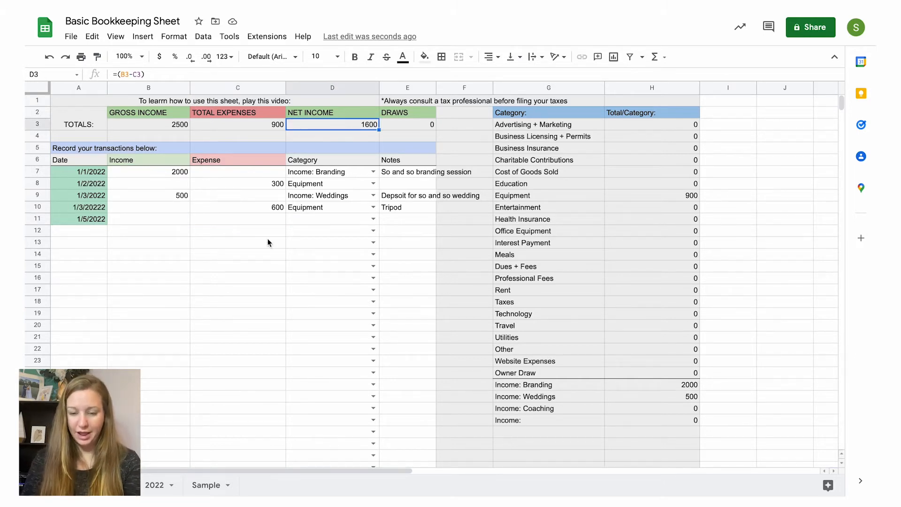
click(254, 221)
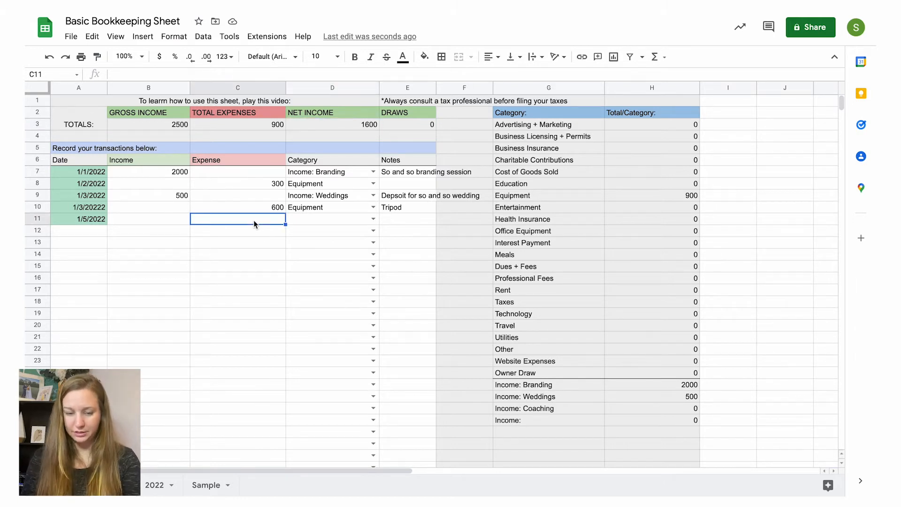
text(500)
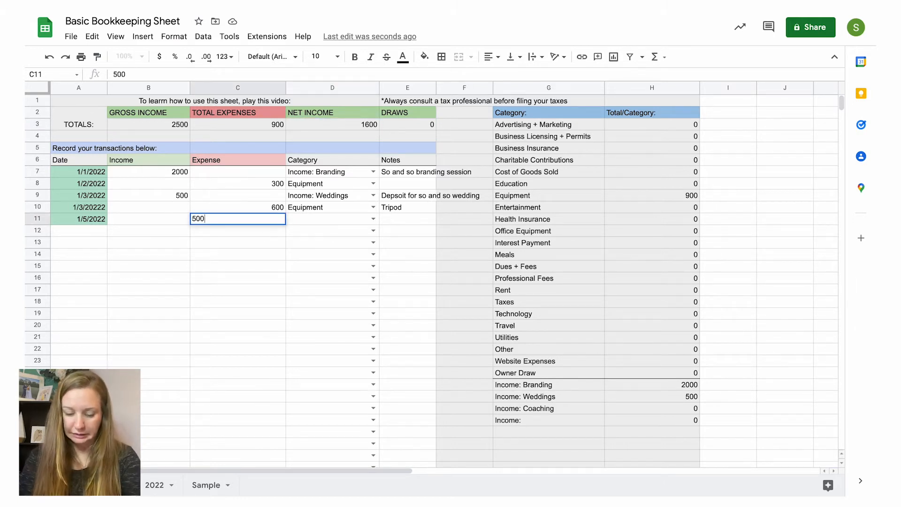
Step: Set the fifth transaction's category to Owner Draw
click(373, 219)
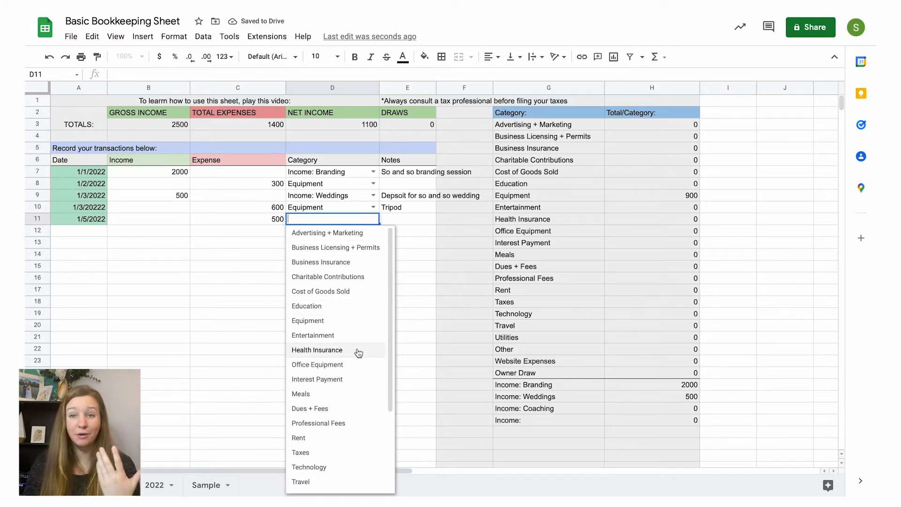
scroll(361, 387, down, 5)
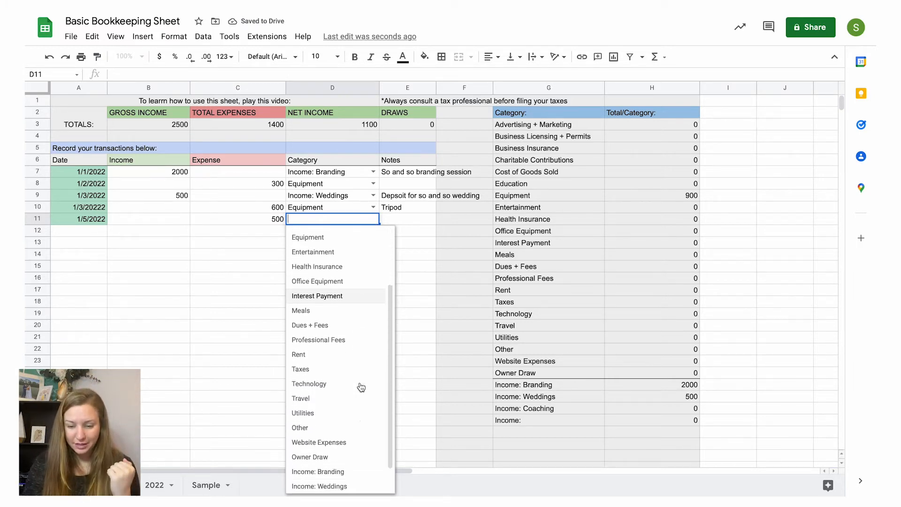
click(341, 429)
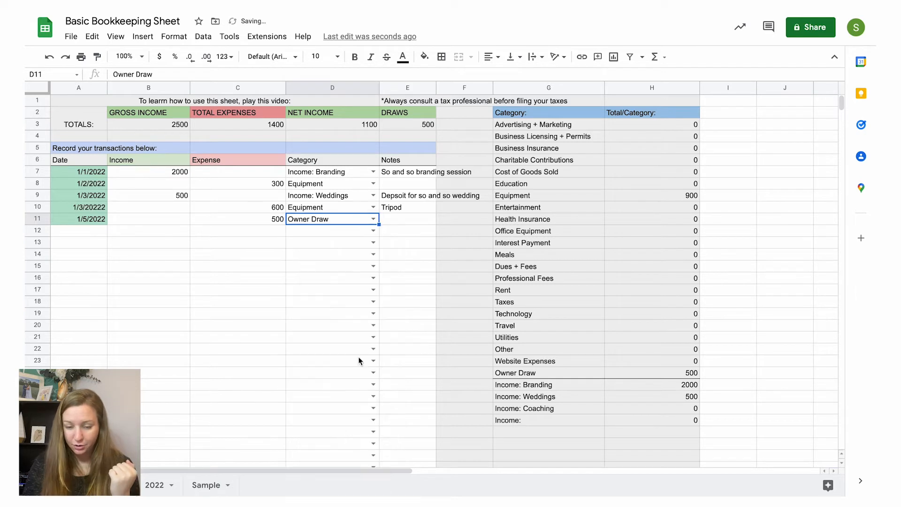
Step: Add the note "January Draw" to the fifth transaction, replacing the autocompleted wedding note
click(396, 220)
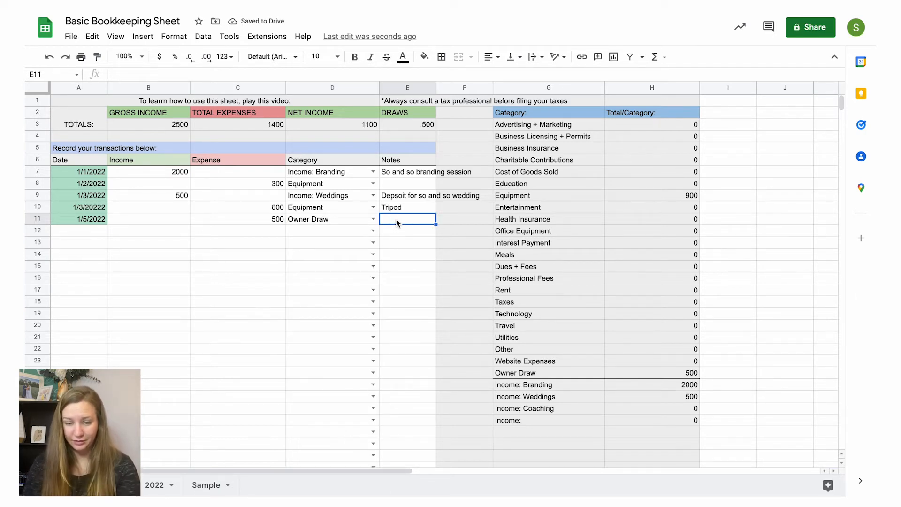
text(D)
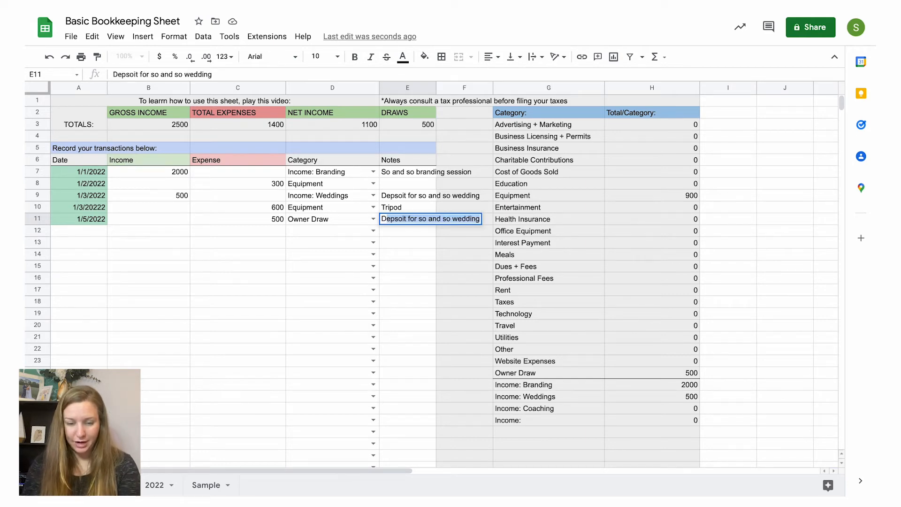
key(BackSpace)
key(BackSpace)
text(Jan)
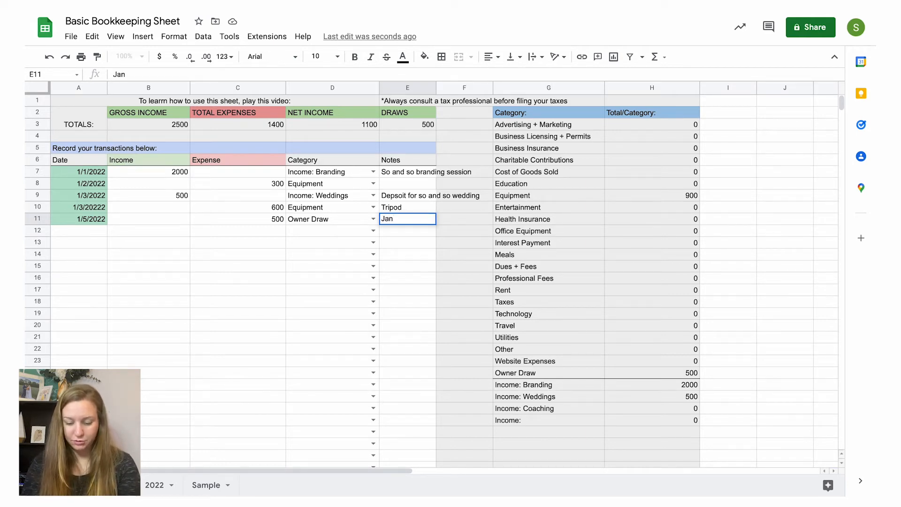
text(uary Draw)
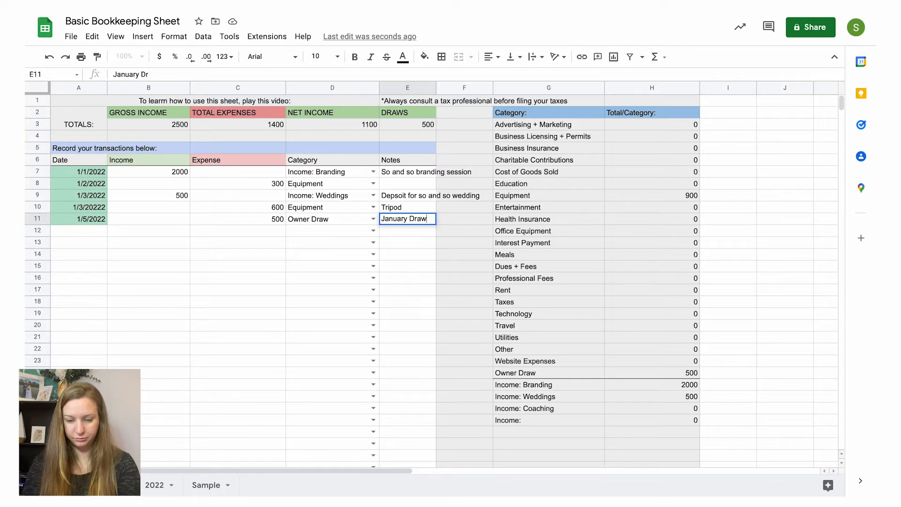
click(328, 219)
Step: Compare the owner draw's category and expense amount with the net income and total expenses figures
click(326, 241)
click(327, 219)
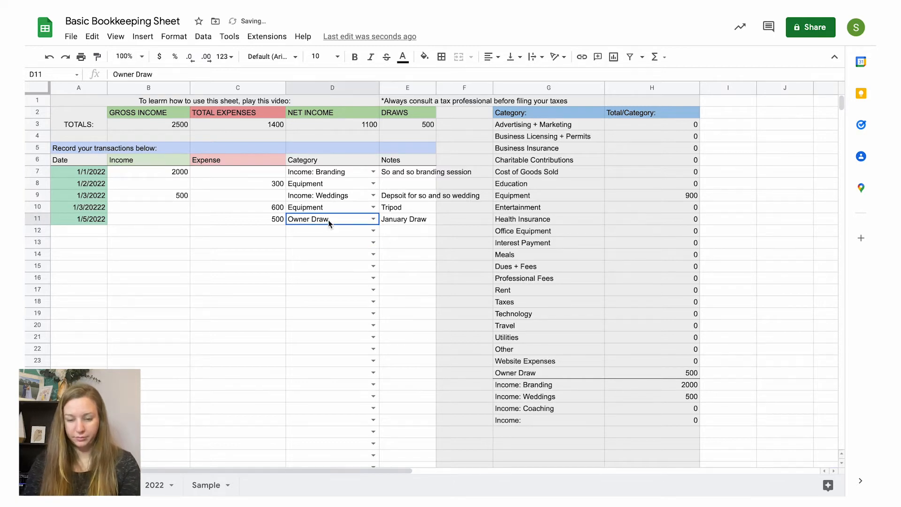
click(333, 125)
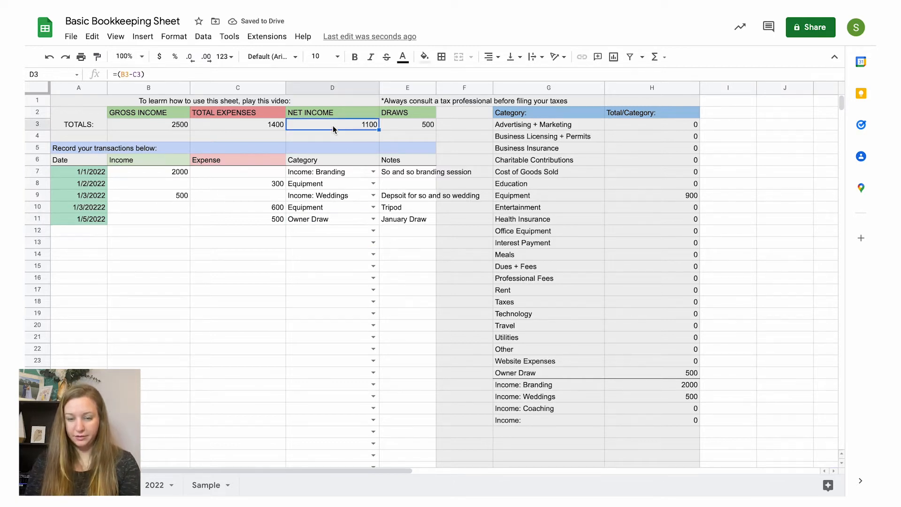
click(252, 222)
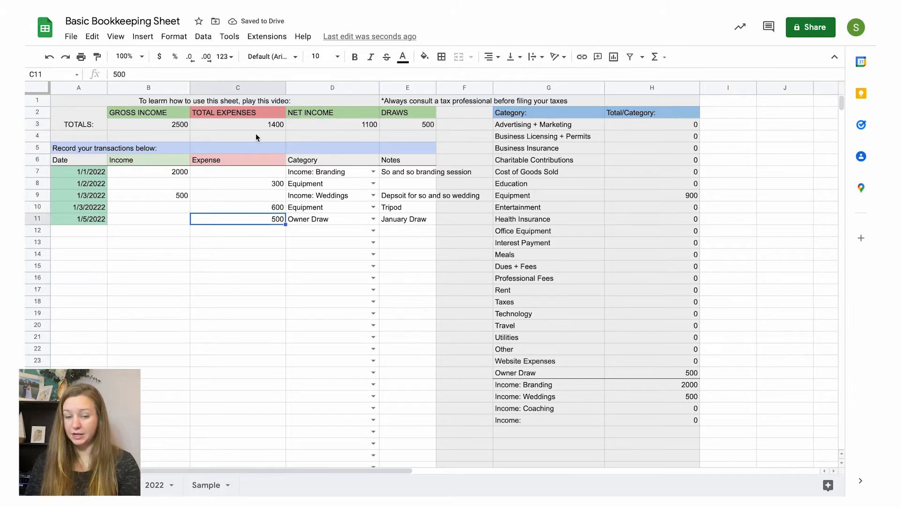
click(256, 136)
click(259, 209)
click(261, 221)
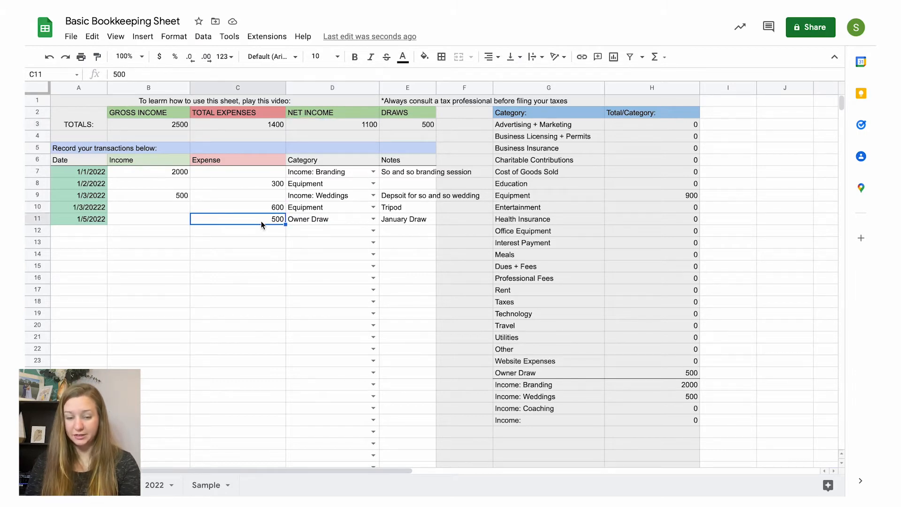
Step: Examine the Draws heading and its total in the totals row
click(415, 125)
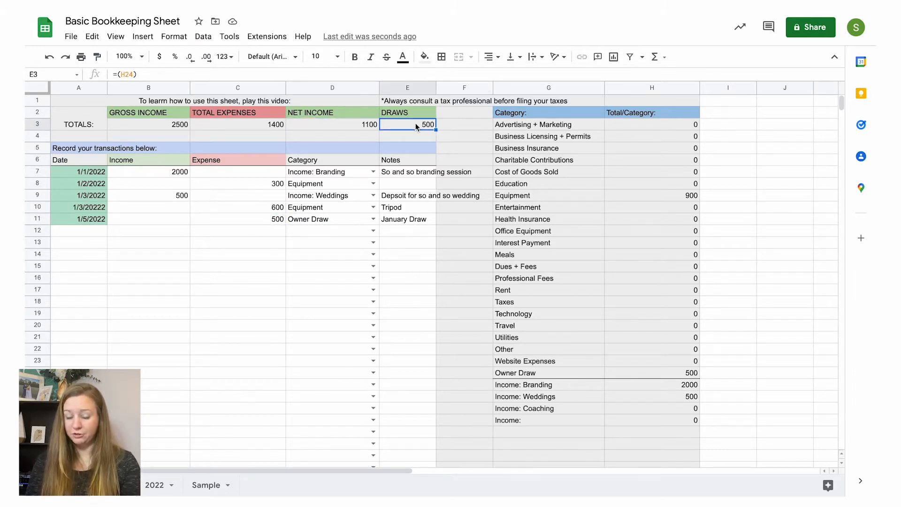
drag(415, 123, 406, 113)
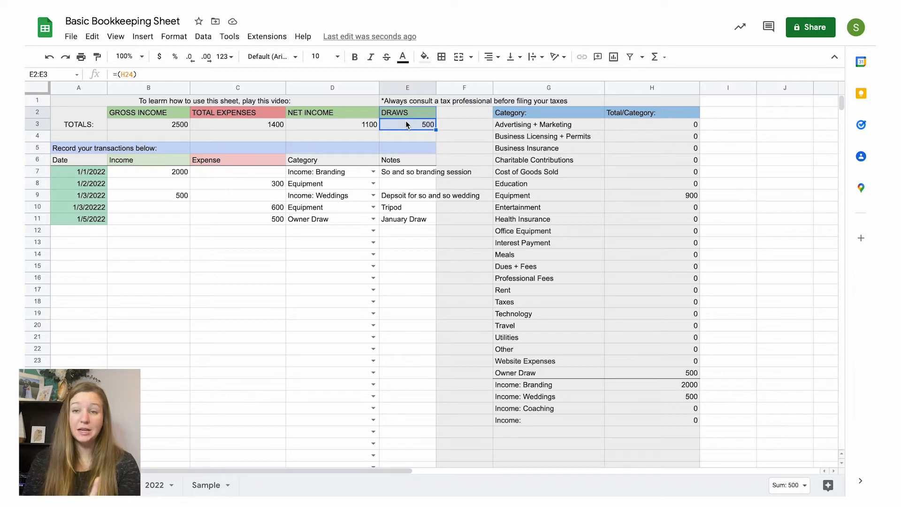
click(413, 113)
click(413, 133)
click(418, 124)
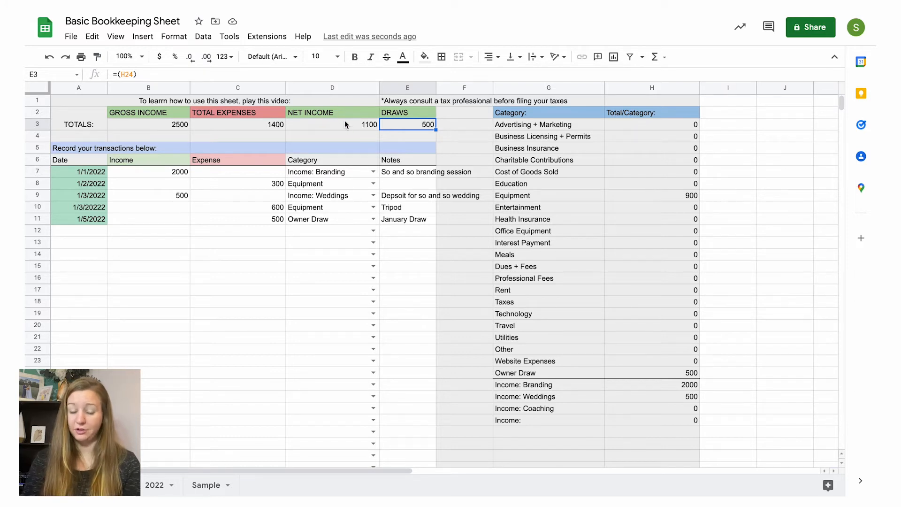
Step: Start the sixth transaction in row 12 with the date 1/6/2022 and an income of 300
drag(403, 114, 404, 123)
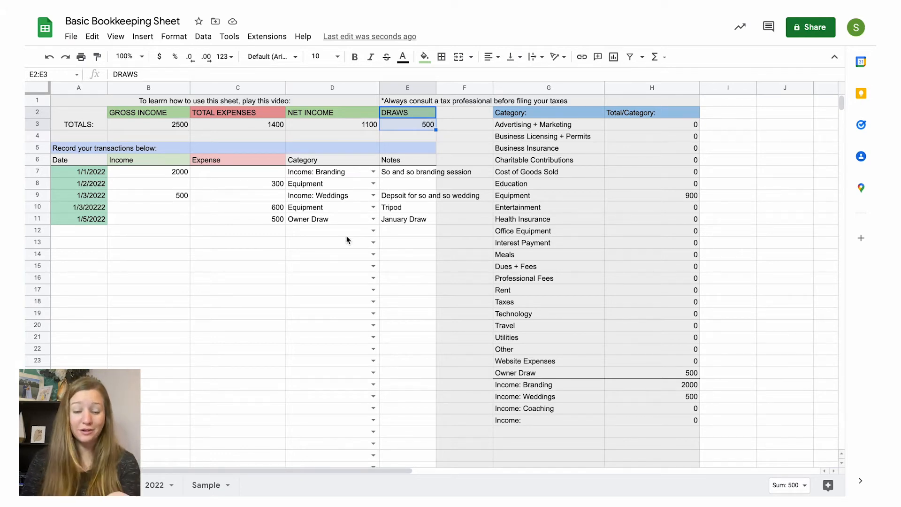
click(80, 232)
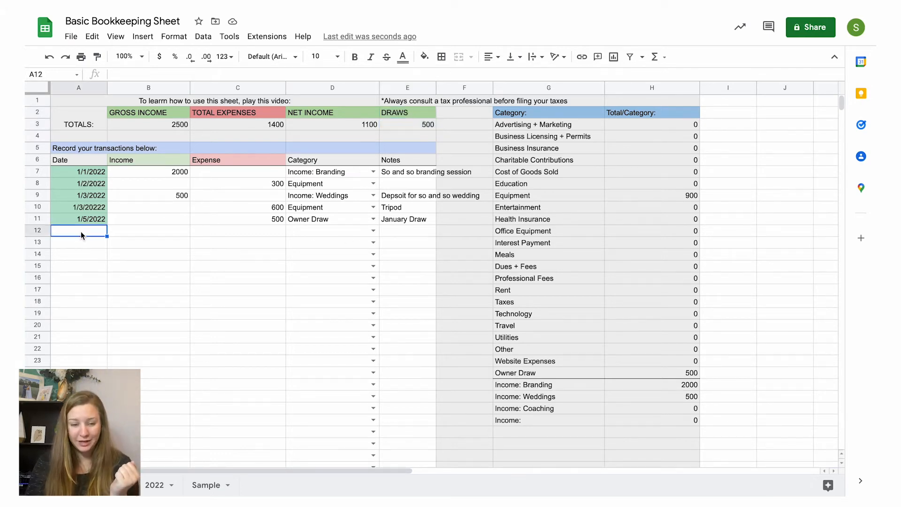
text(1/62)
key(BackSpace)
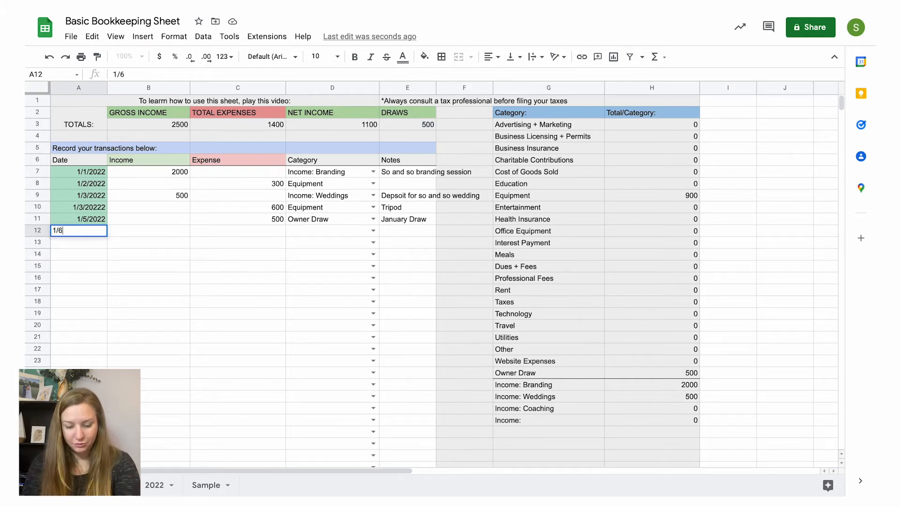
text(/2022)
click(149, 232)
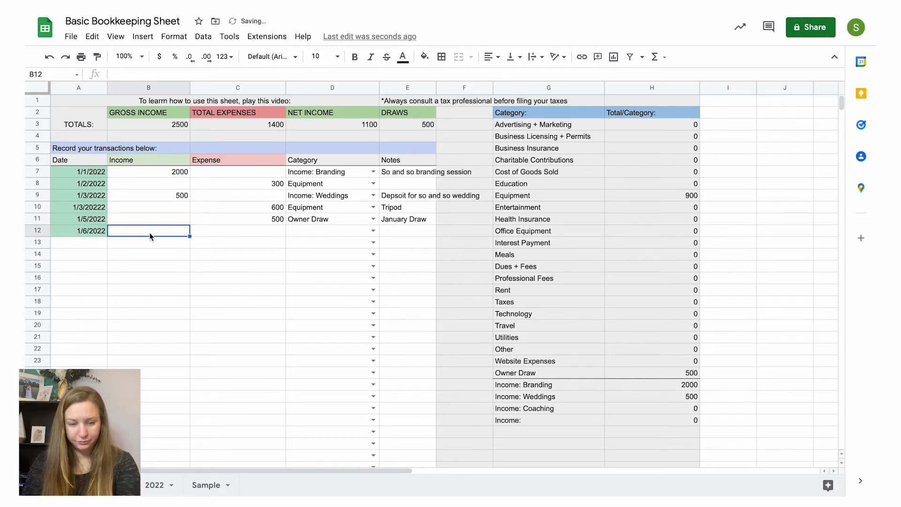
text(300)
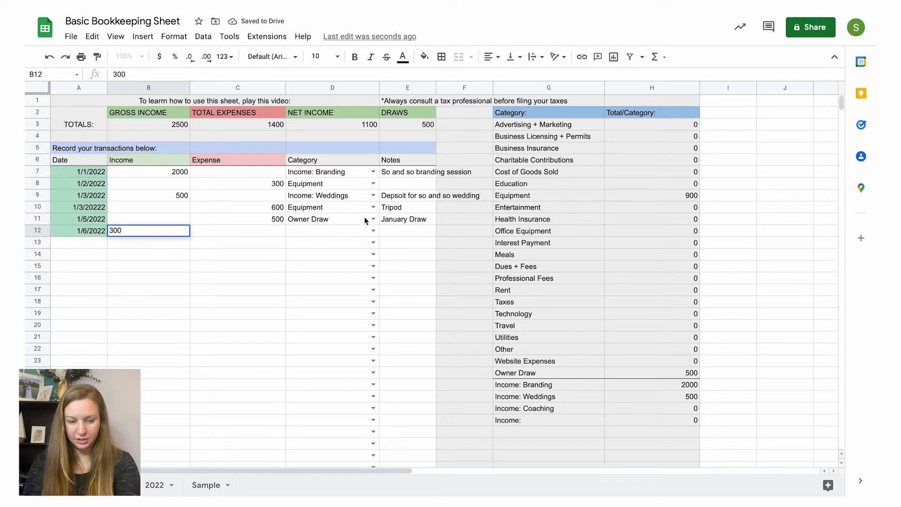
Step: Set the sixth transaction's category to Income: Coaching and add the note "So and so coaching"
click(372, 232)
scroll(362, 365, down, 5)
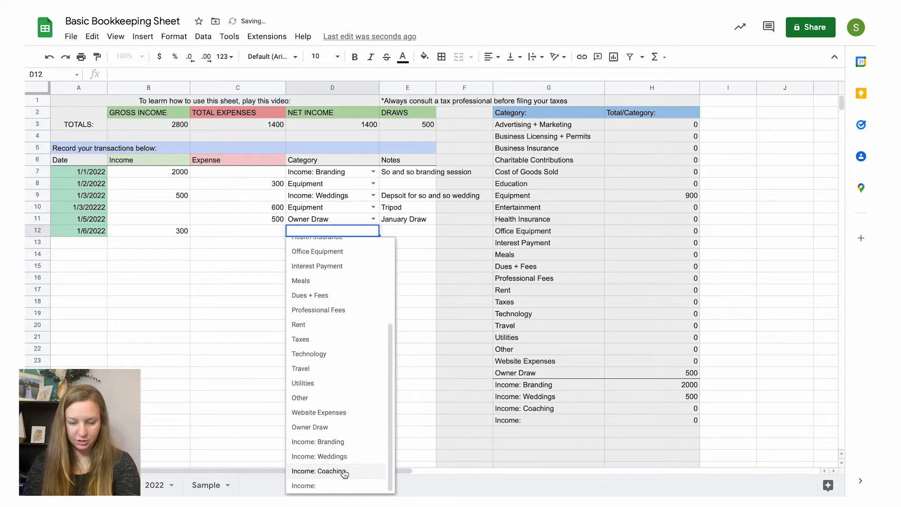
click(351, 472)
click(394, 230)
text(So )
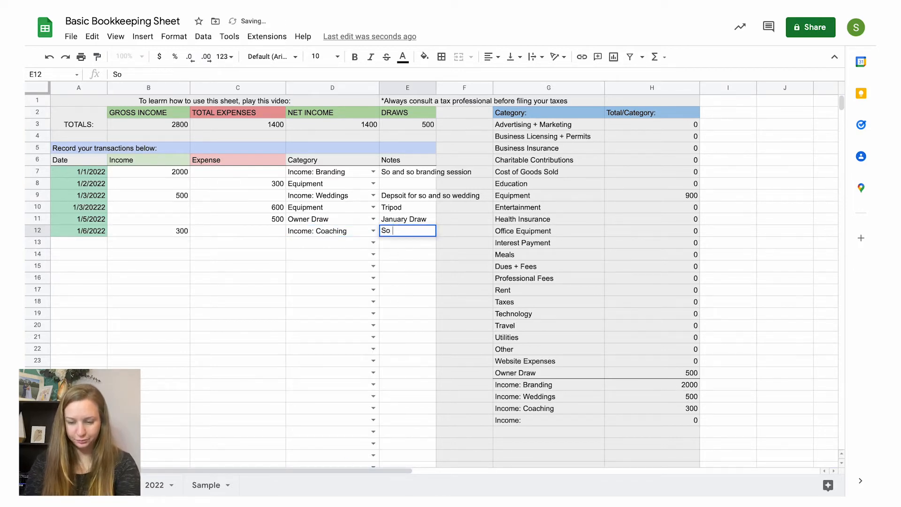
text(and so coaching)
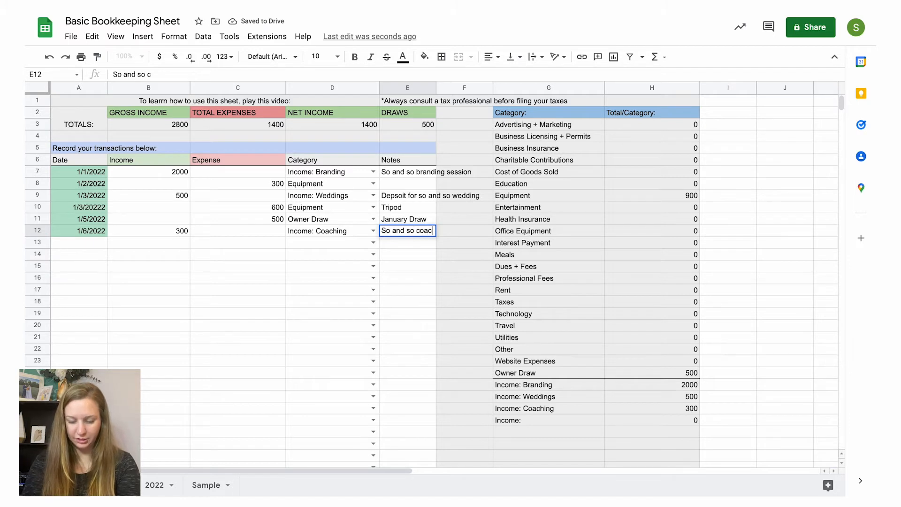
Step: Record a seventh transaction dated 1/7/2022 with an expense of 150 and the note "Amazon"
click(90, 241)
text(1/)
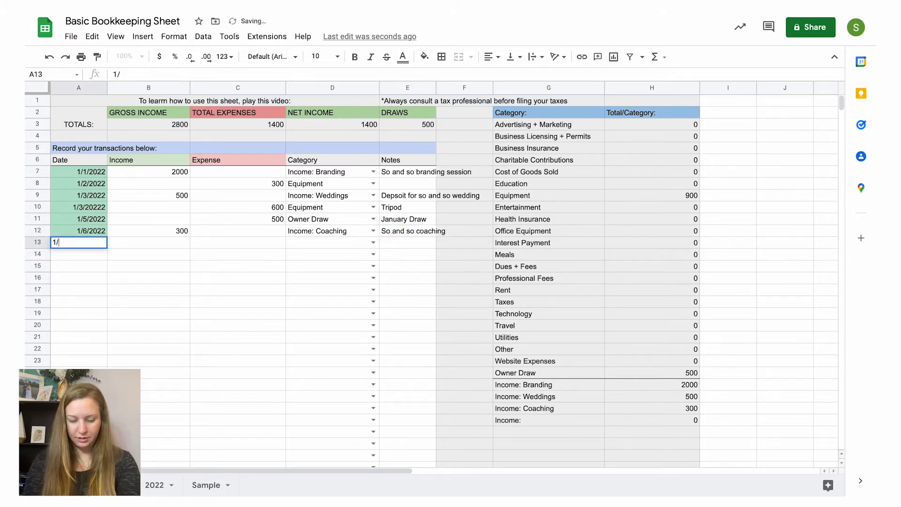
text(7/2022)
click(230, 247)
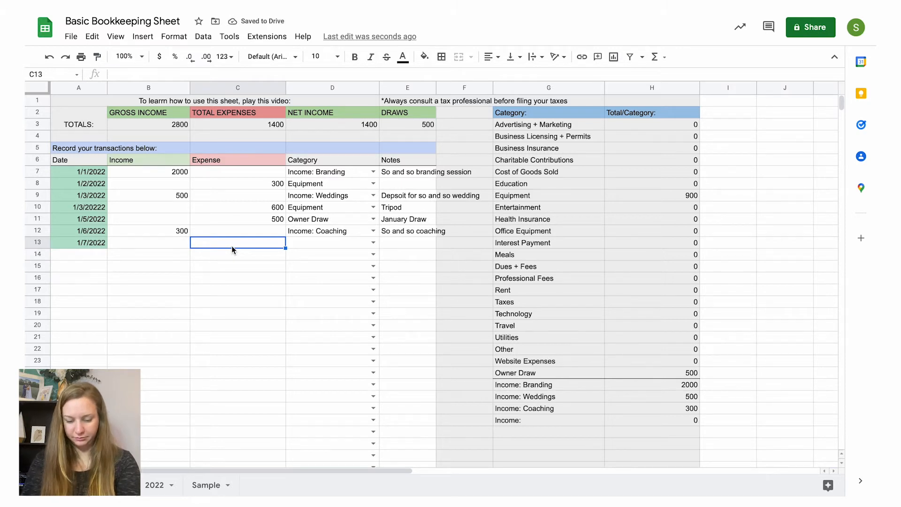
text(150)
click(411, 244)
text(Amazon)
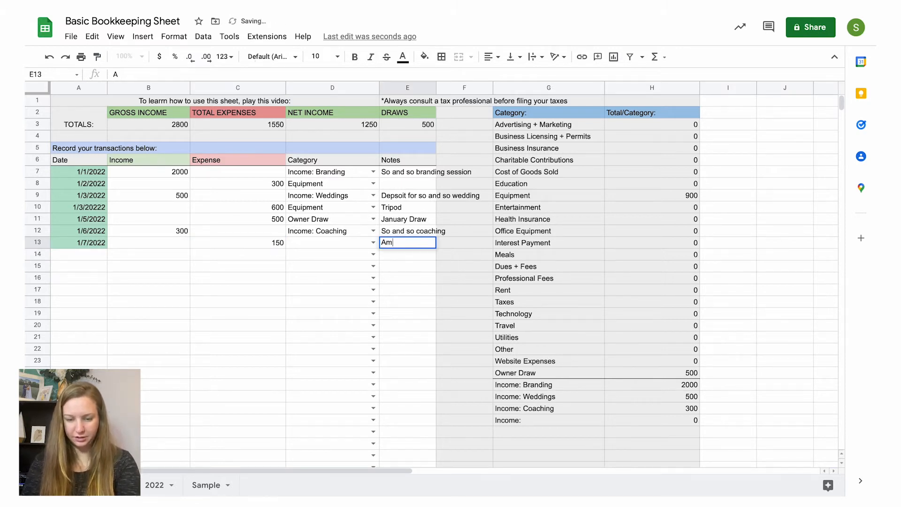
Step: Set the seventh transaction's category to Equipment
click(365, 241)
click(373, 243)
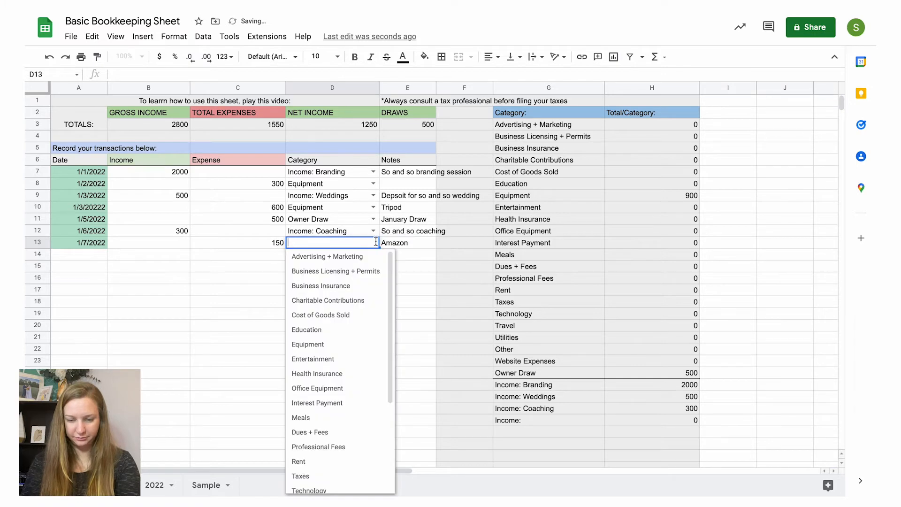
scroll(368, 333, down, 1)
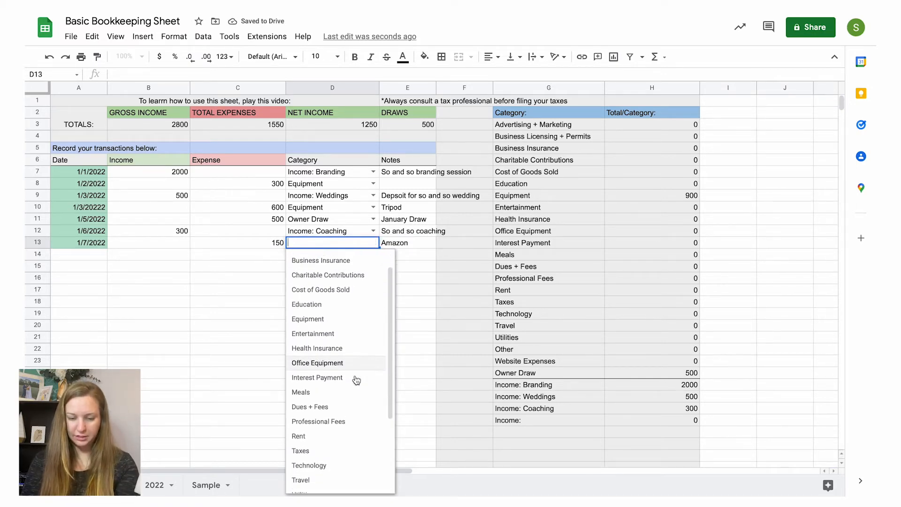
scroll(355, 378, down, 1)
scroll(350, 385, down, 1)
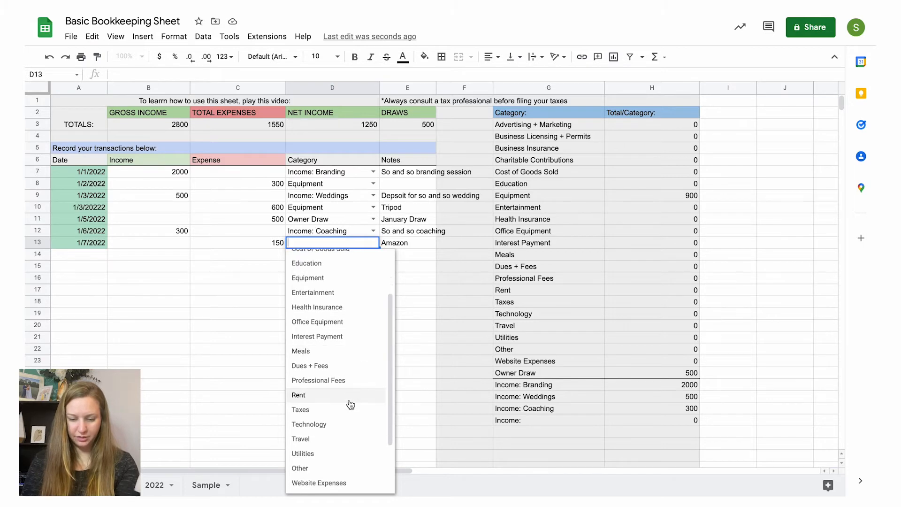
scroll(352, 404, down, 1)
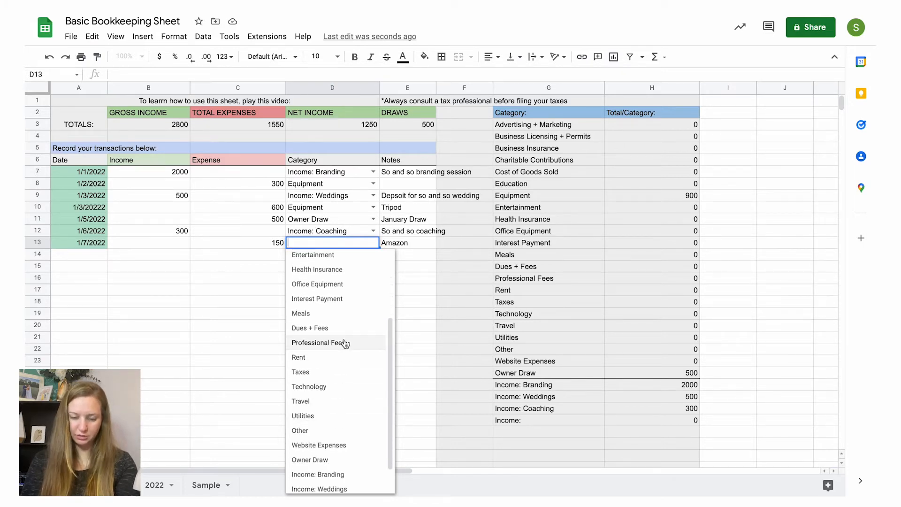
scroll(344, 314, up, 2)
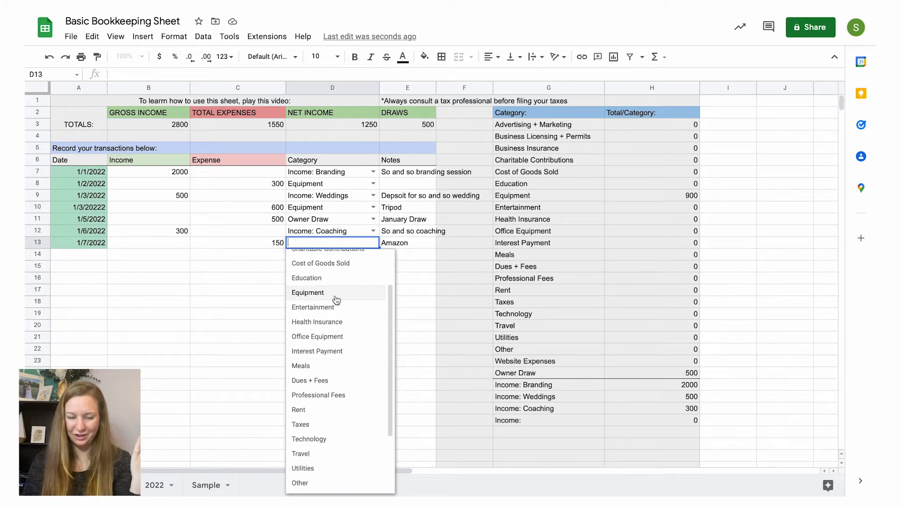
click(336, 292)
click(410, 246)
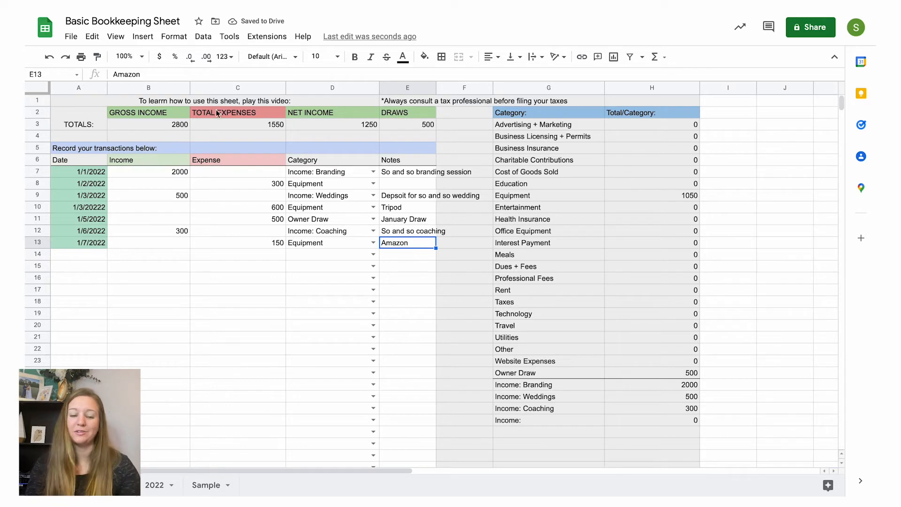
Step: Review the Equipment category total and the amounts and notes of the recorded income transactions
click(675, 196)
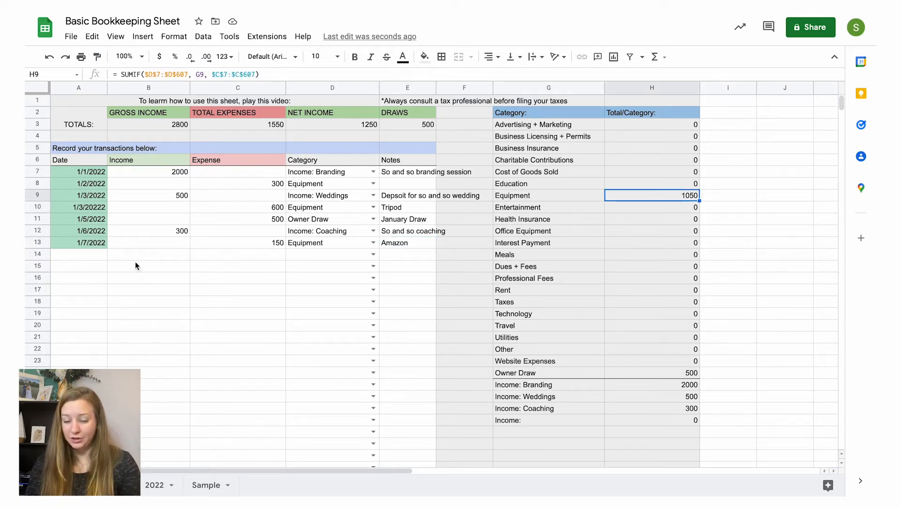
click(90, 256)
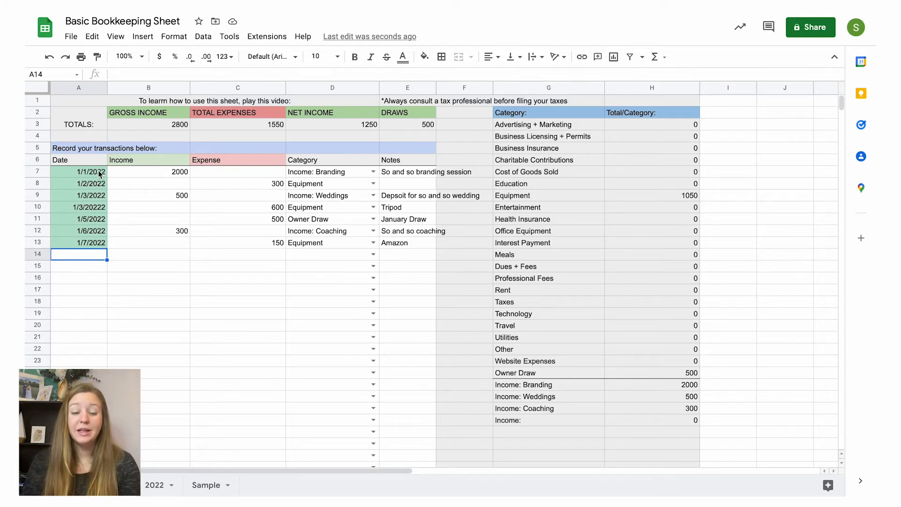
click(146, 171)
click(148, 196)
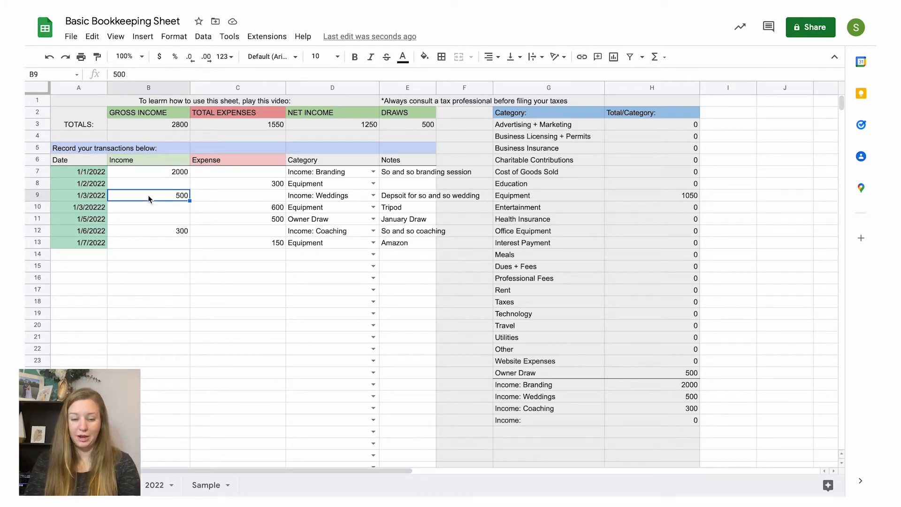
click(149, 230)
click(395, 175)
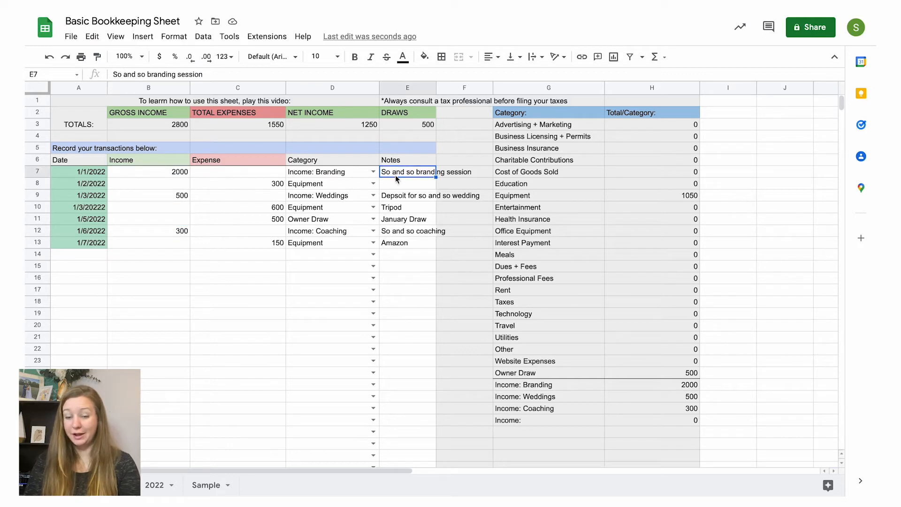
click(400, 233)
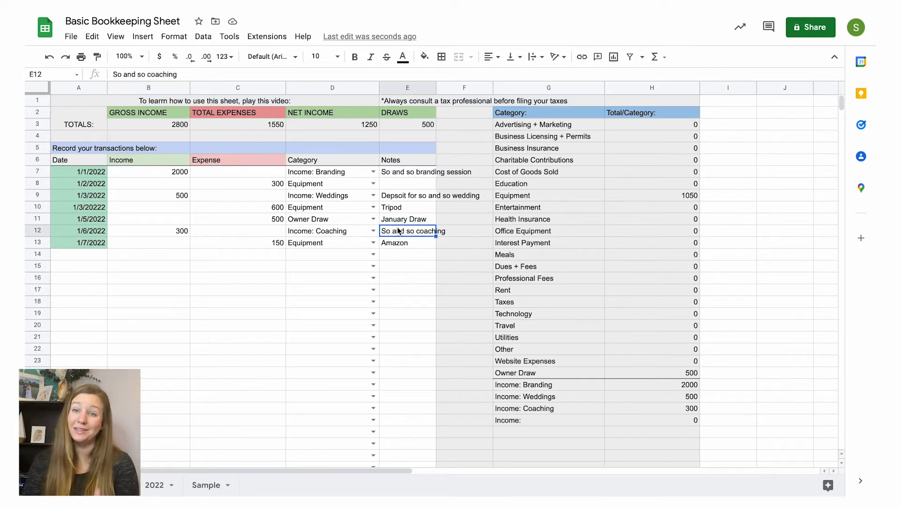
Step: Add the note "Amazon" to the 1/2/2022 equipment expense and compare it with the seventh transaction's note
click(223, 186)
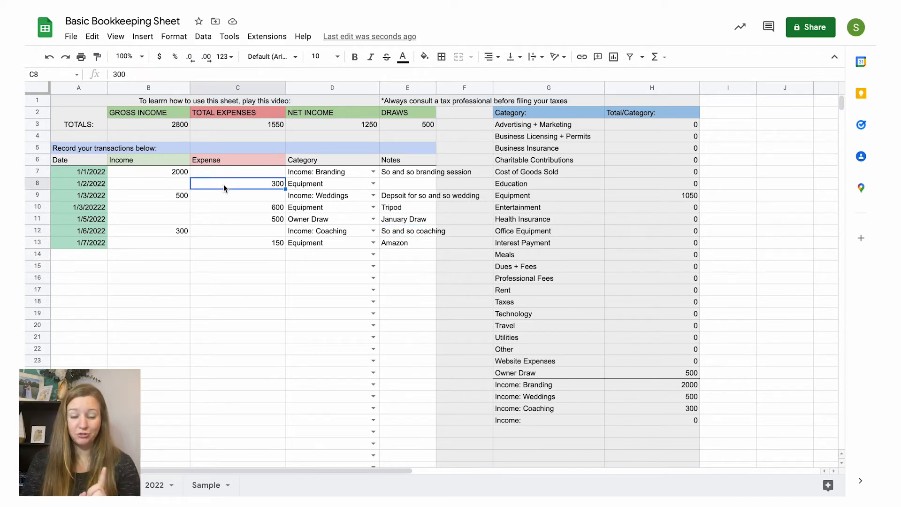
click(401, 186)
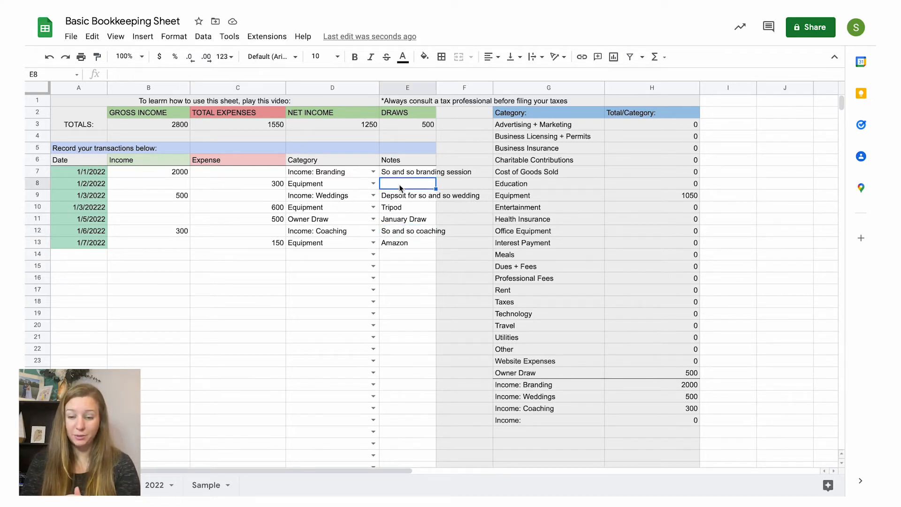
text(Amazon)
click(420, 244)
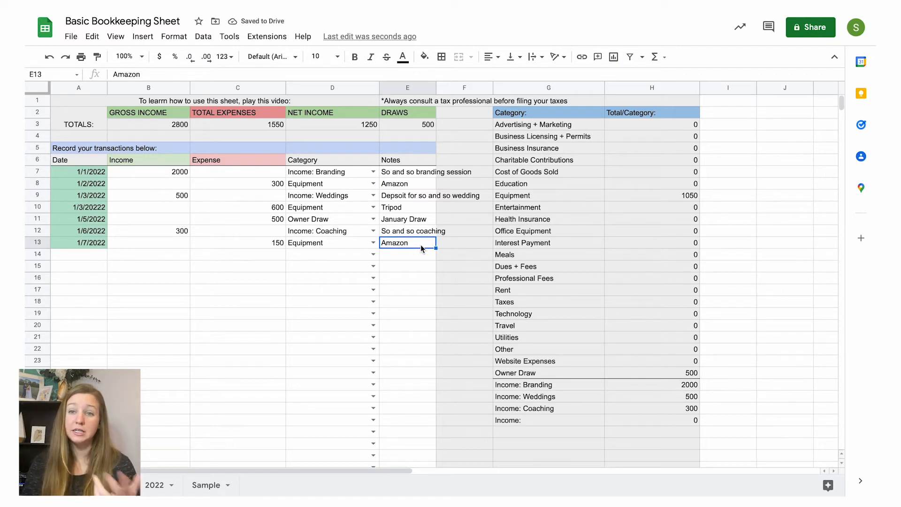
click(410, 183)
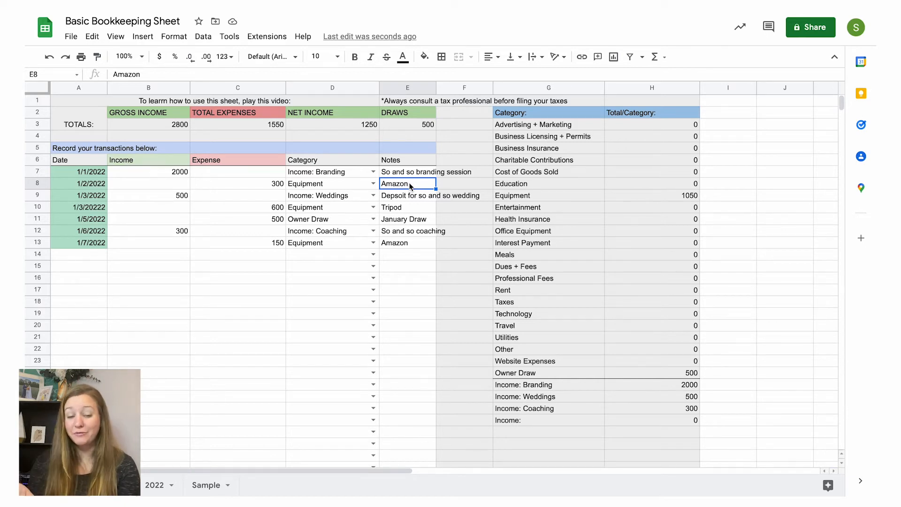
Step: Look over the "Things to know" tax notes below the category totals
click(389, 256)
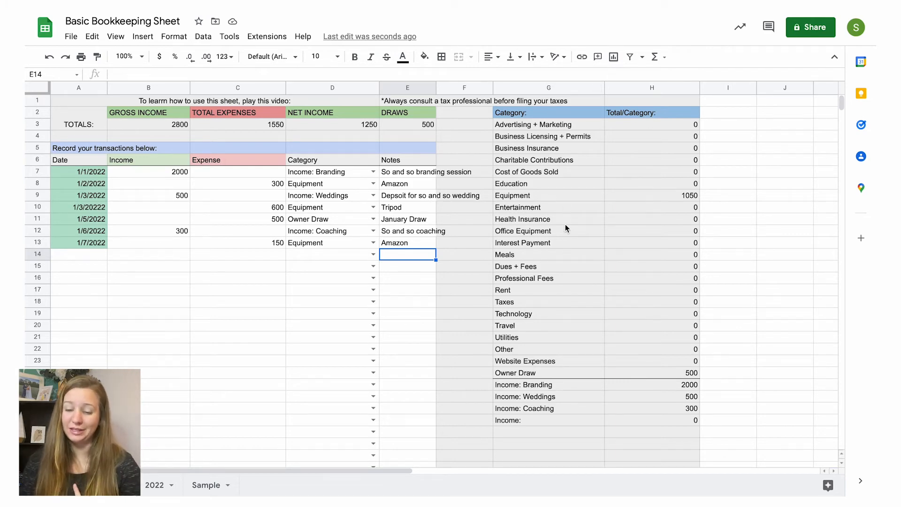
scroll(577, 276, down, 5)
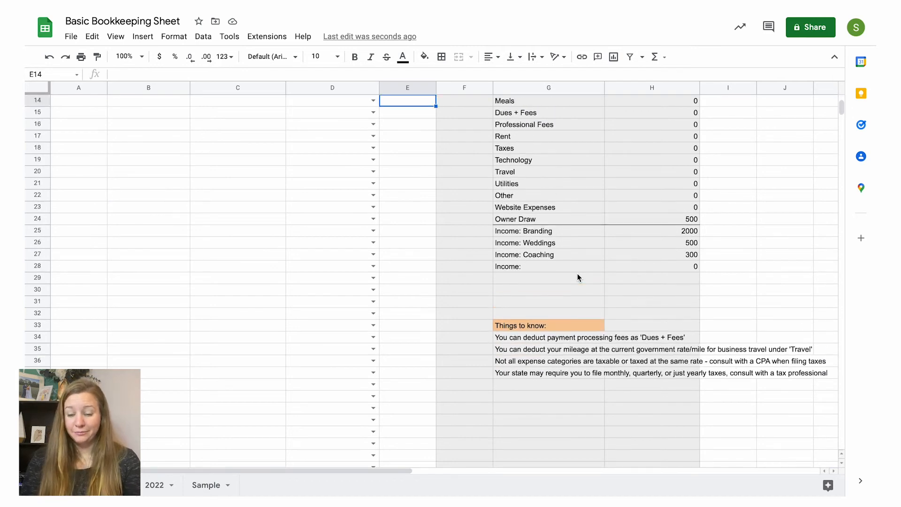
scroll(577, 276, up, 4)
scroll(577, 277, up, 2)
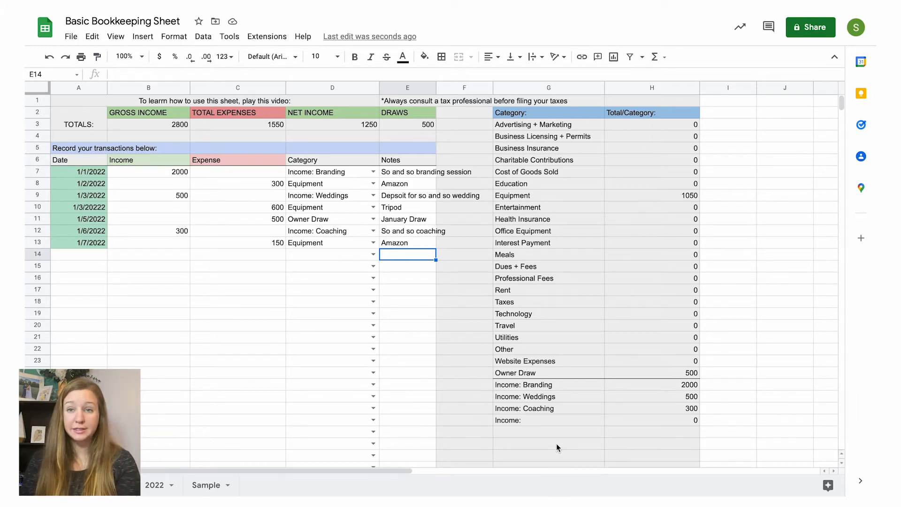
Step: Review the gross income, total expenses, net income and draws totals, along with the list of category totals
click(160, 113)
click(262, 111)
click(308, 113)
click(401, 114)
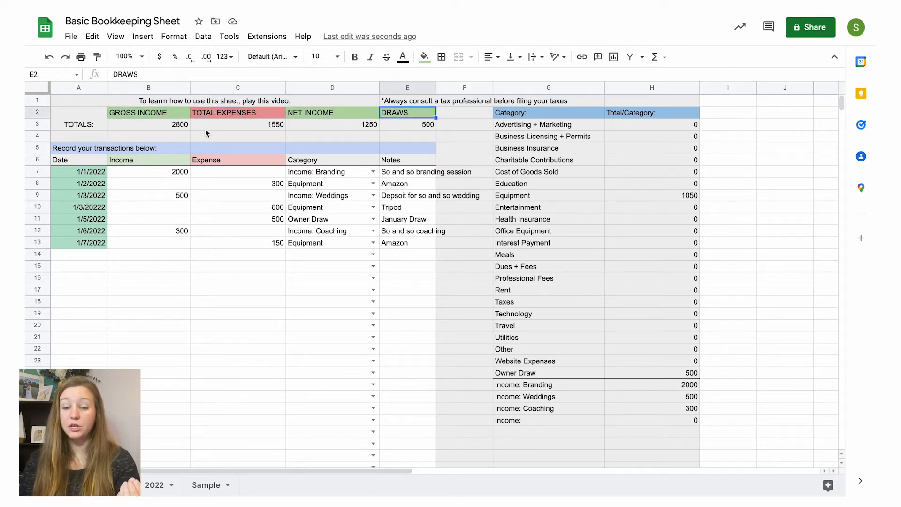
click(161, 126)
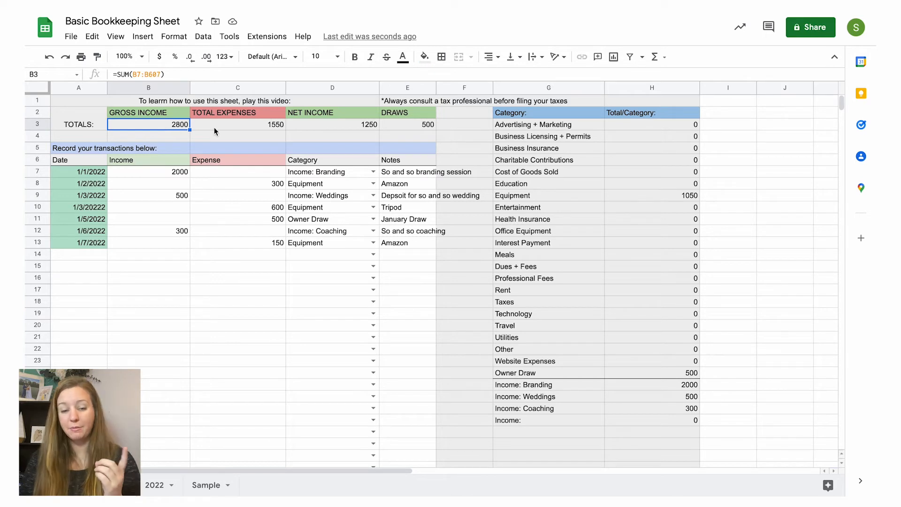
click(226, 127)
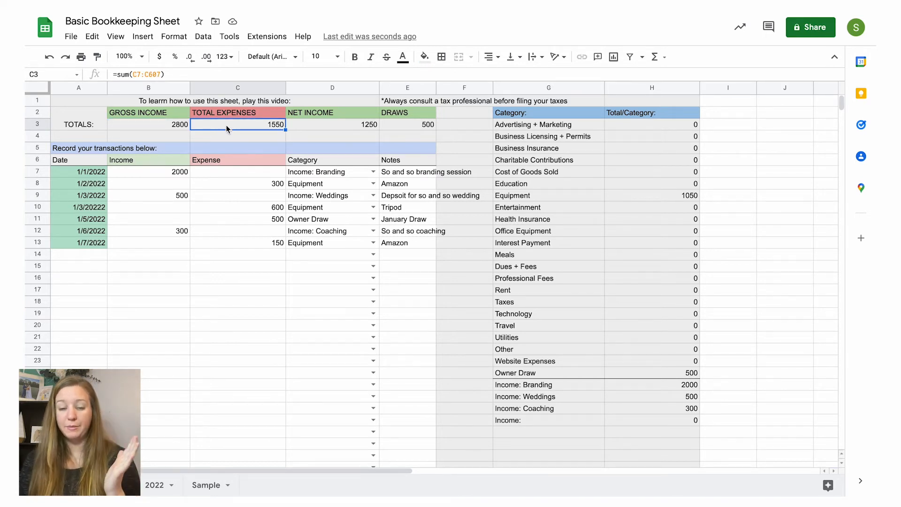
click(344, 124)
click(395, 126)
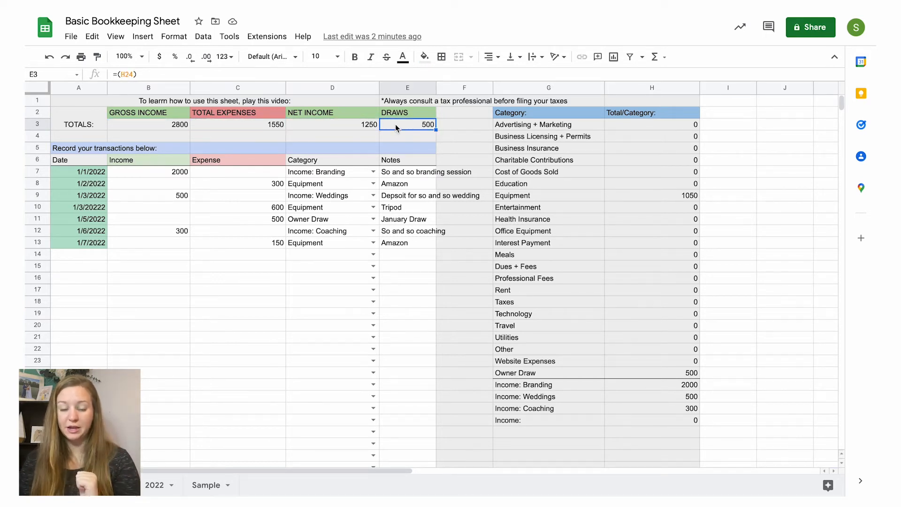
click(577, 127)
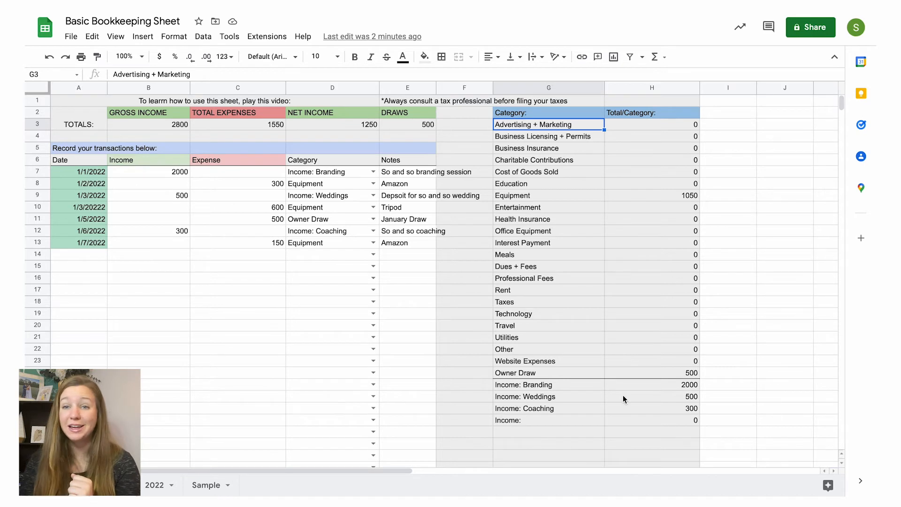
scroll(623, 399, down, 1)
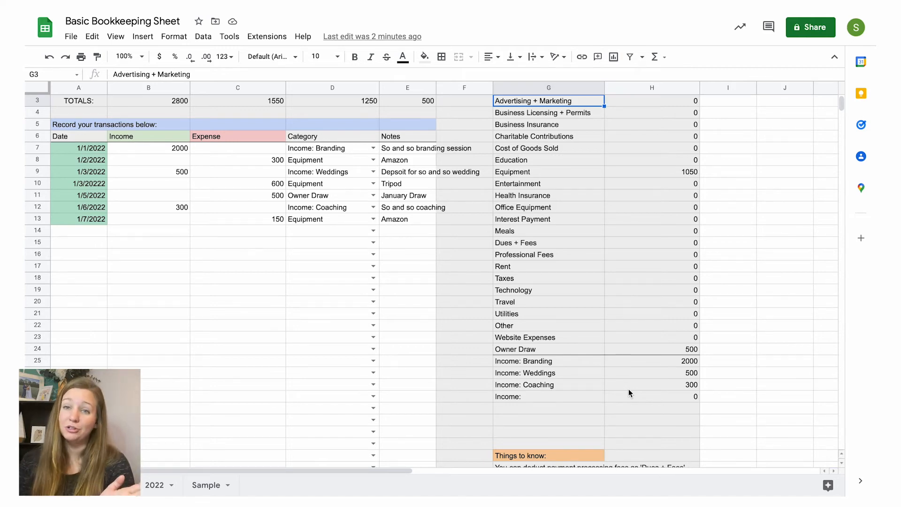
Step: Read the tax note about deducting payment processing fees in the "Things to know" list below the category totals
scroll(628, 389, down, 4)
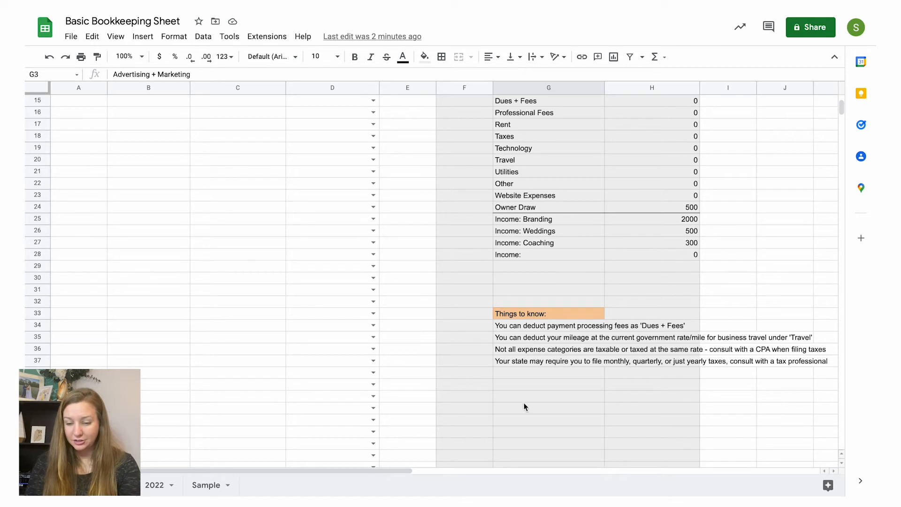
click(530, 328)
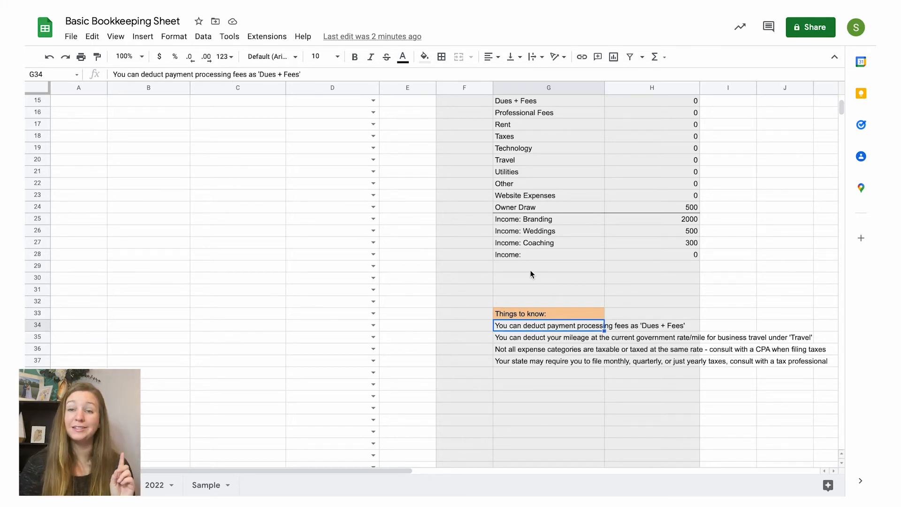
scroll(530, 271, up, 4)
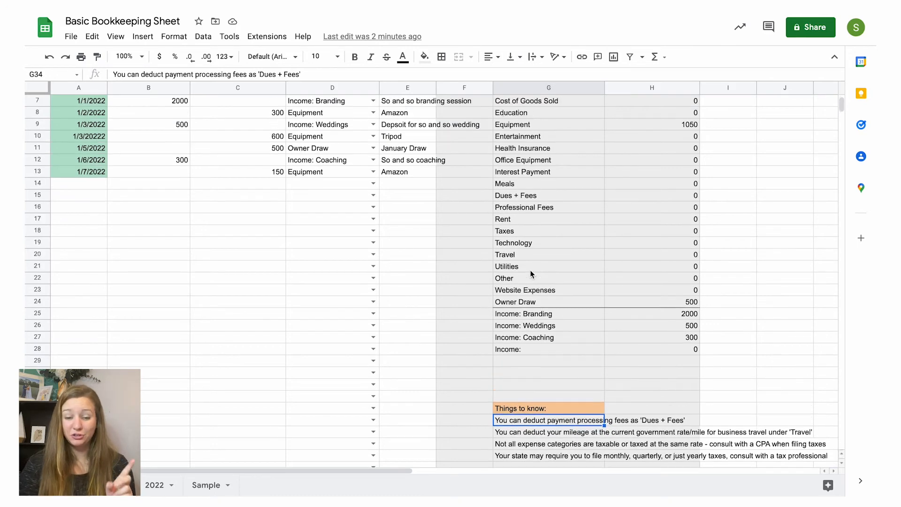
scroll(530, 274, up, 2)
scroll(530, 273, down, 3)
scroll(531, 274, up, 3)
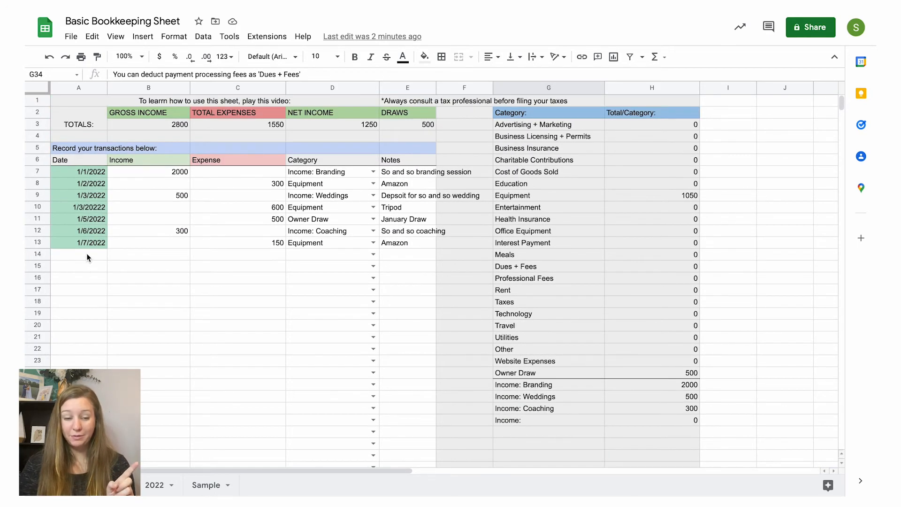
Step: Record a 36 expense dated 1/8/2022 in row 14 with the category Dues + Fees
click(87, 257)
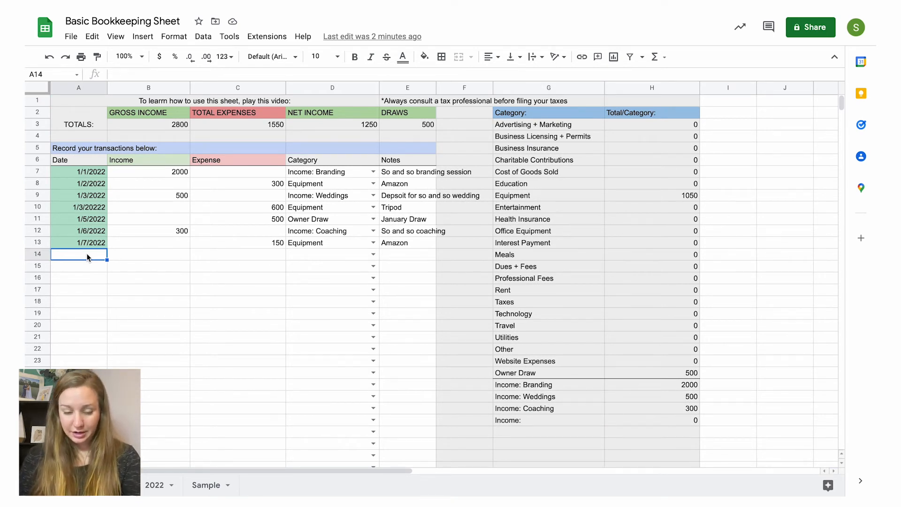
text(1/8/)
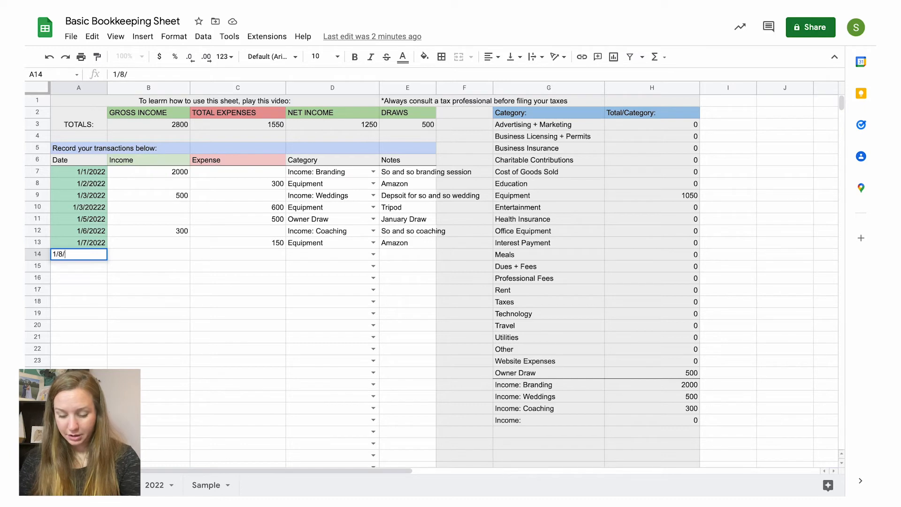
text(2022)
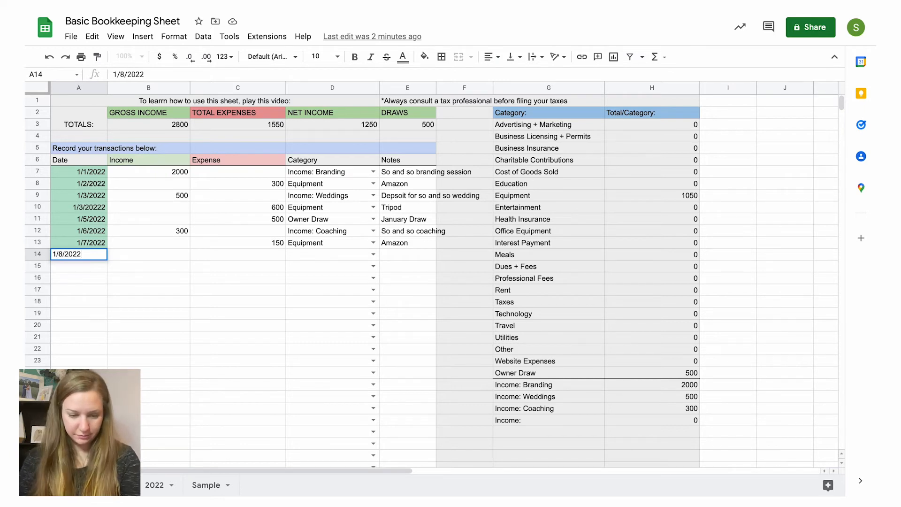
key(Tab)
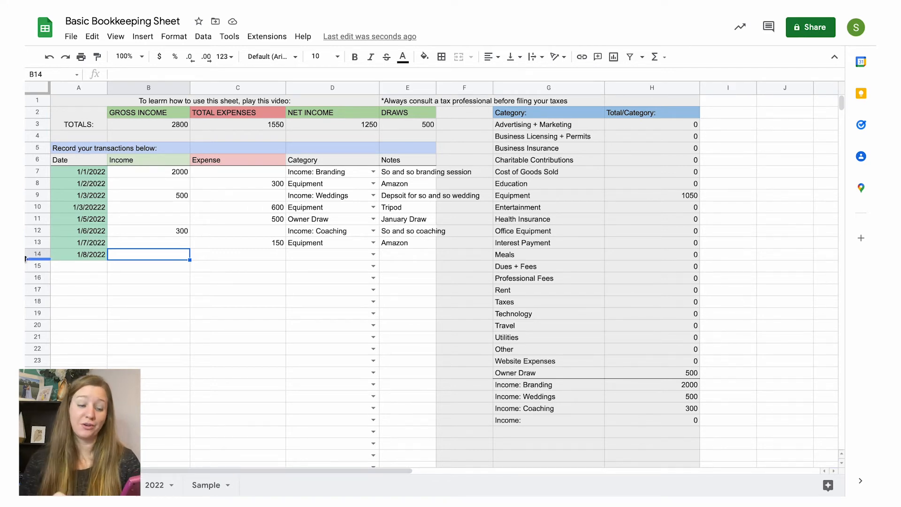
click(216, 259)
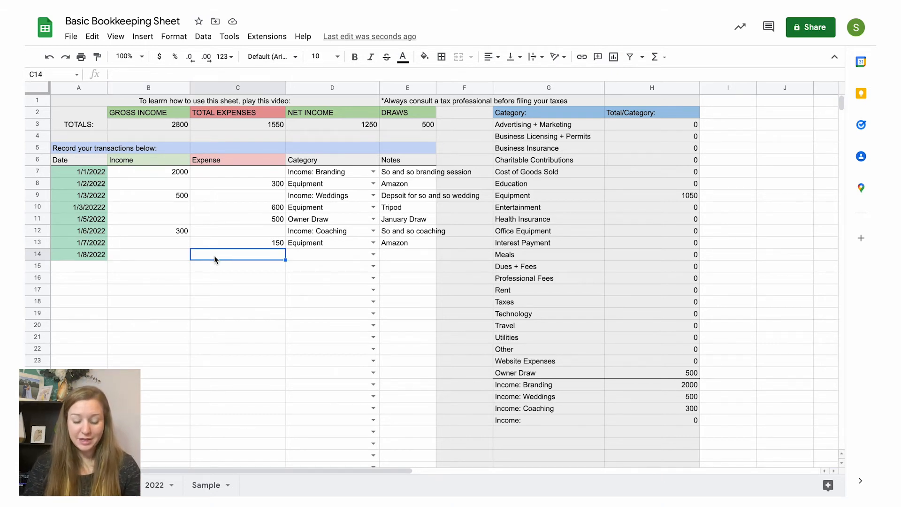
text(36)
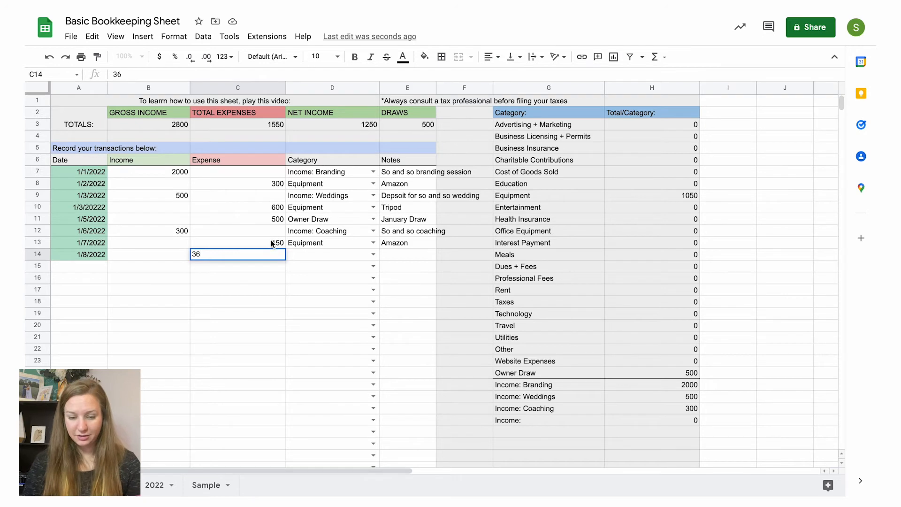
click(373, 253)
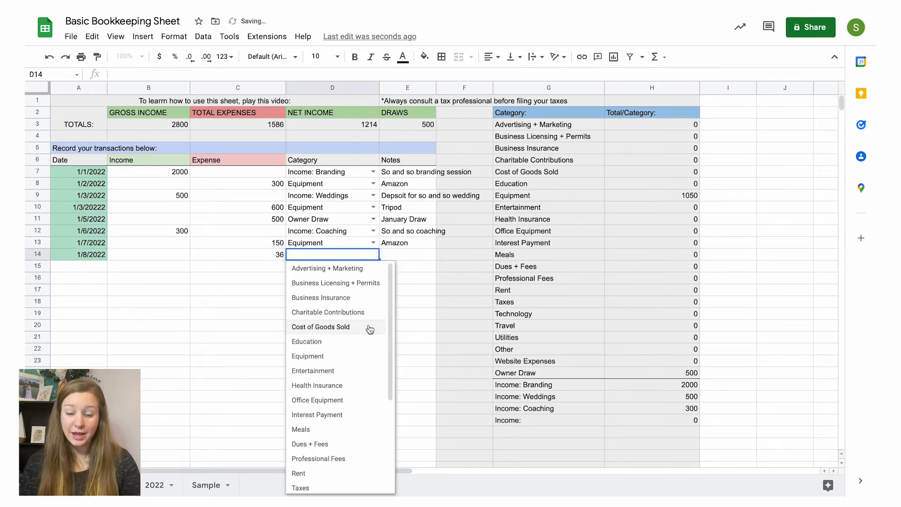
click(339, 443)
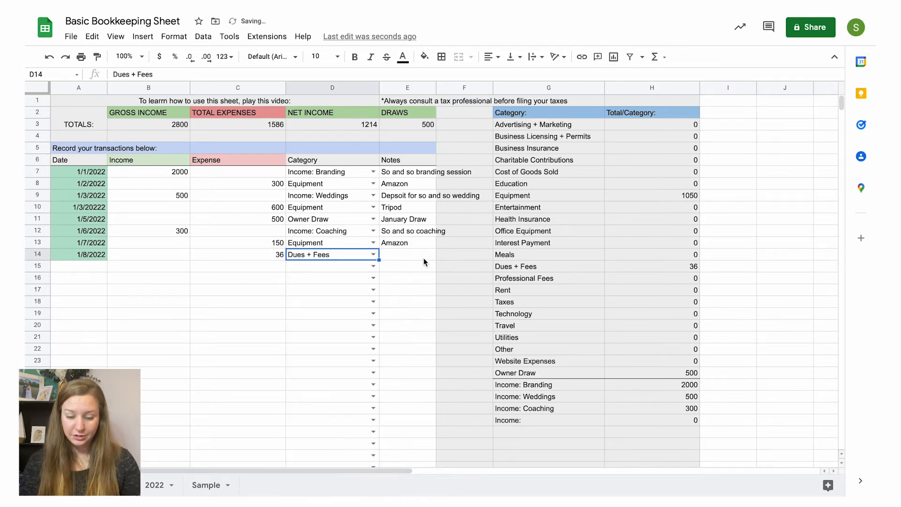
Step: Add the note "CC prossing Fees - So and So project" to the Dues + Fees expense in row 14
click(419, 253)
text(CC p)
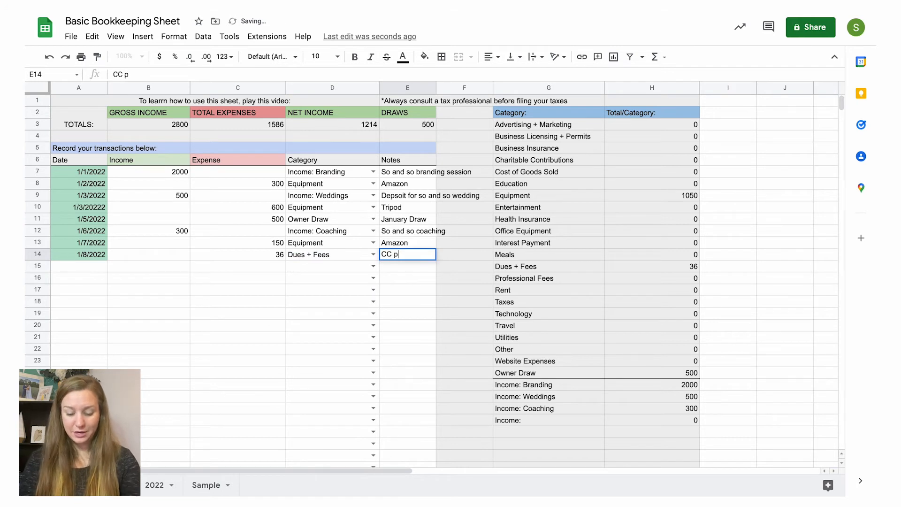
text(rossing Fees)
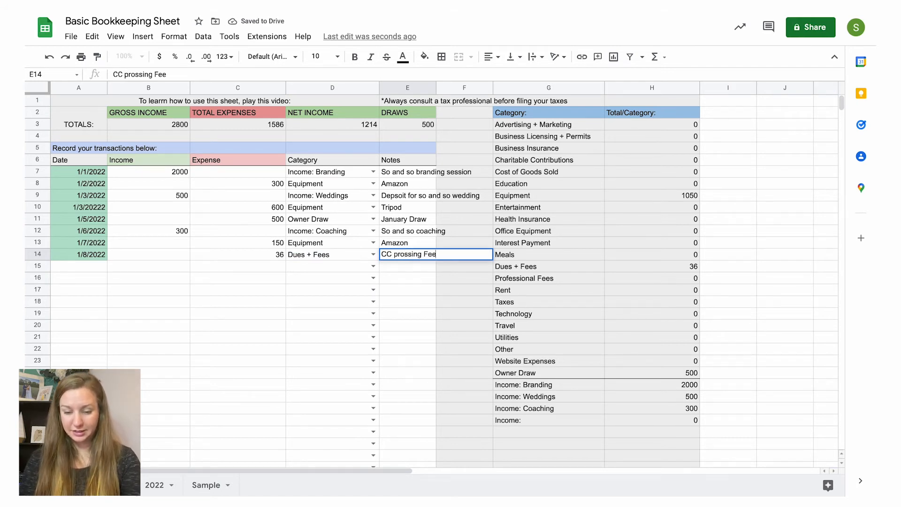
click(328, 264)
click(410, 255)
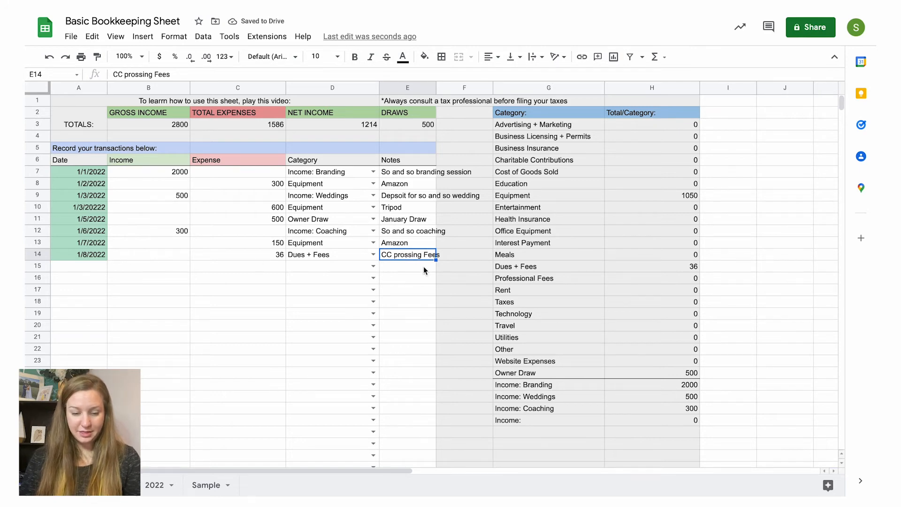
double_click(415, 255)
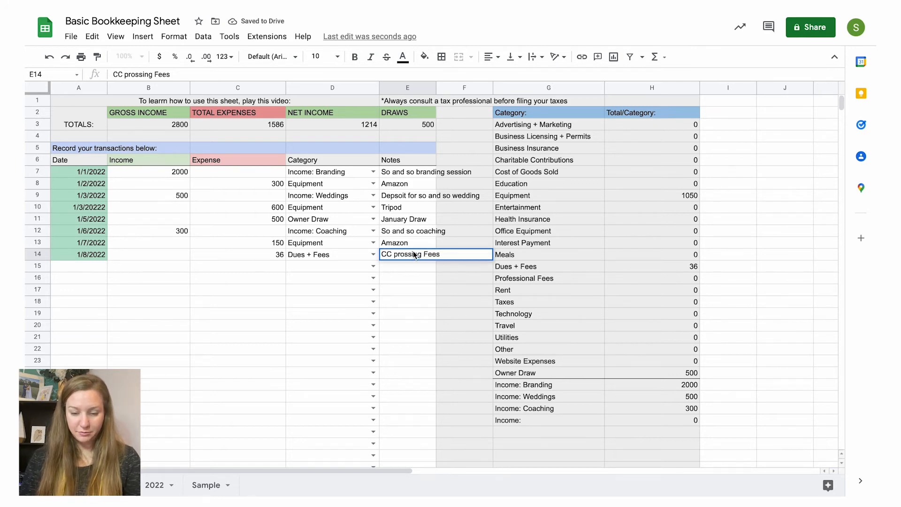
text(- So and S)
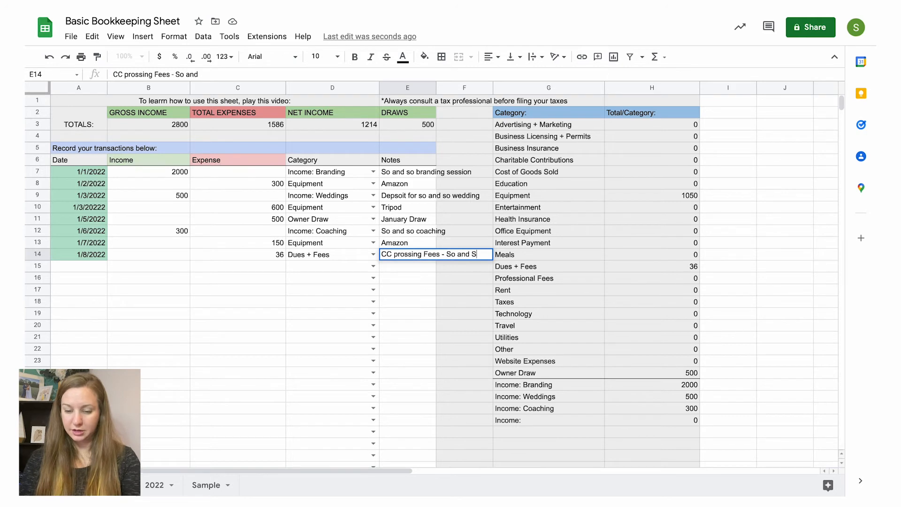
text(o project)
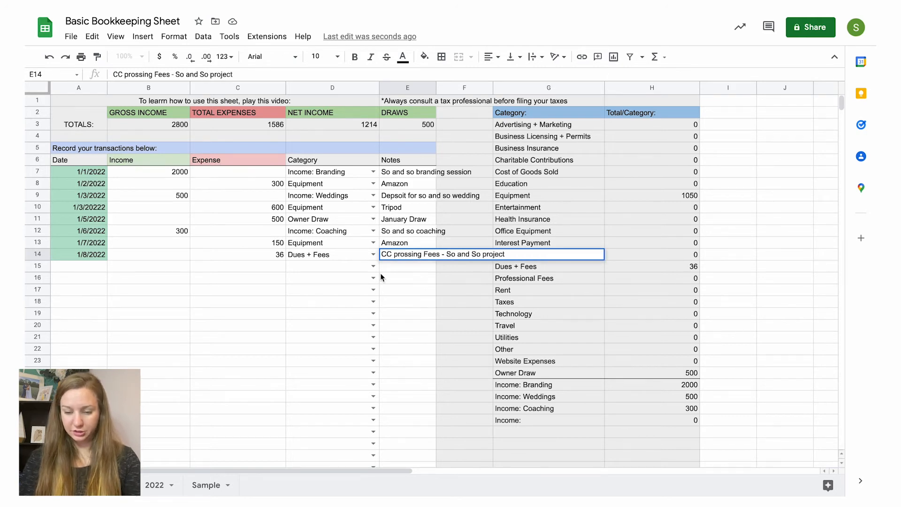
Step: Record an income of 1164 dated 1/8/2022 in row 15, and check it against the processing fee amount above
click(174, 269)
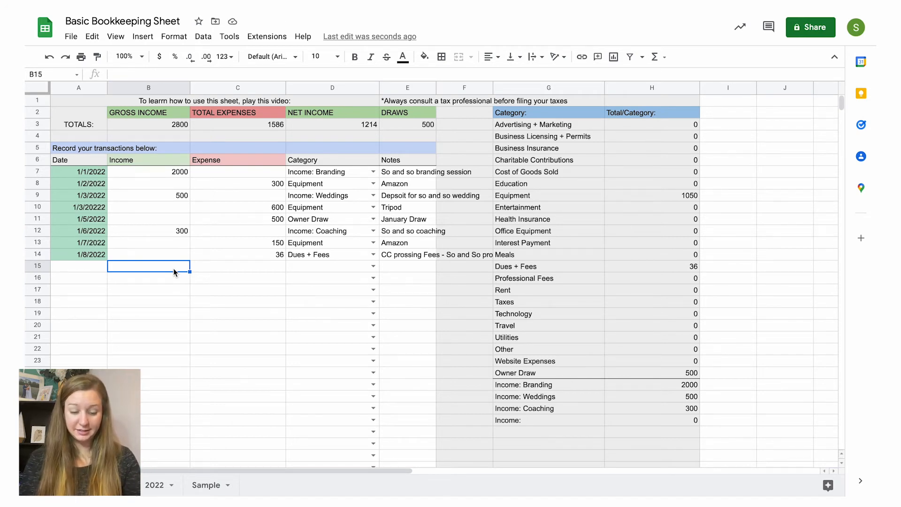
text(1164)
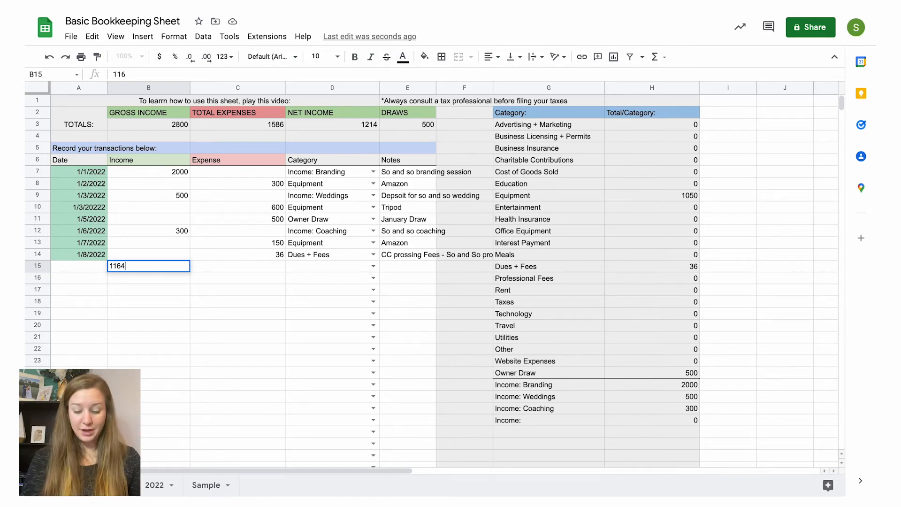
click(88, 266)
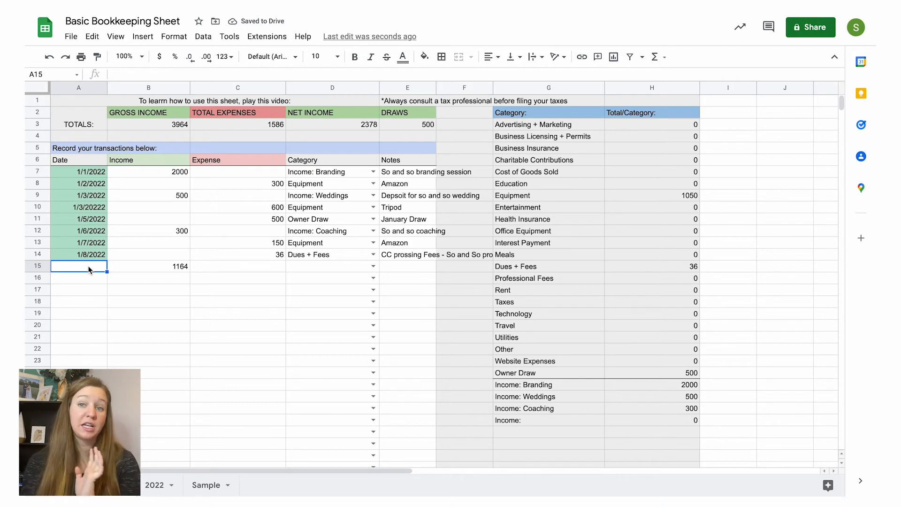
text(1/8)
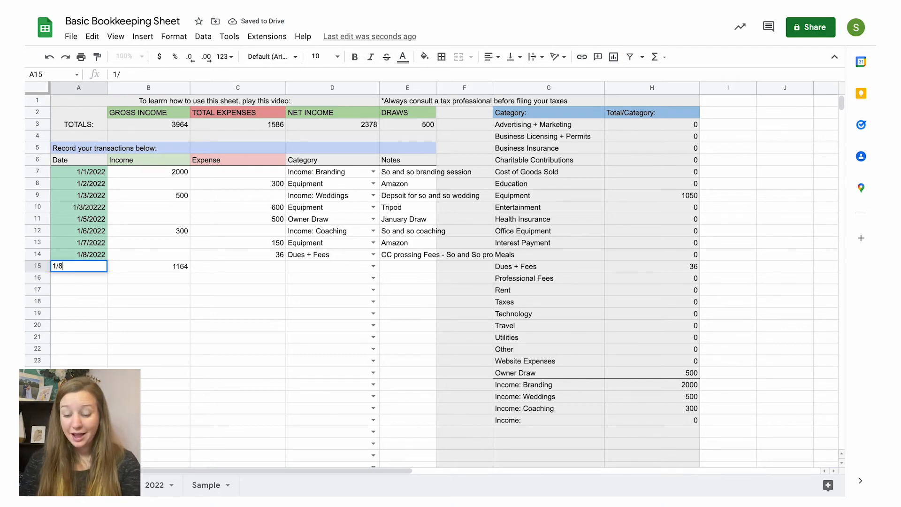
text(/2022)
click(274, 259)
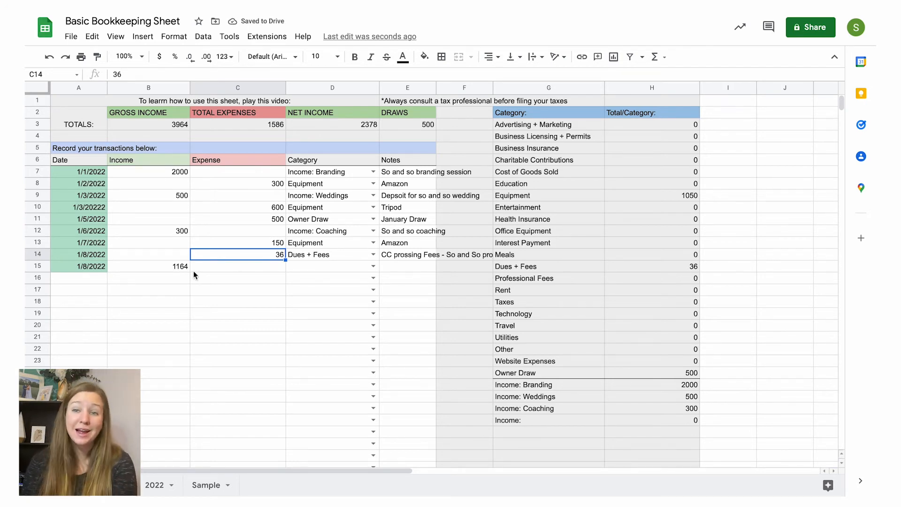
click(182, 267)
Step: Categorize the 1164 income as Income: Weddings and add the note "So and so projects"
click(307, 265)
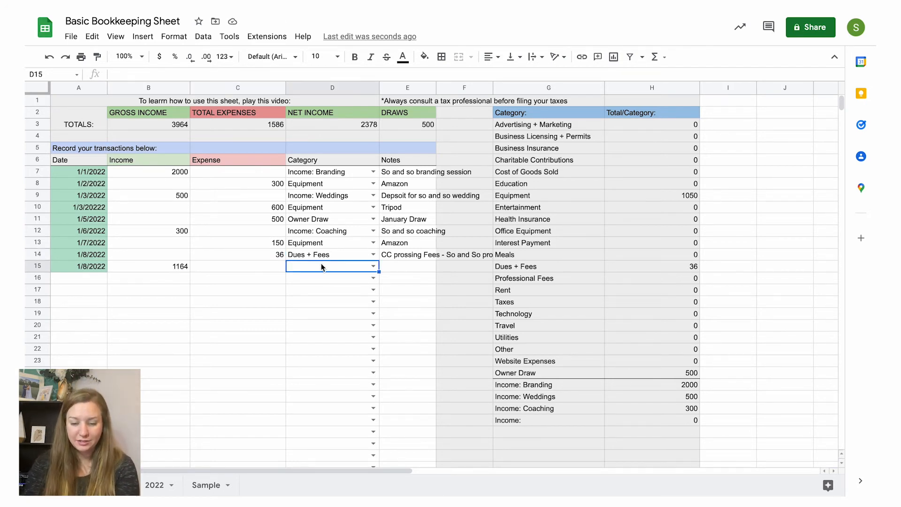
click(373, 266)
scroll(339, 381, down, 3)
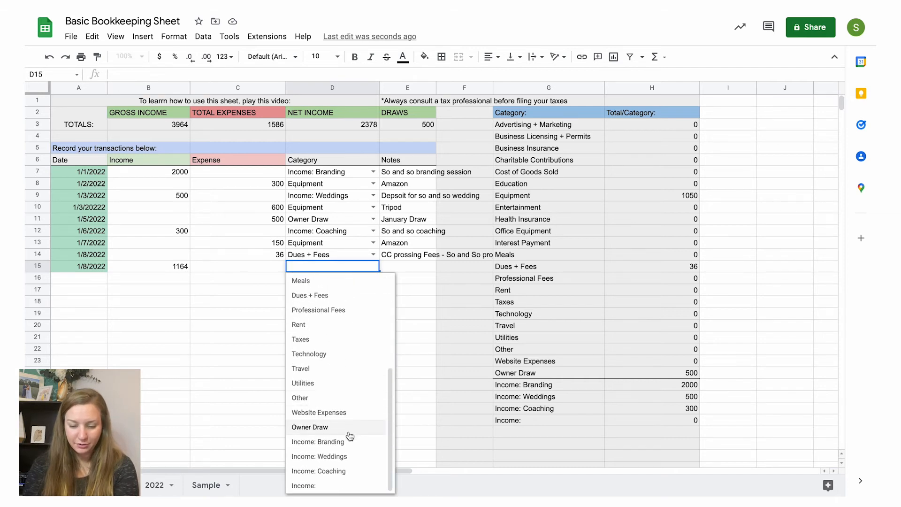
click(346, 458)
click(393, 270)
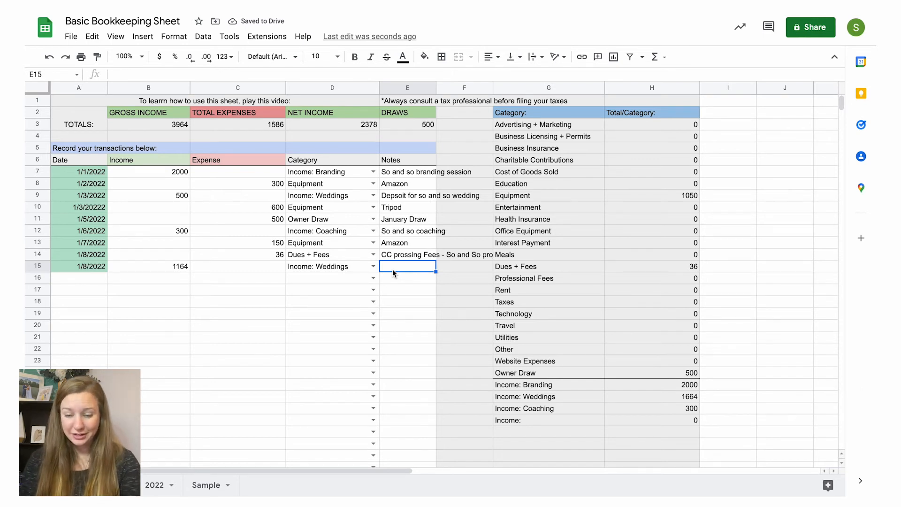
text(So and so proj)
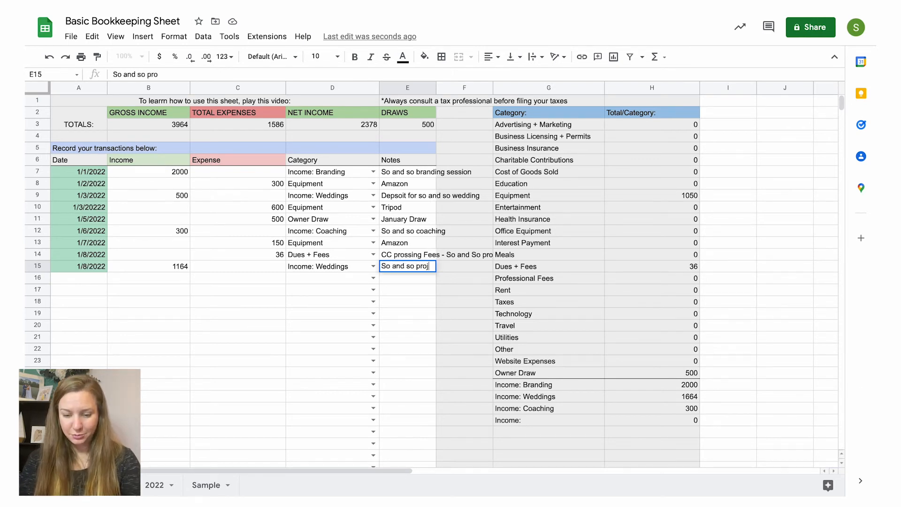
text(ects)
key(Return)
Step: Compare the notes of the two 1/8/2022 transactions
click(410, 254)
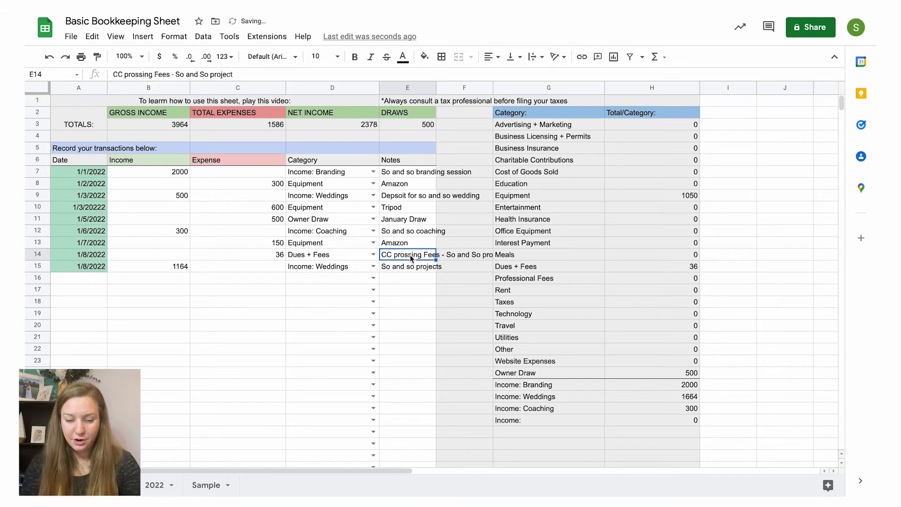
drag(409, 254, 409, 266)
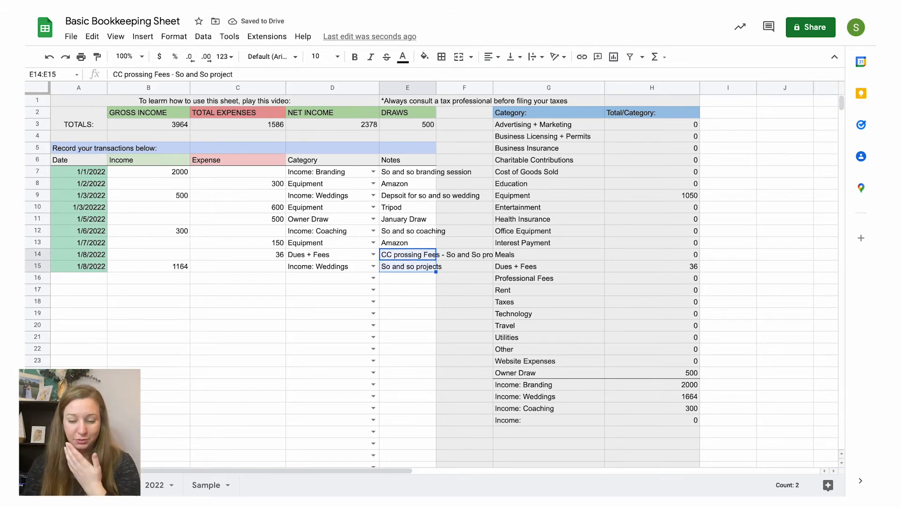
click(410, 268)
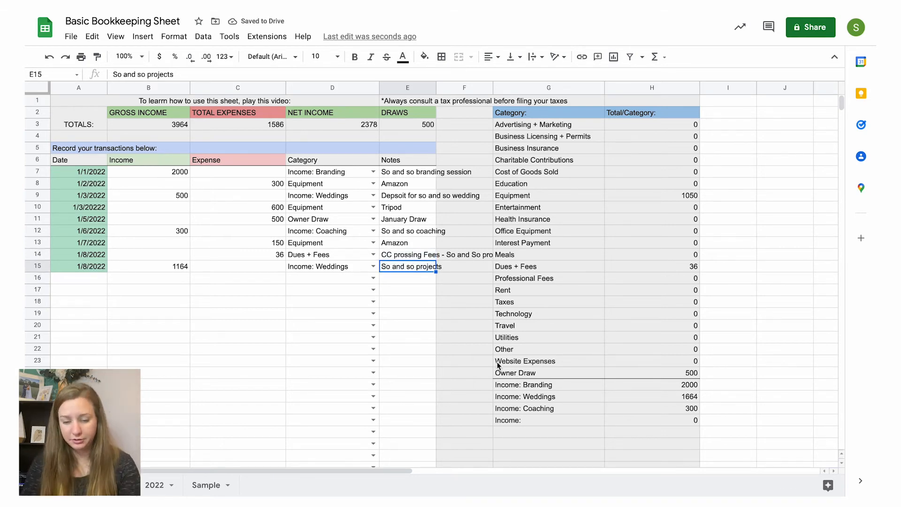
Step: Read the tax note about deducting business mileage under Travel in the "Things to know" list
scroll(491, 381, down, 7)
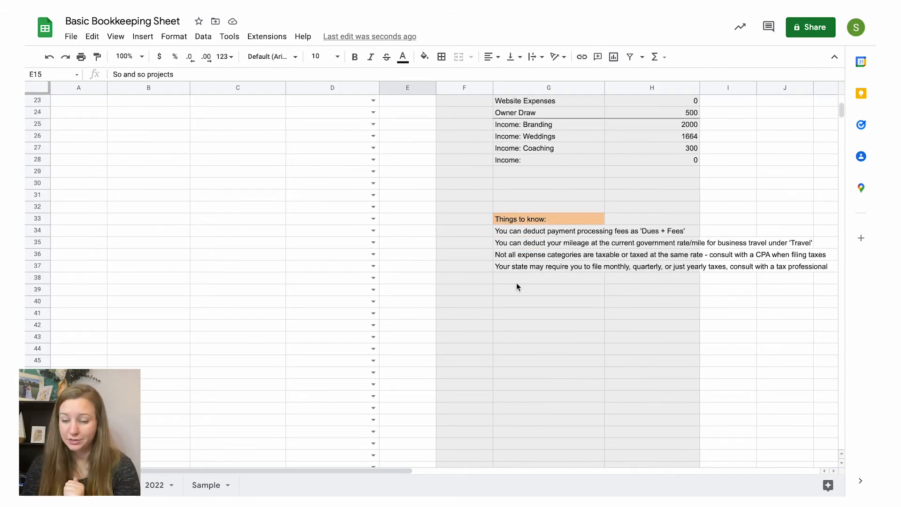
click(549, 247)
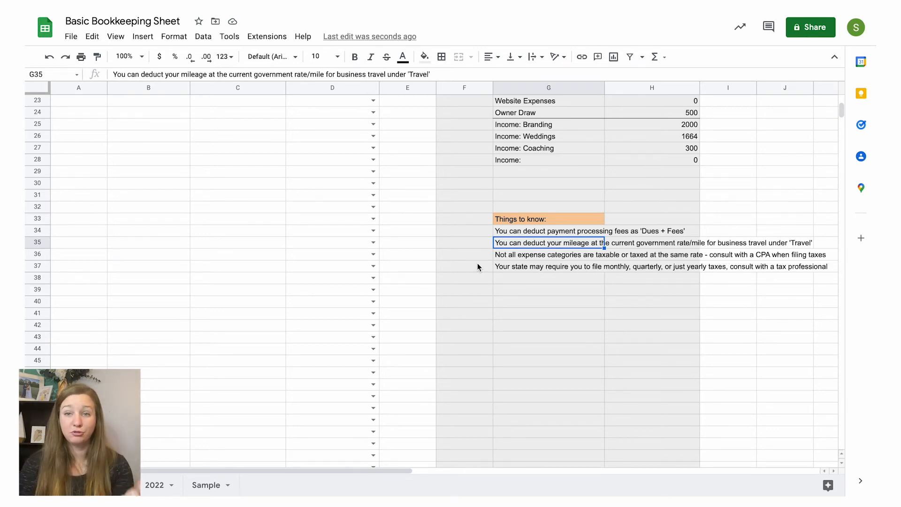
scroll(477, 263, up, 7)
scroll(477, 263, up, 1)
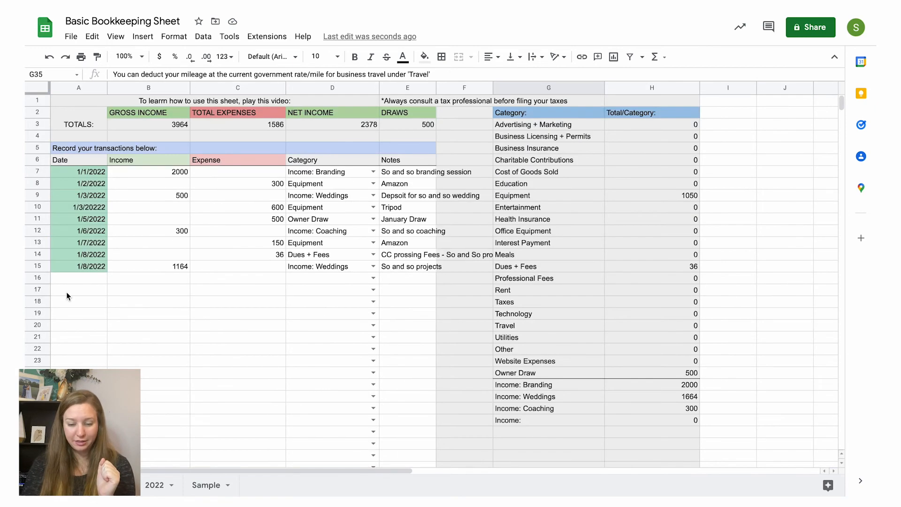
Step: Record an expense of 6.27 dated 1/9/2022 in row 16
click(65, 279)
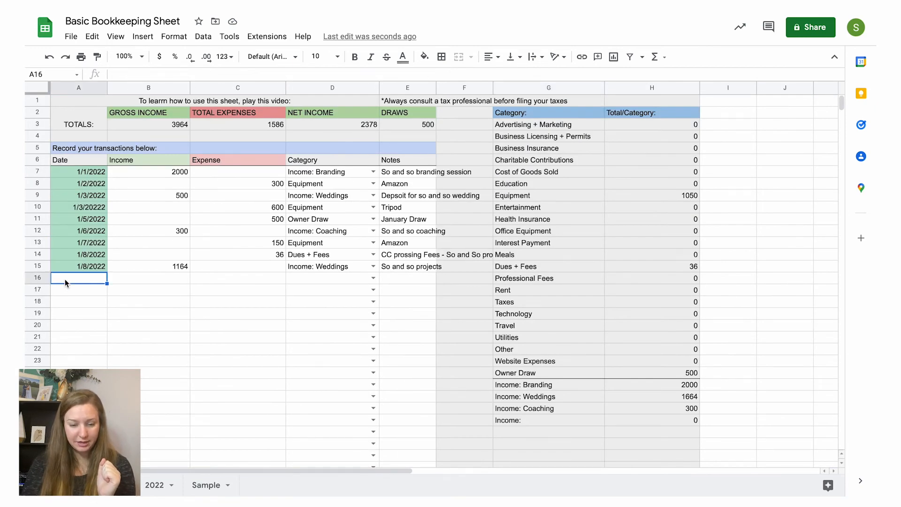
text(1/9/2022)
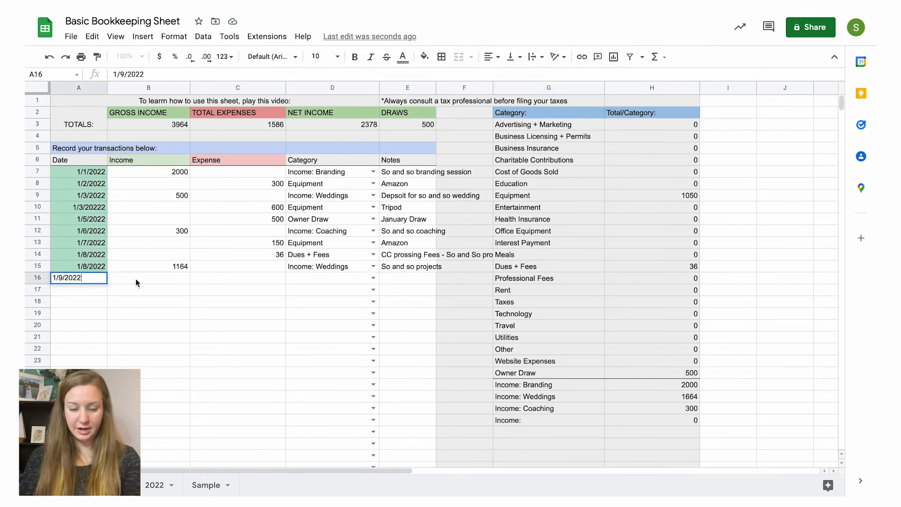
click(136, 279)
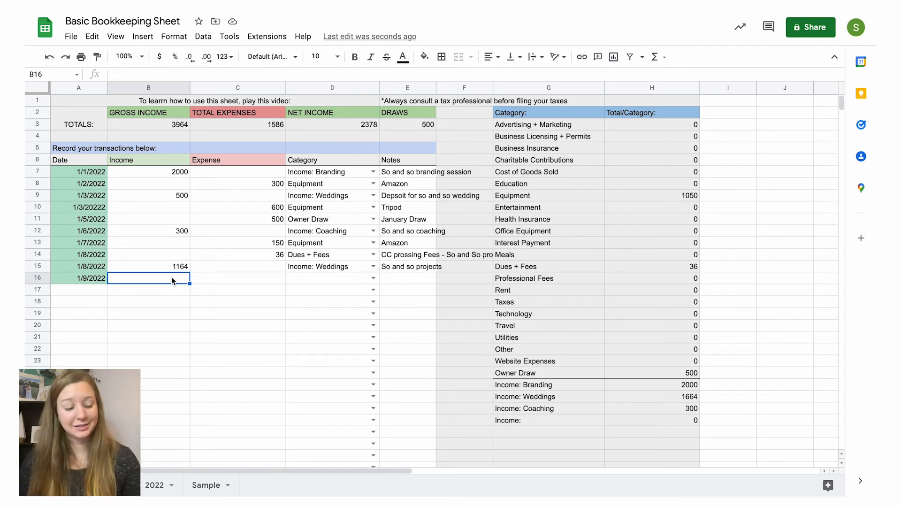
click(234, 277)
text(6.27)
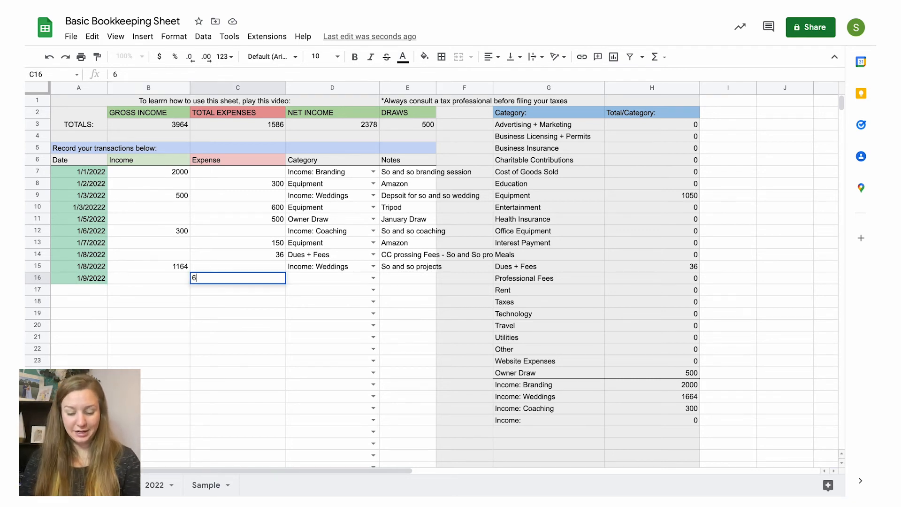
Step: Categorize the 1/9/2022 expense as Travel
click(312, 282)
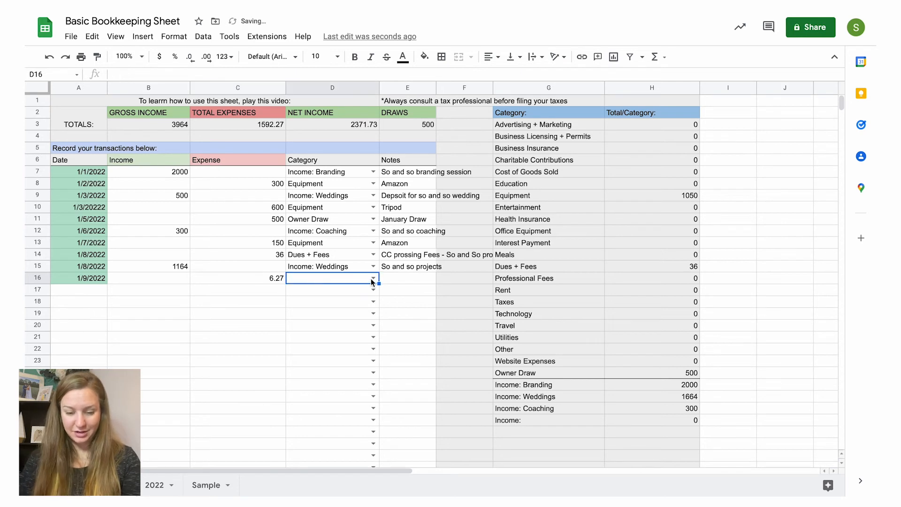
click(373, 278)
scroll(370, 384, down, 5)
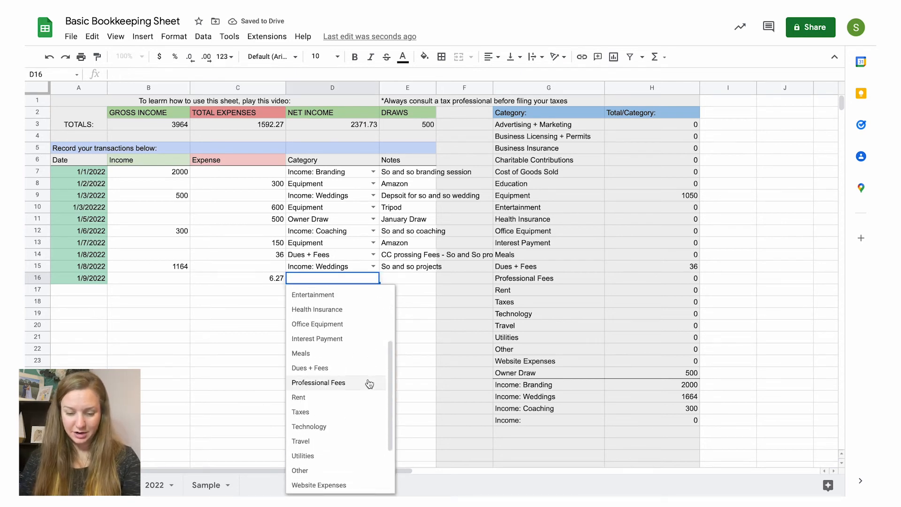
click(334, 375)
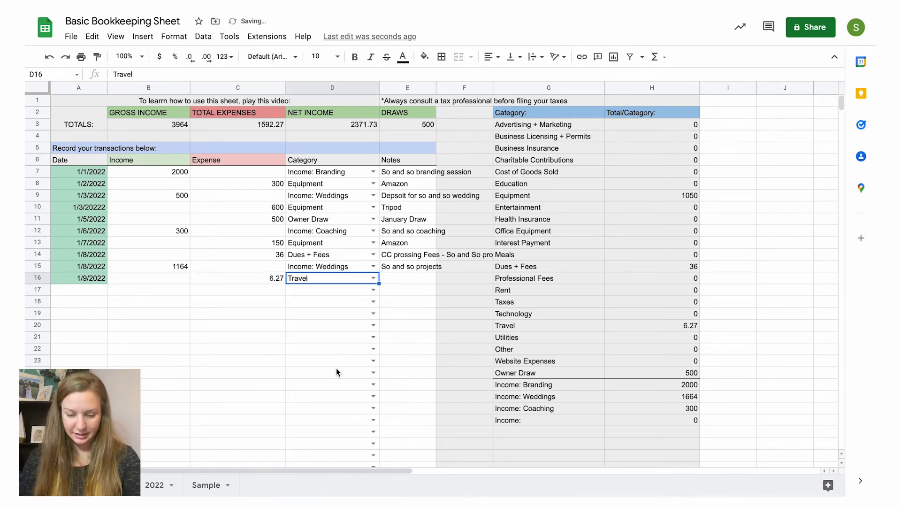
Step: Add the note "12 Miles" to the 1/9/2022 travel expense
click(397, 278)
text(12)
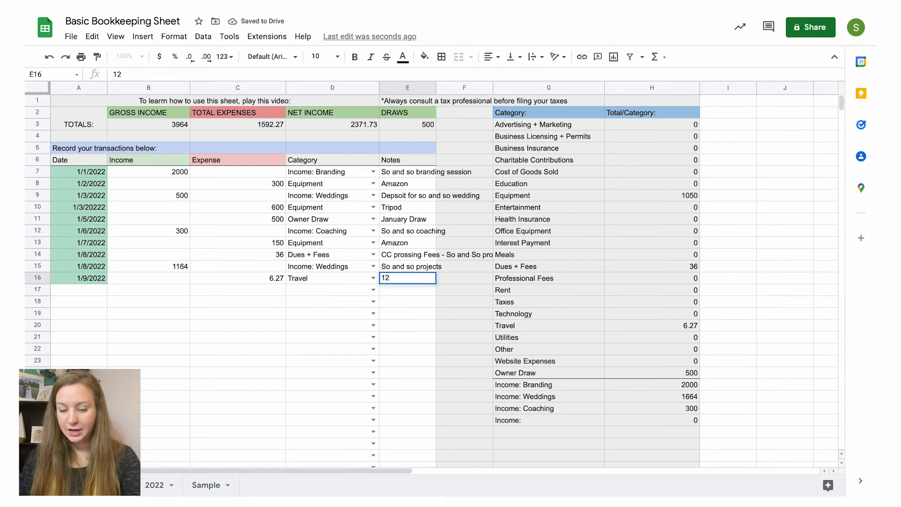
text( Miles on)
key(BackSpace)
key(BackSpace)
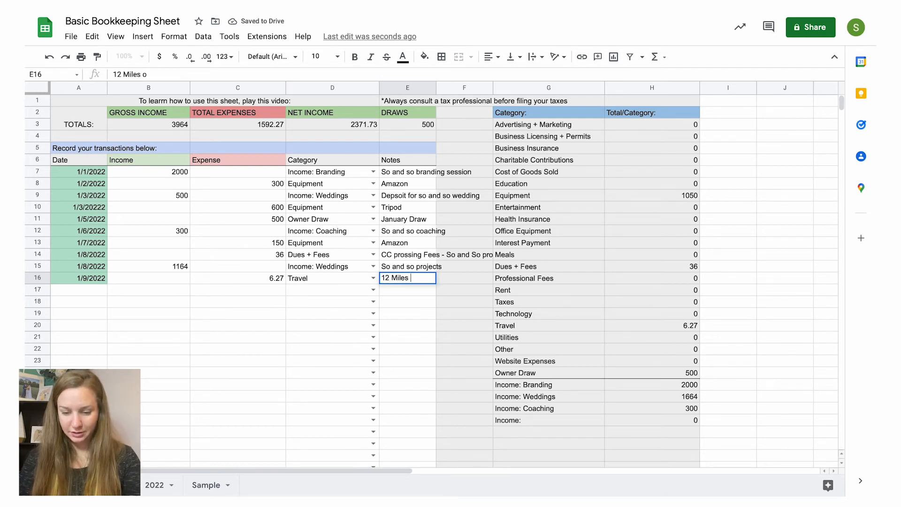
text(On car)
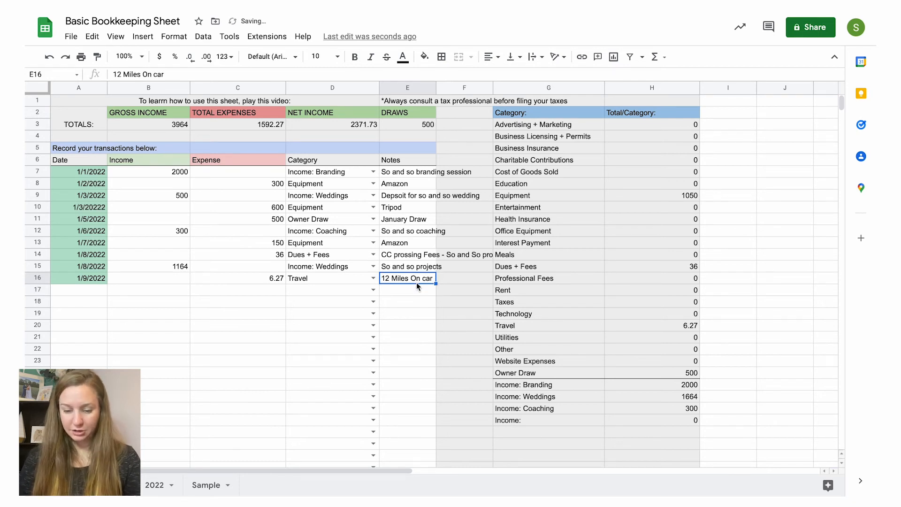
drag(411, 278, 436, 278)
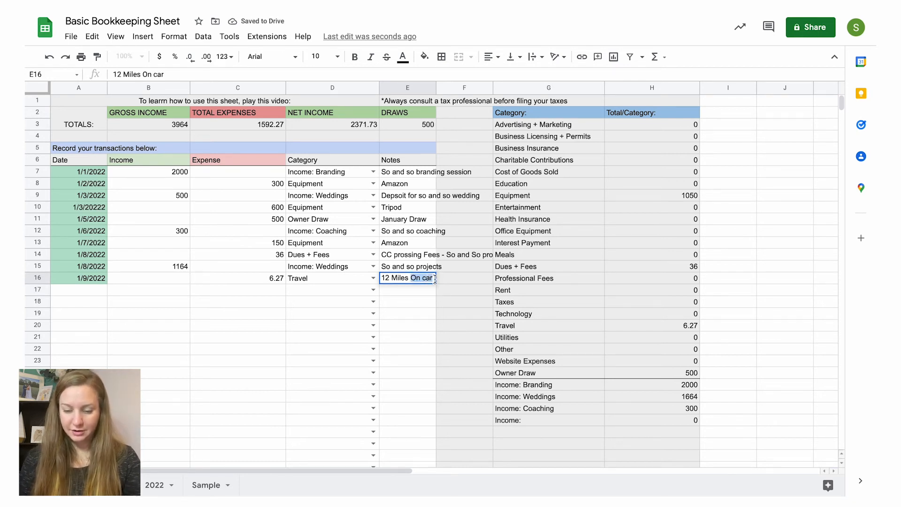
key(BackSpace)
key(Return)
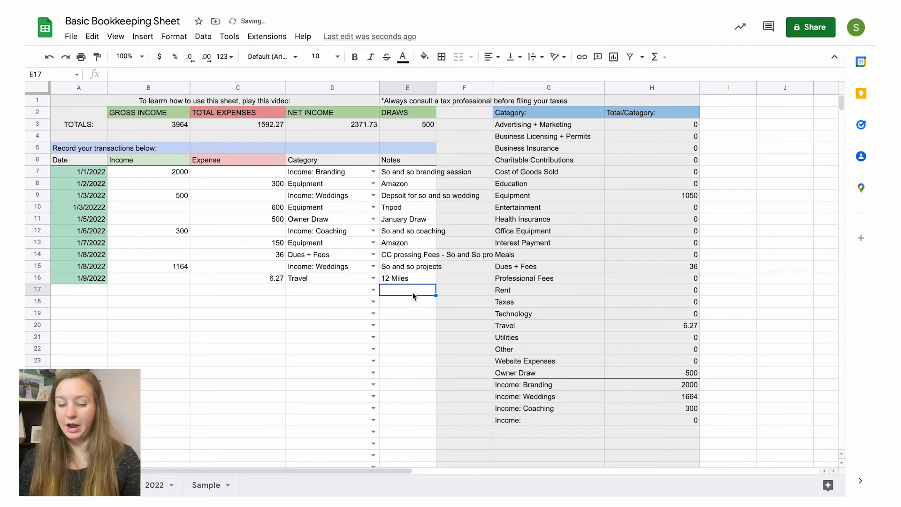
click(417, 278)
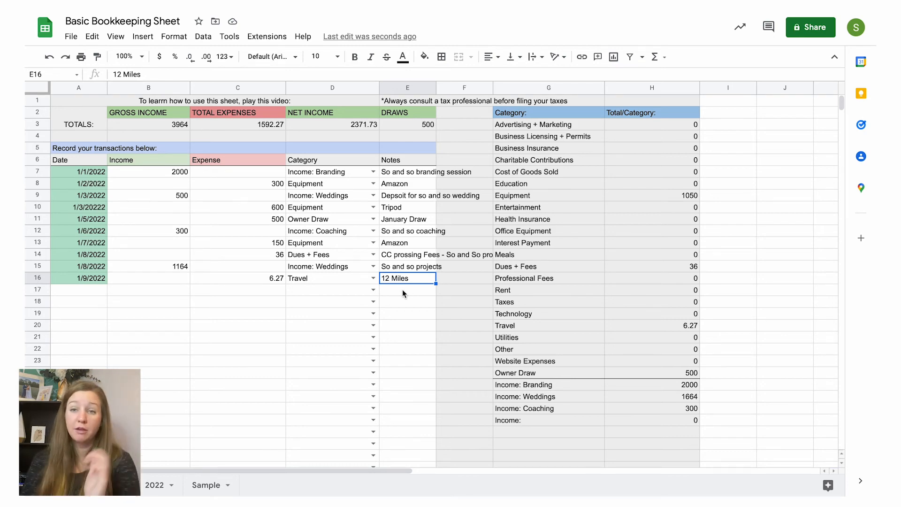
Step: Read the "Things to know" note about which expense categories are taxable, and review the category totals above it
scroll(522, 316, down, 8)
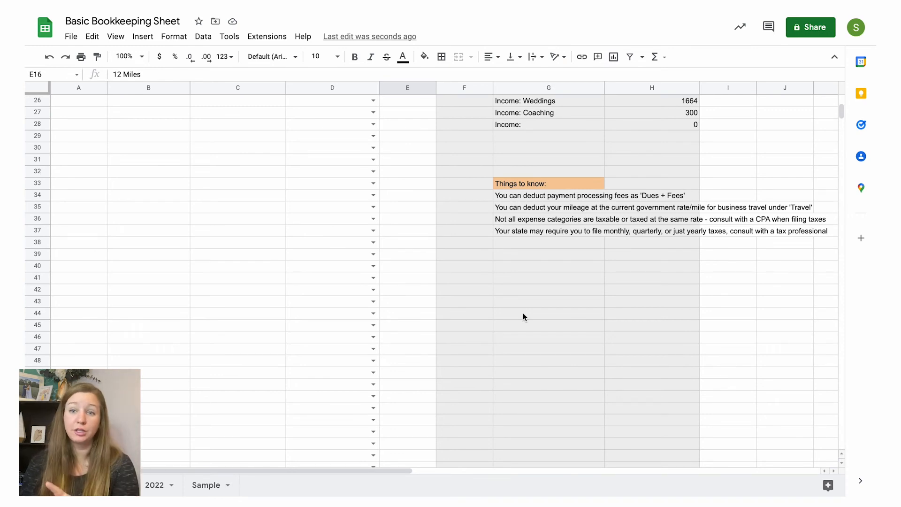
click(548, 223)
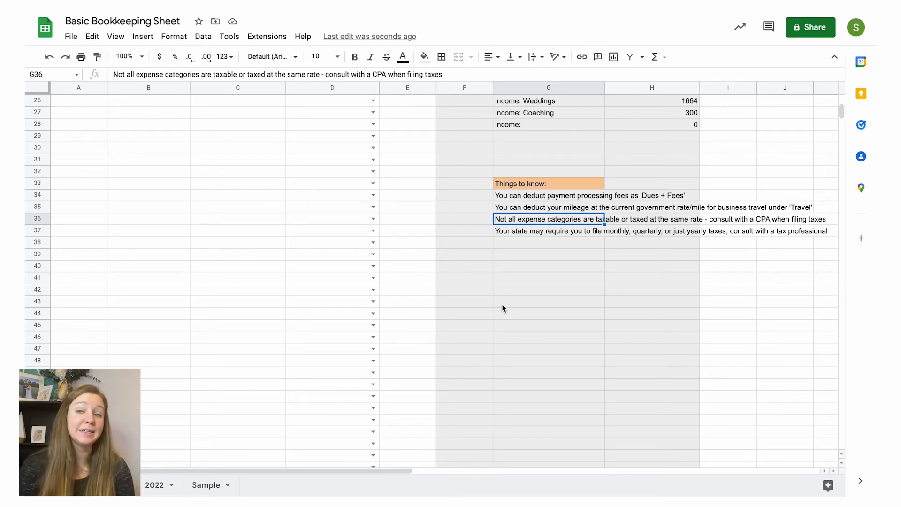
scroll(503, 308, up, 1)
scroll(502, 309, up, 7)
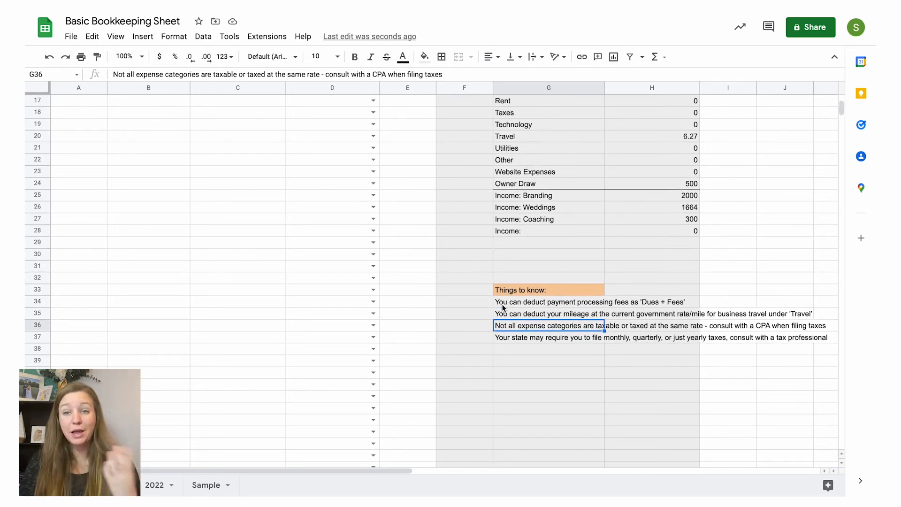
scroll(502, 309, up, 1)
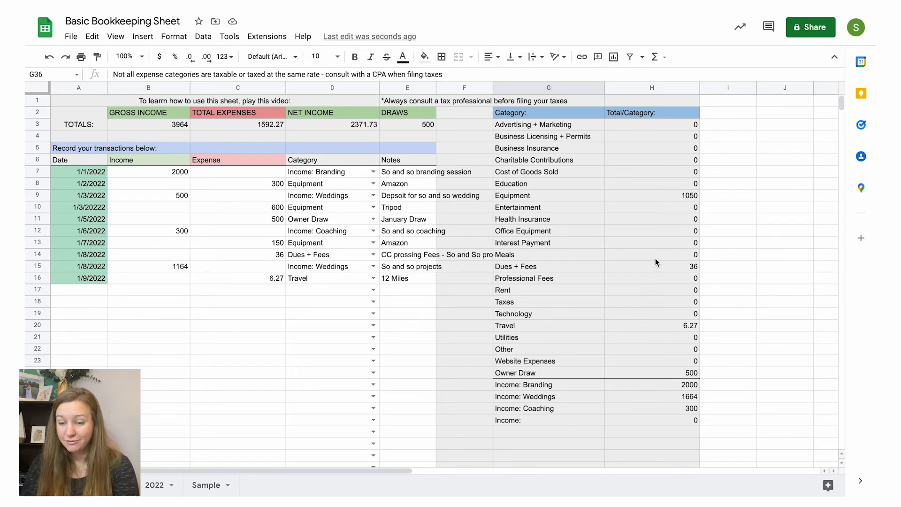
scroll(628, 308, down, 7)
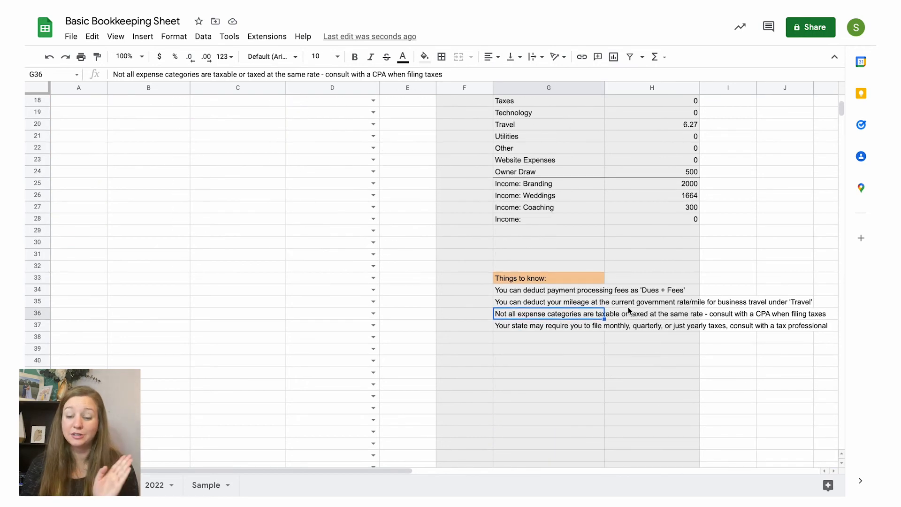
scroll(628, 310, down, 1)
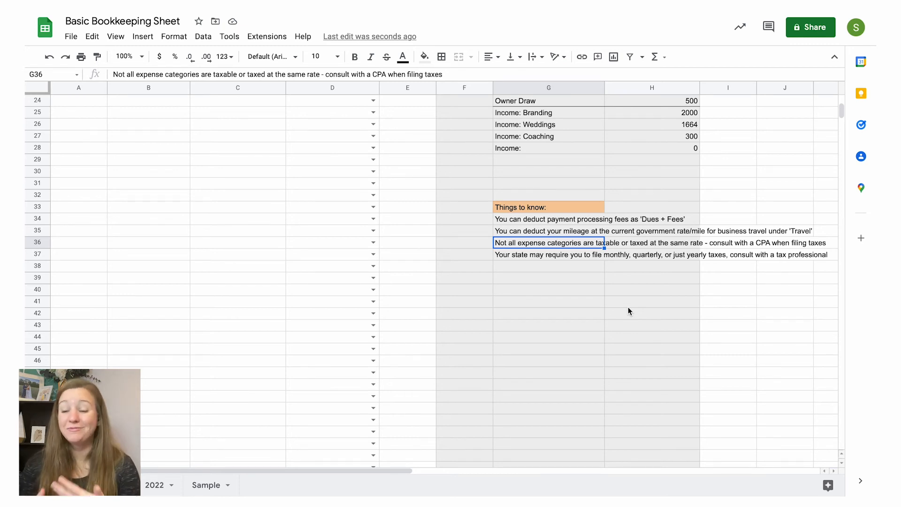
Step: Read the "Things to know" note about state tax filing frequency and return to the transaction list
click(577, 254)
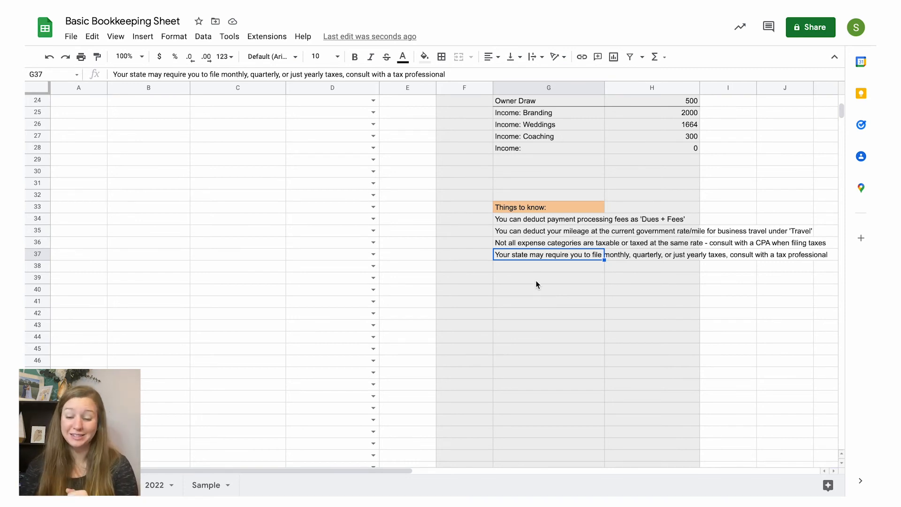
click(535, 267)
scroll(530, 291, up, 2)
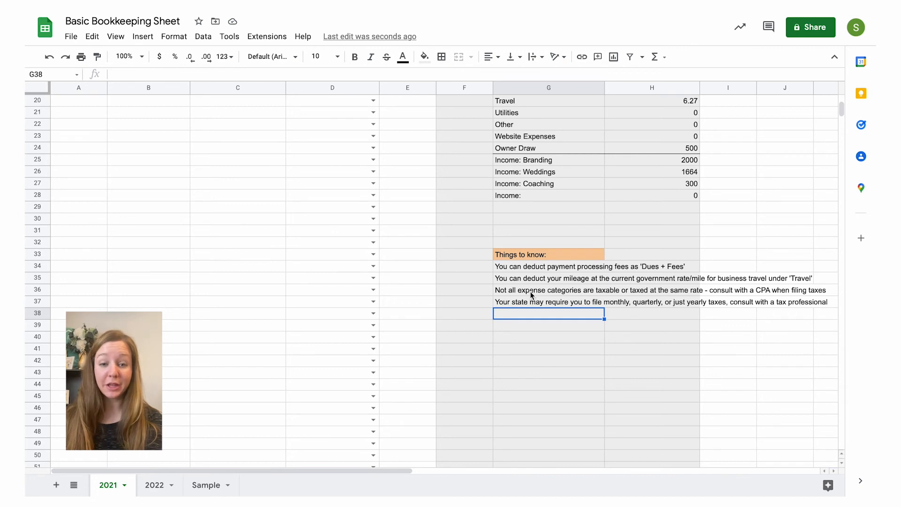
scroll(530, 293, up, 1)
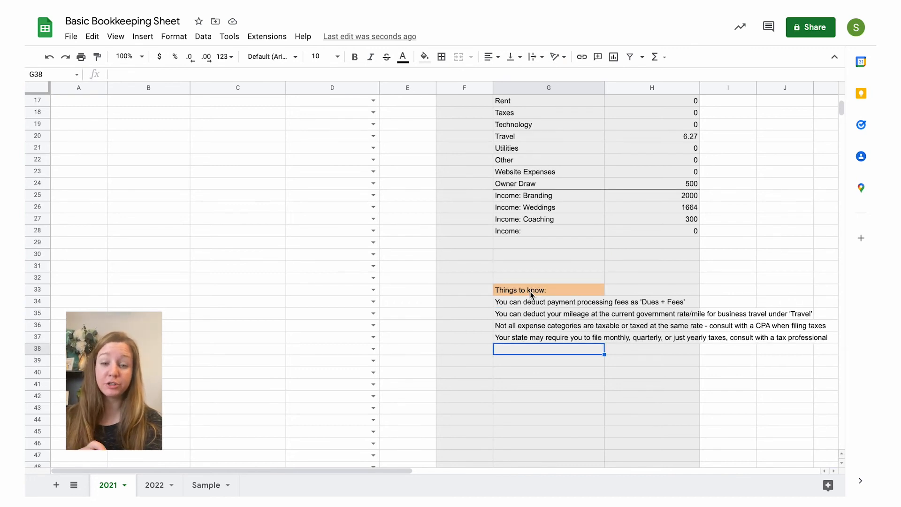
scroll(530, 292, up, 1)
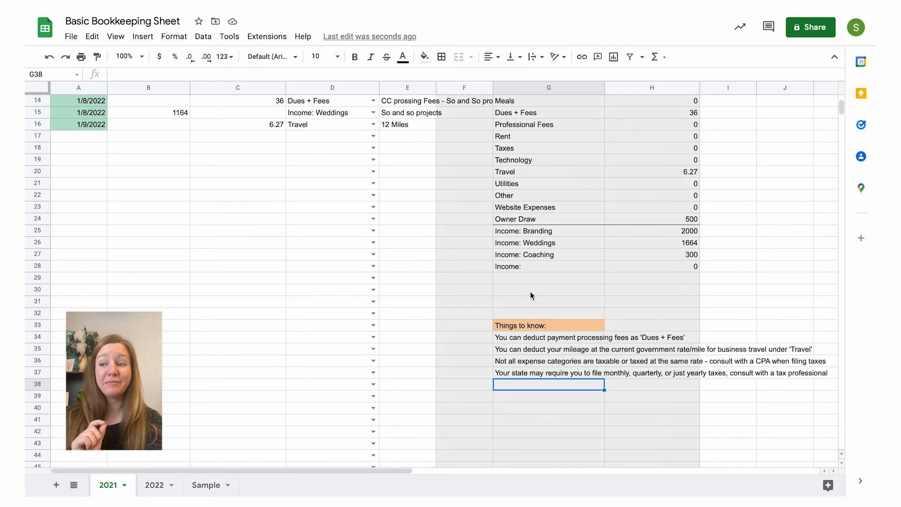
scroll(530, 294, up, 1)
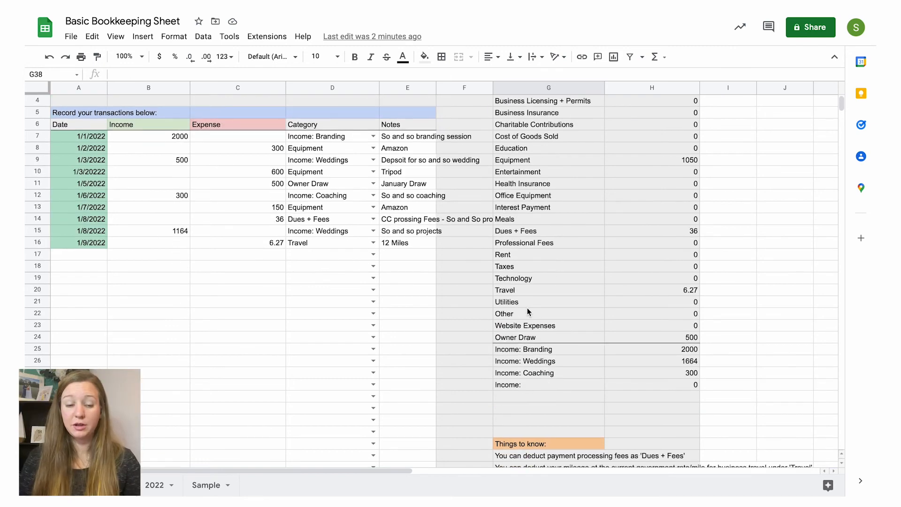
scroll(528, 308, up, 1)
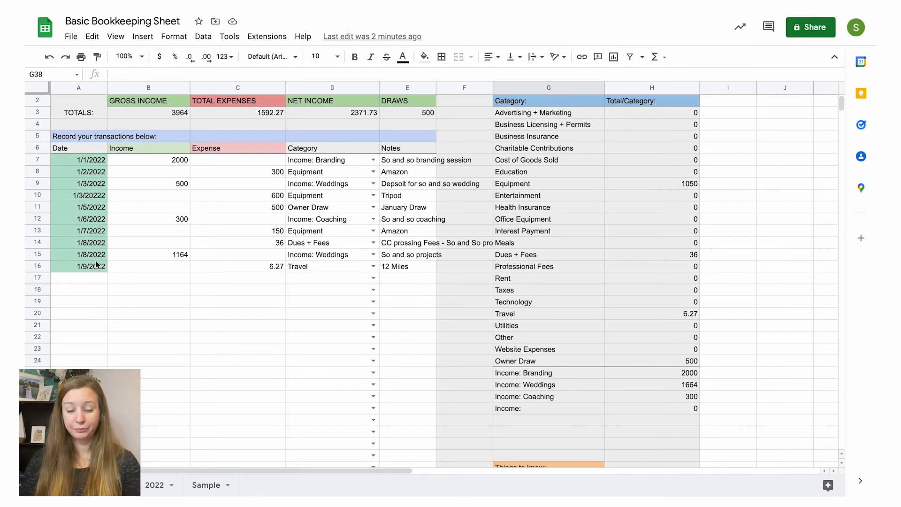
Step: Record an income of 5000 dated 1/15/2022 in row 17
click(88, 276)
text(1.)
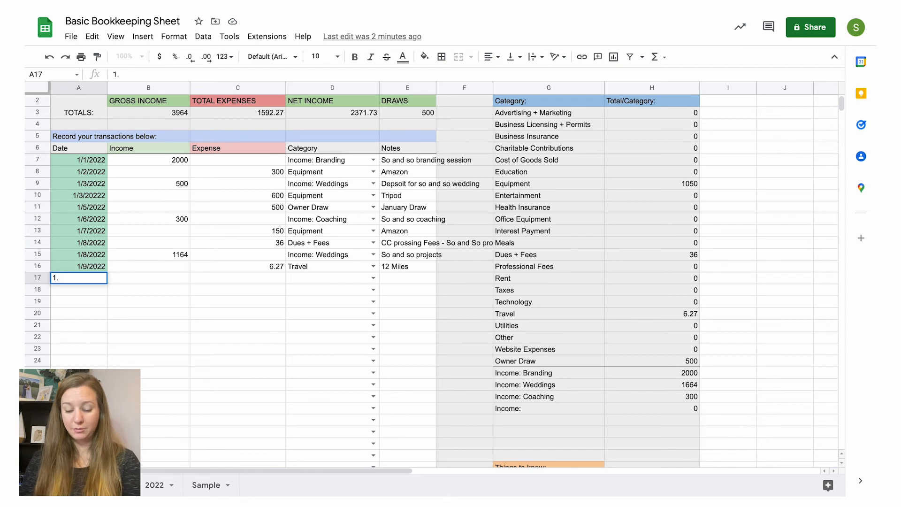
text(15.)
key(BackSpace)
key(BackSpace)
key(BackSpace)
key(BackSpace)
key(BackSpace)
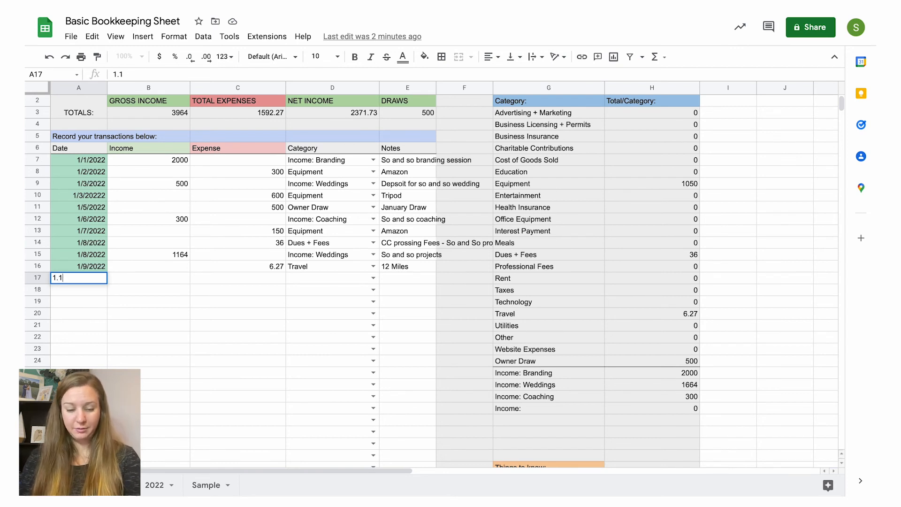
text(1/15/2022)
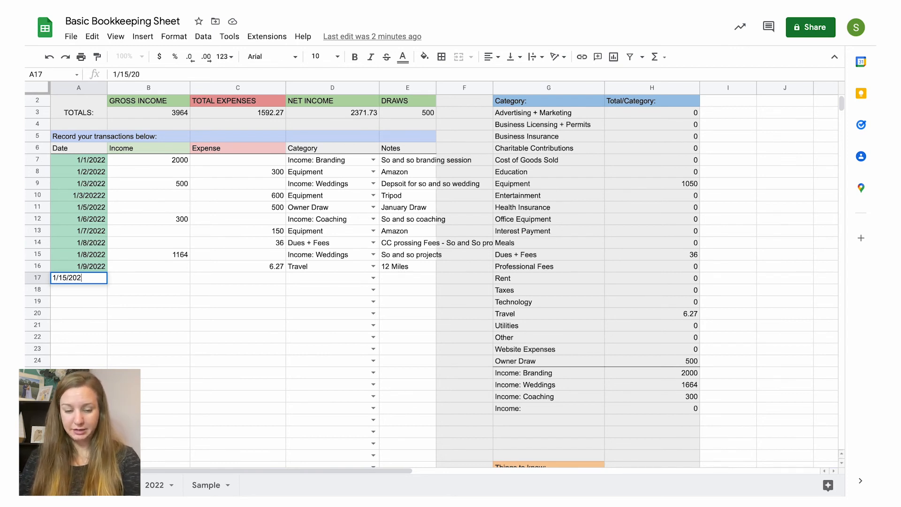
click(126, 280)
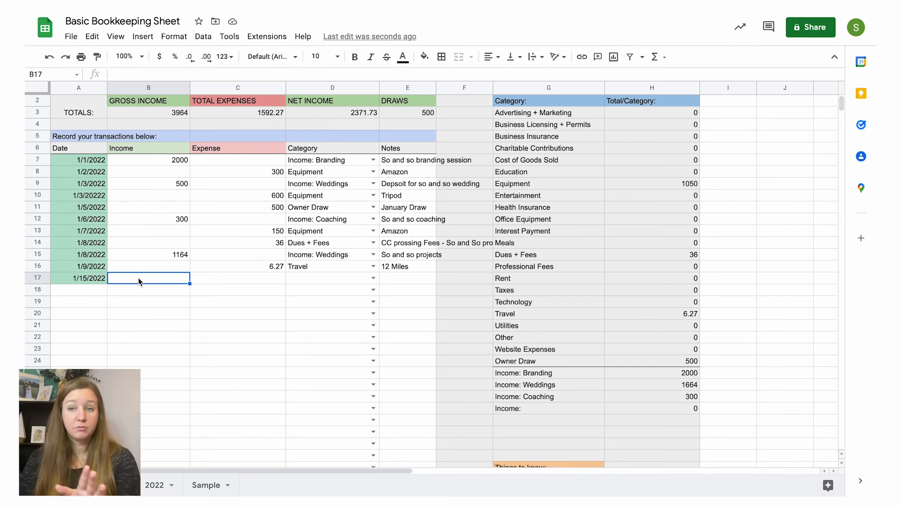
text(5000)
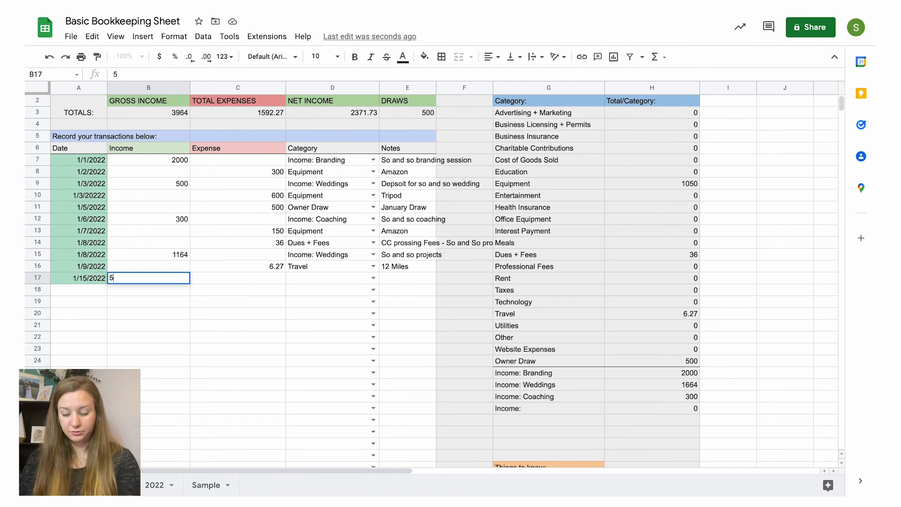
Step: Add the note "Commissioned Painting" to the 5000 income and assign it the unnamed "Income:" category
click(402, 280)
text(Commissione)
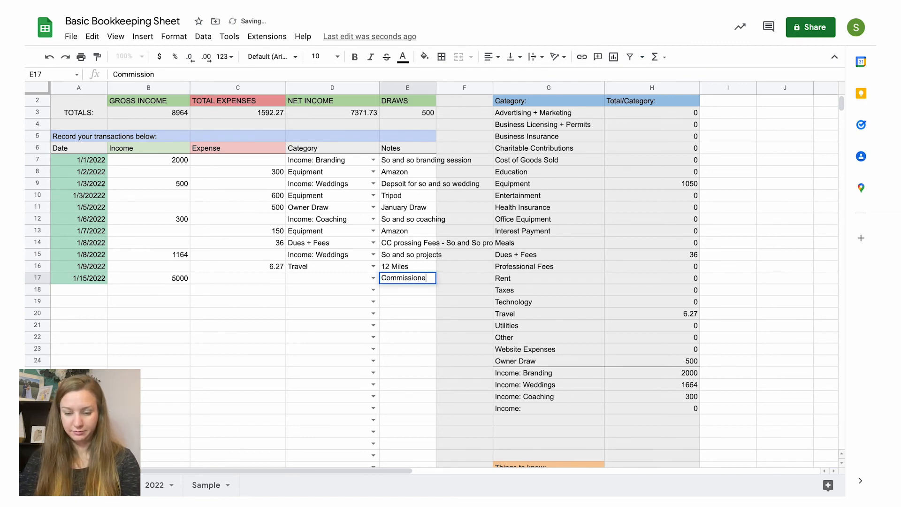
text(d Painting)
click(365, 278)
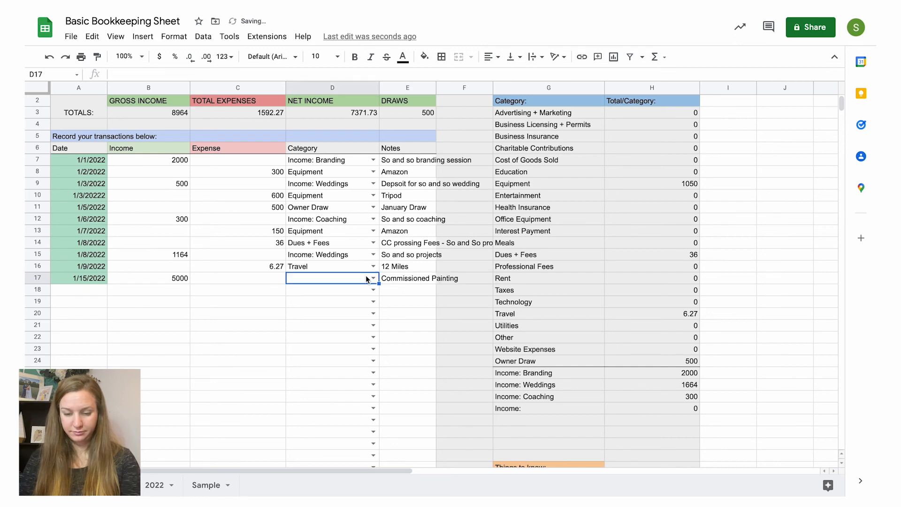
click(367, 278)
scroll(366, 394, down, 4)
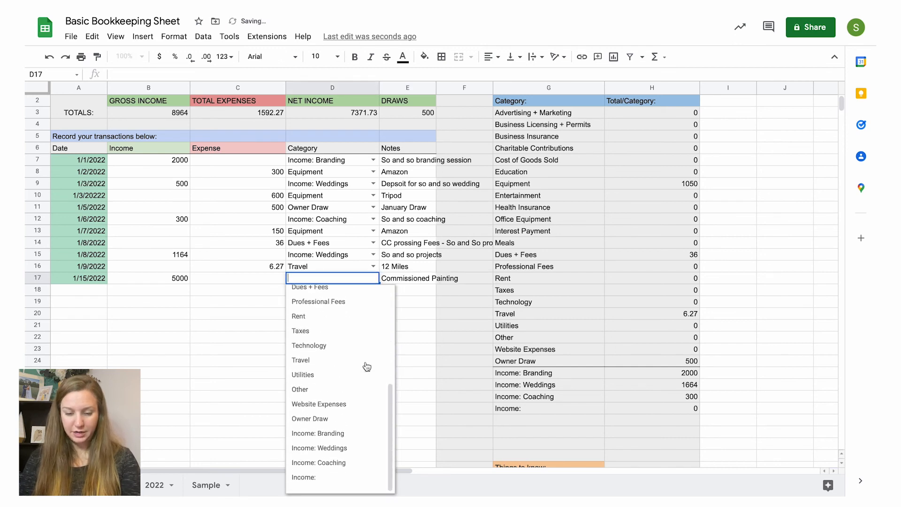
click(346, 485)
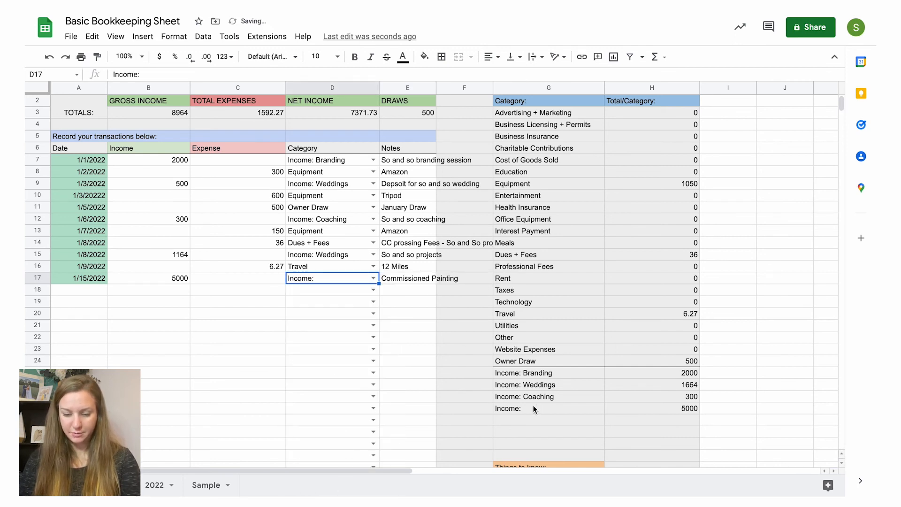
click(162, 275)
click(170, 288)
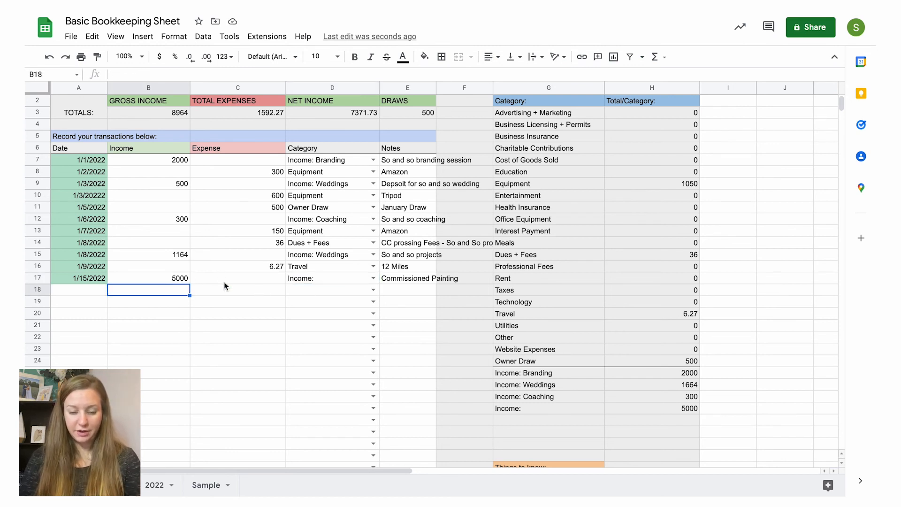
Step: Record an expense of 300 dated 1/15/2022 in row 18
click(226, 290)
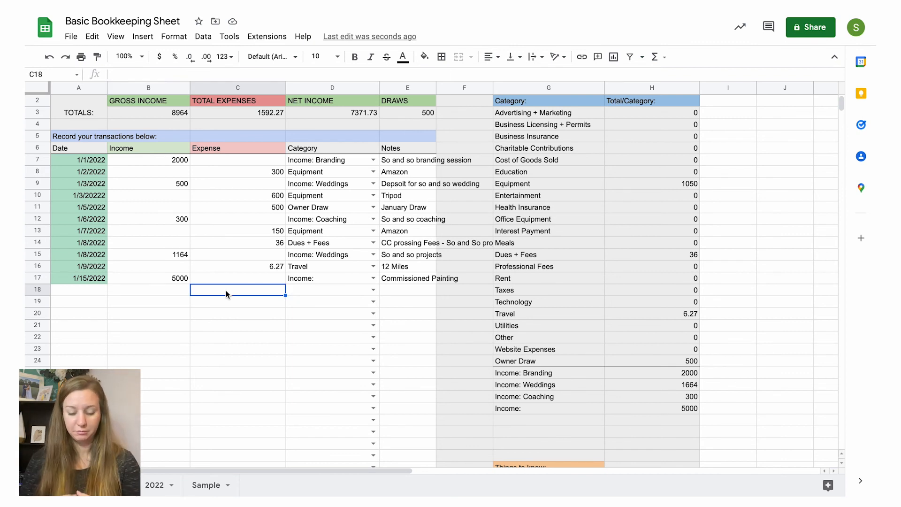
text(3000)
key(BackSpace)
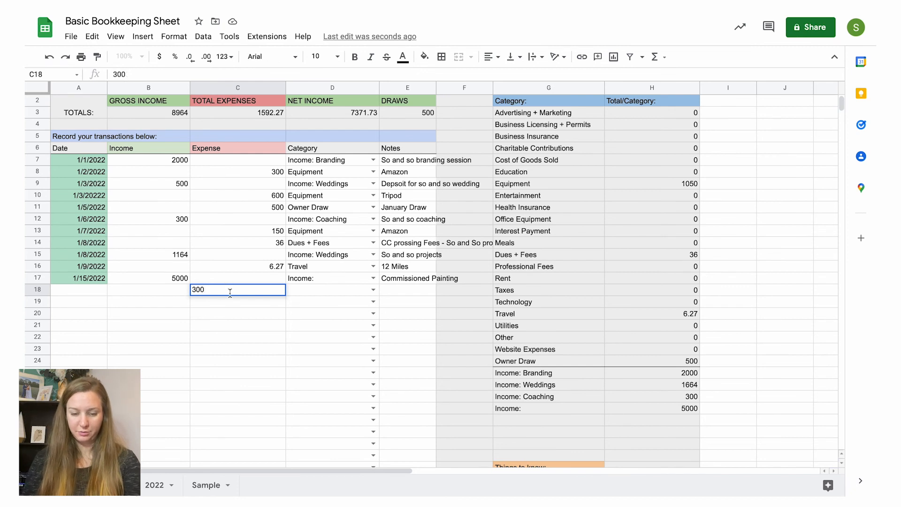
click(52, 290)
text(1/)
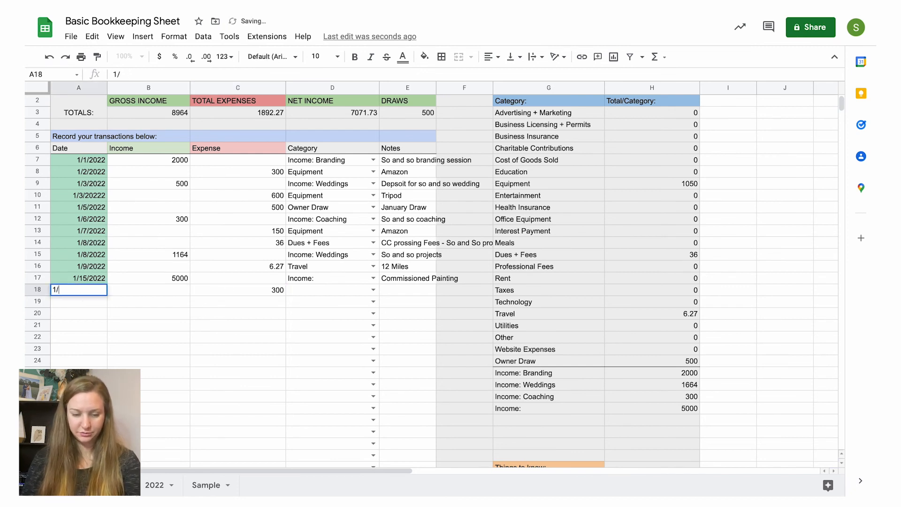
text(15/2022)
Step: Assign the 1/15/2022 expense in row 18 the category "Cost of Goods Sold"
click(374, 289)
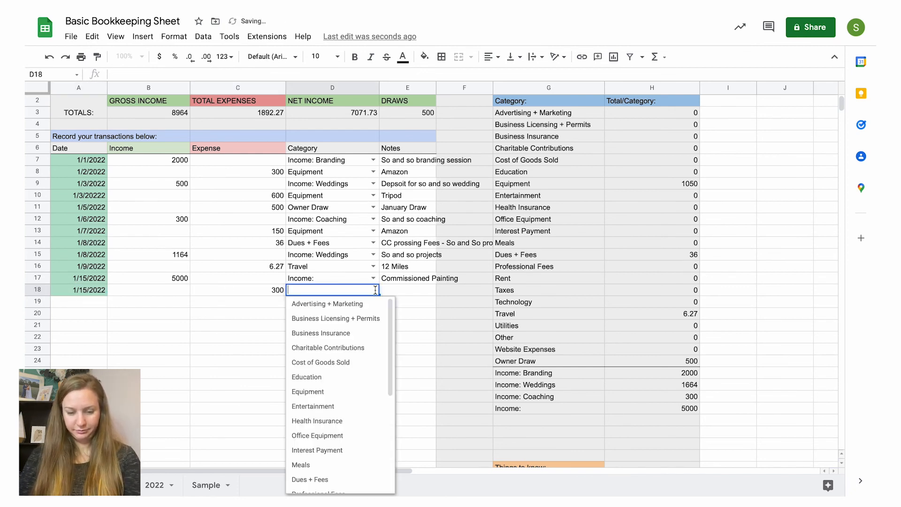
scroll(378, 400, down, 2)
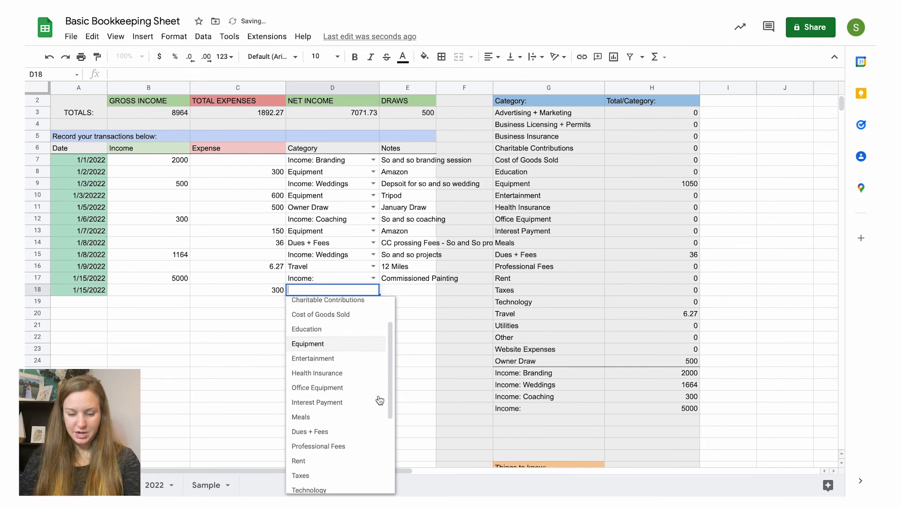
scroll(377, 399, up, 2)
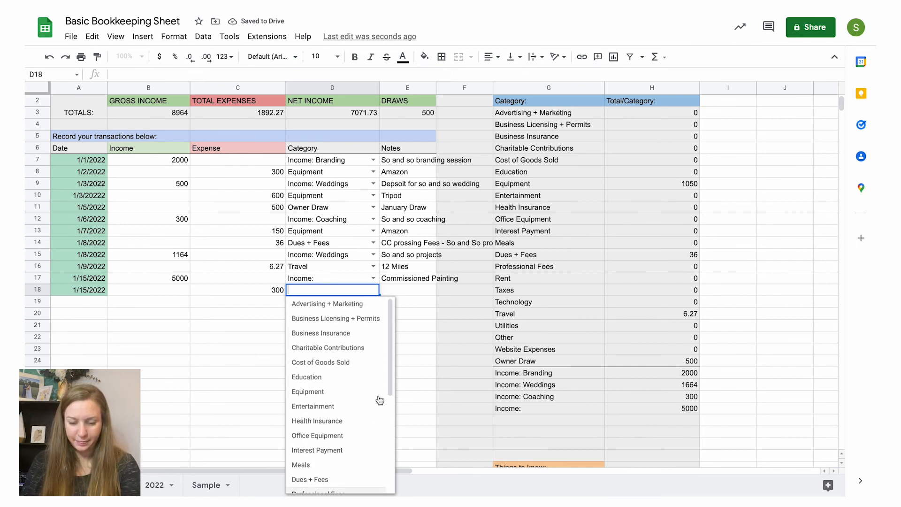
click(343, 364)
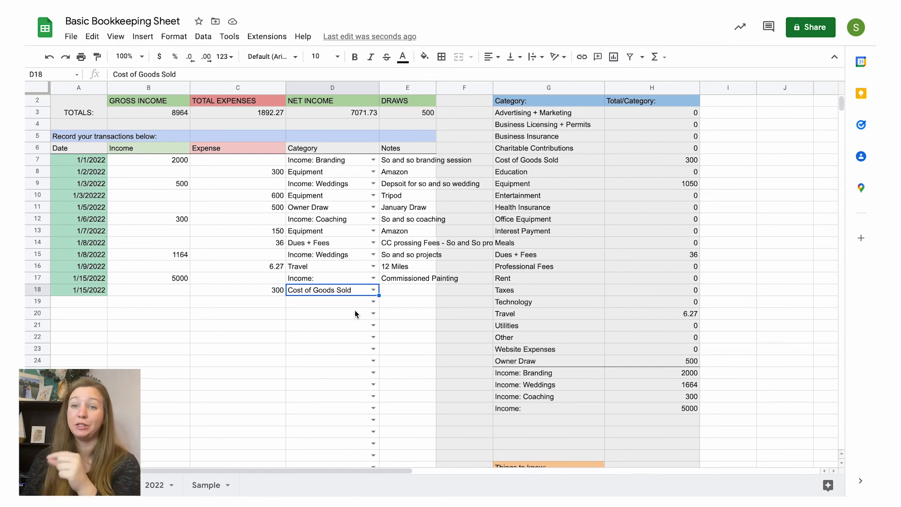
Step: Add the note "Canvas for commisoned painting" to the Cost of Goods Sold expense in row 18
click(410, 292)
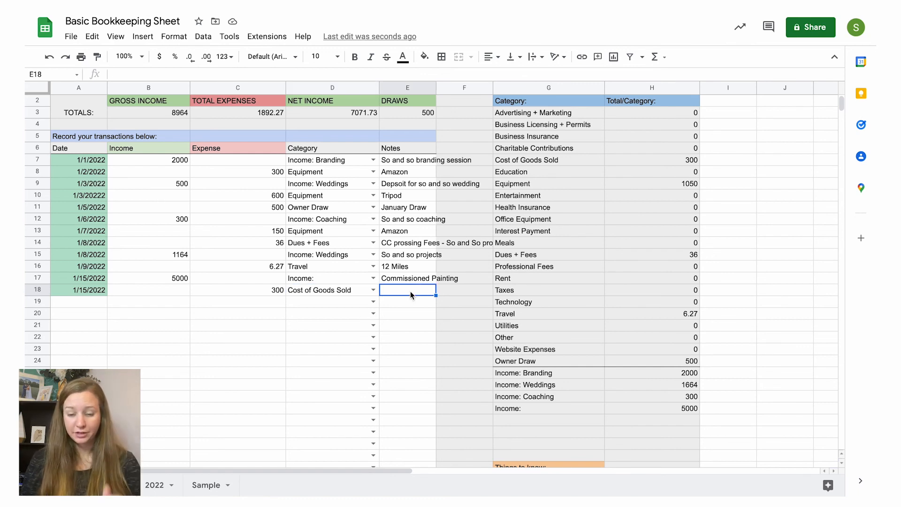
text(Canvas for com)
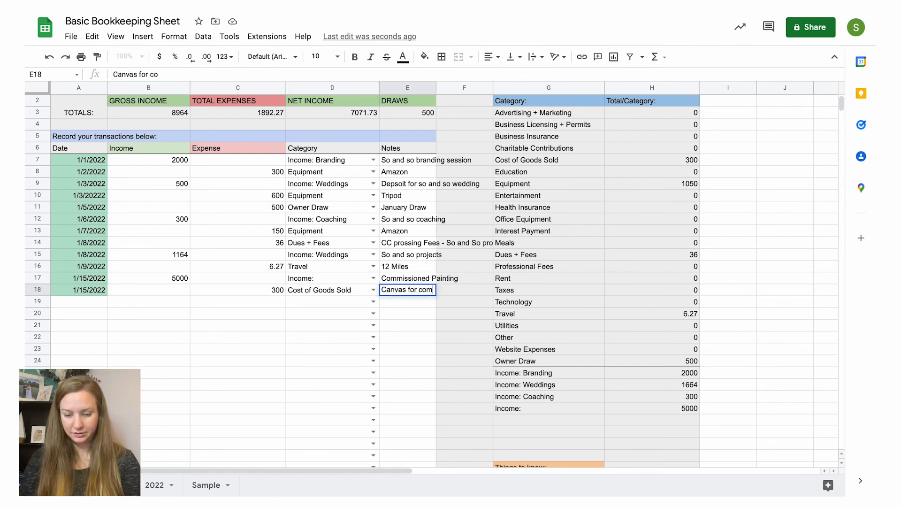
text(mised)
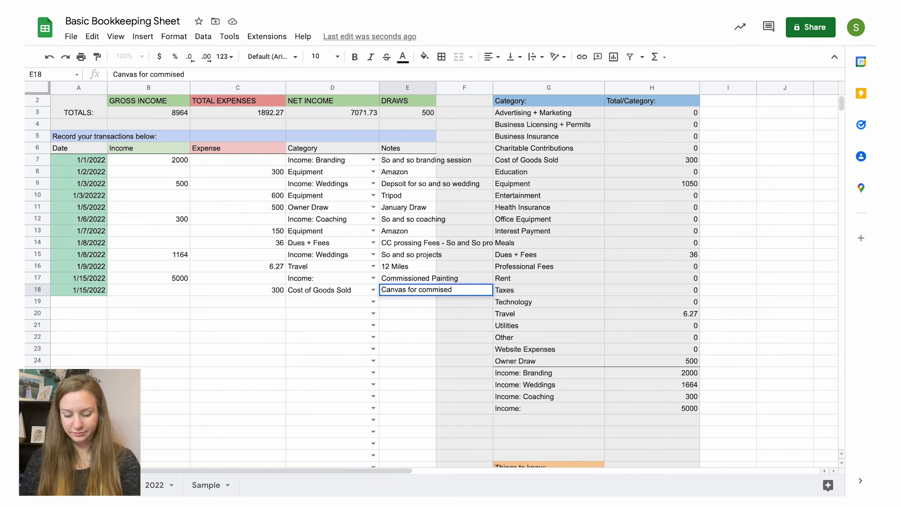
key(BackSpace)
key(BackSpace)
text(on)
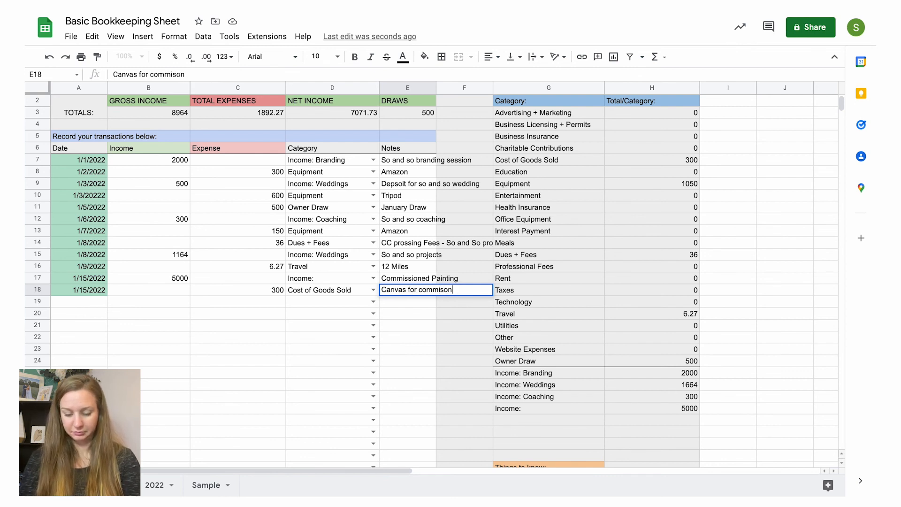
text(ed paint)
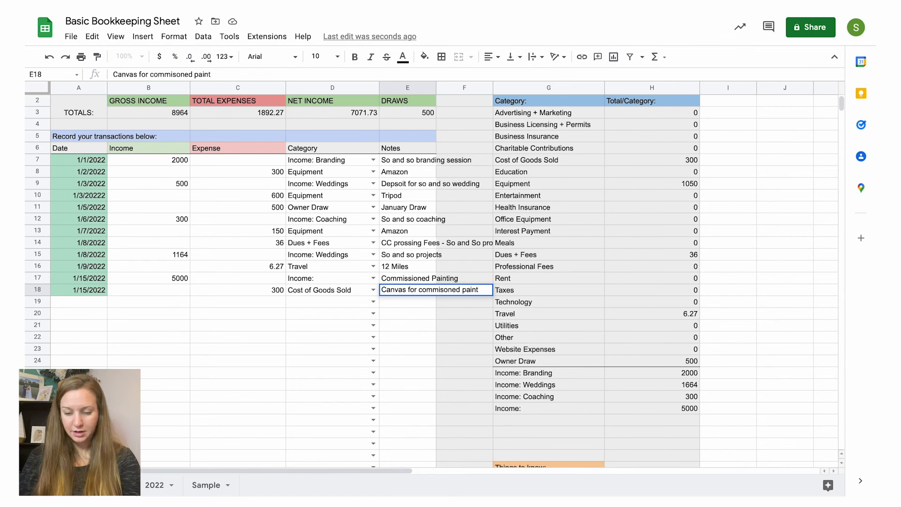
text(ing)
click(413, 303)
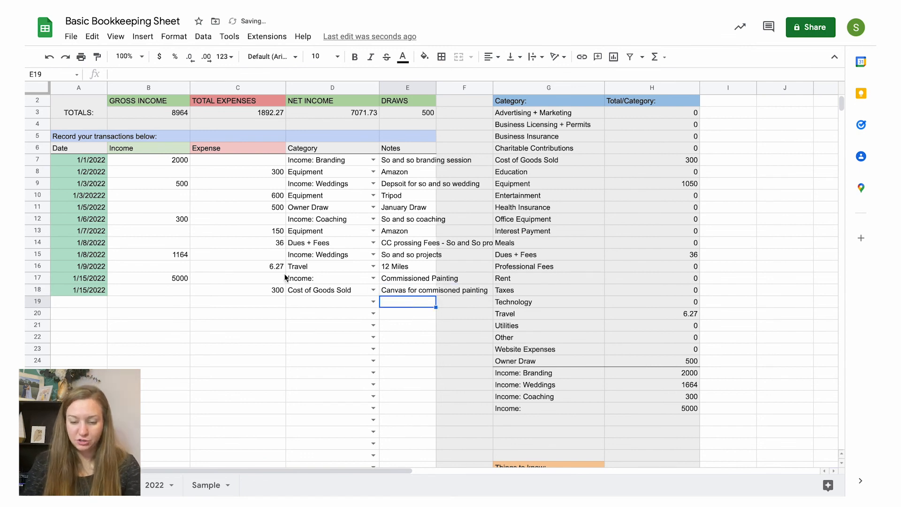
Step: Compare the commissioned painting income in row 17 with the related canvas expense and its category in row 18
click(179, 278)
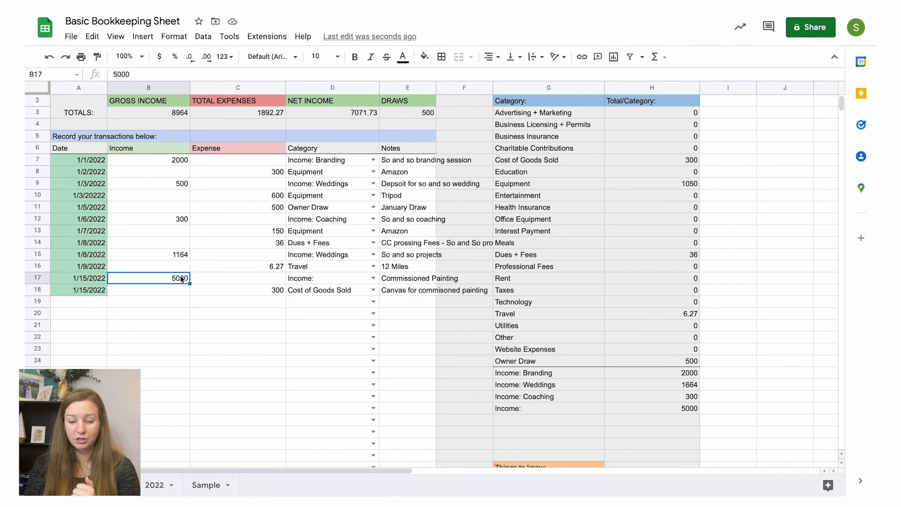
click(226, 294)
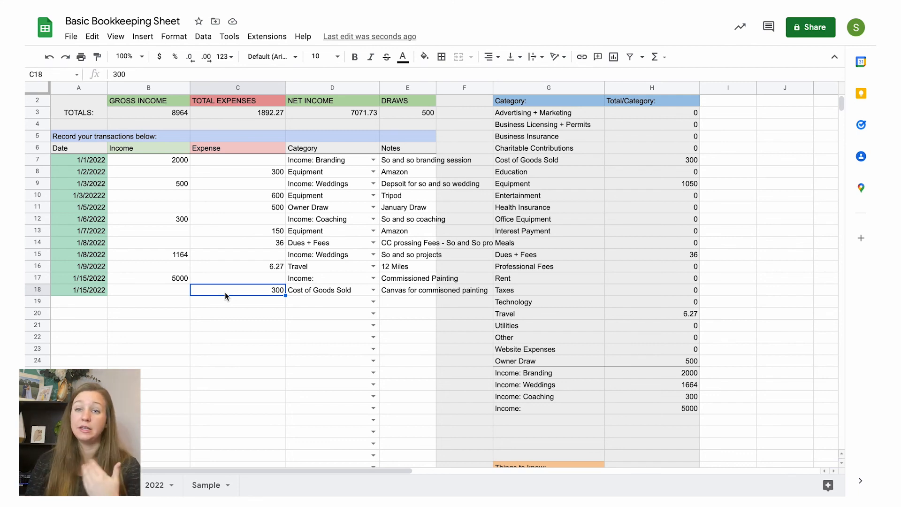
click(324, 289)
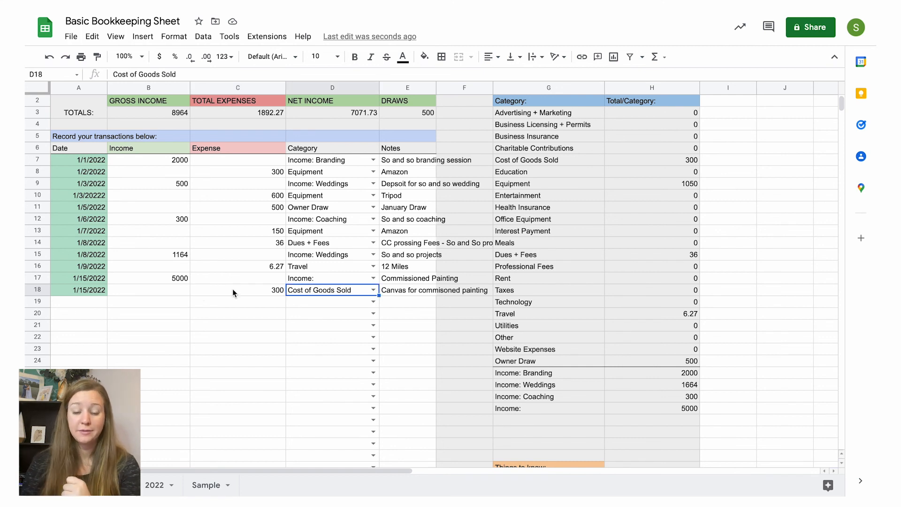
click(244, 289)
click(176, 278)
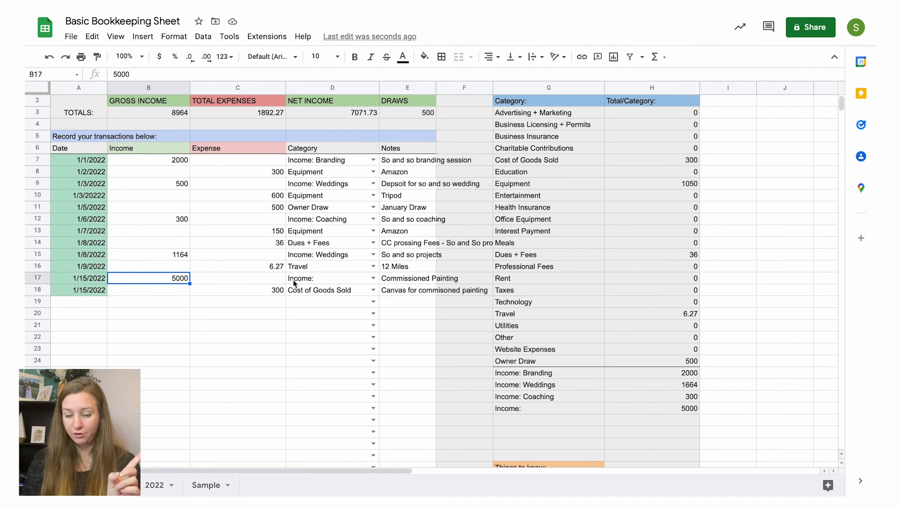
click(241, 290)
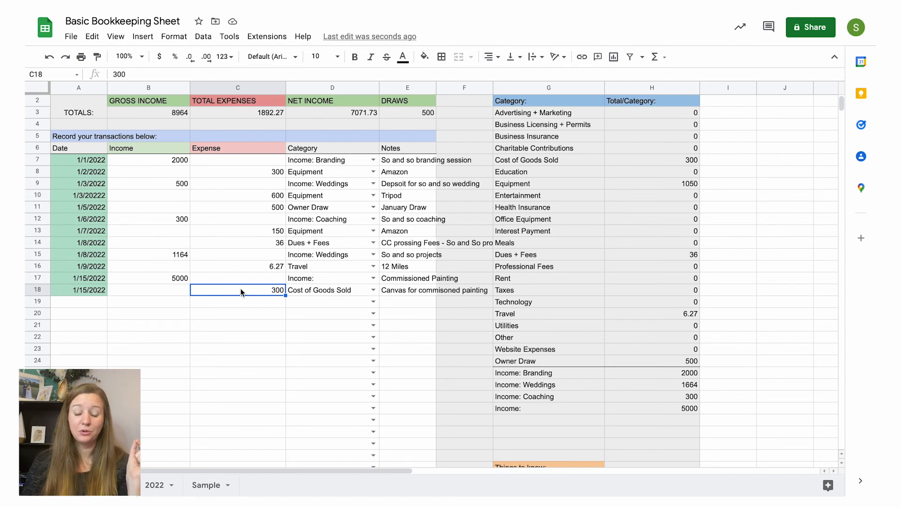
click(143, 274)
click(236, 291)
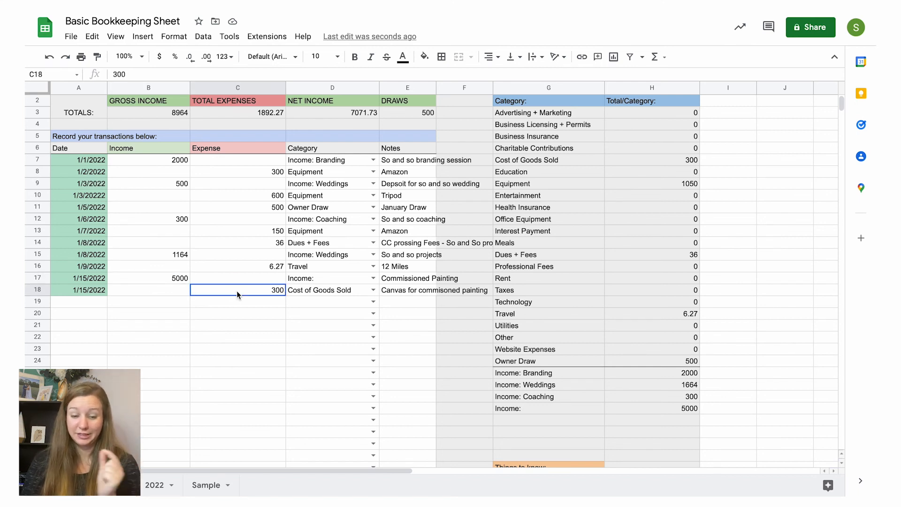
click(308, 291)
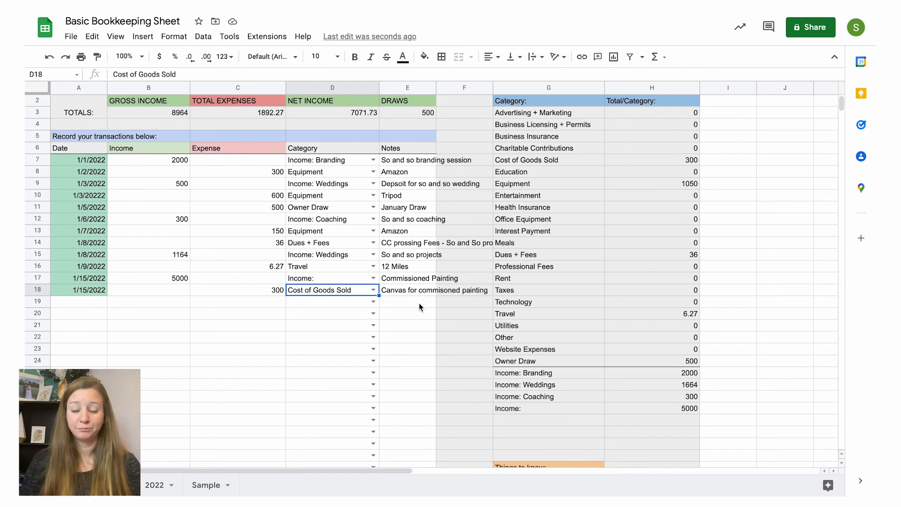
click(271, 290)
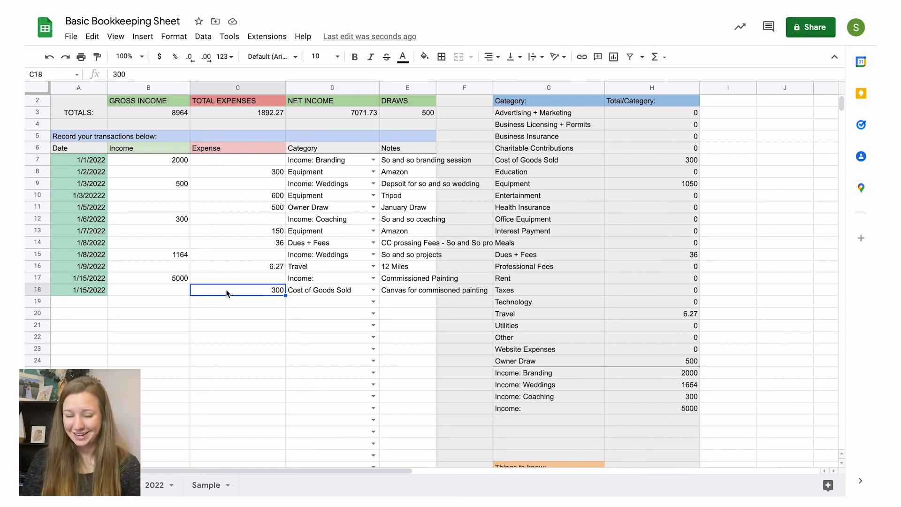
click(156, 269)
click(238, 291)
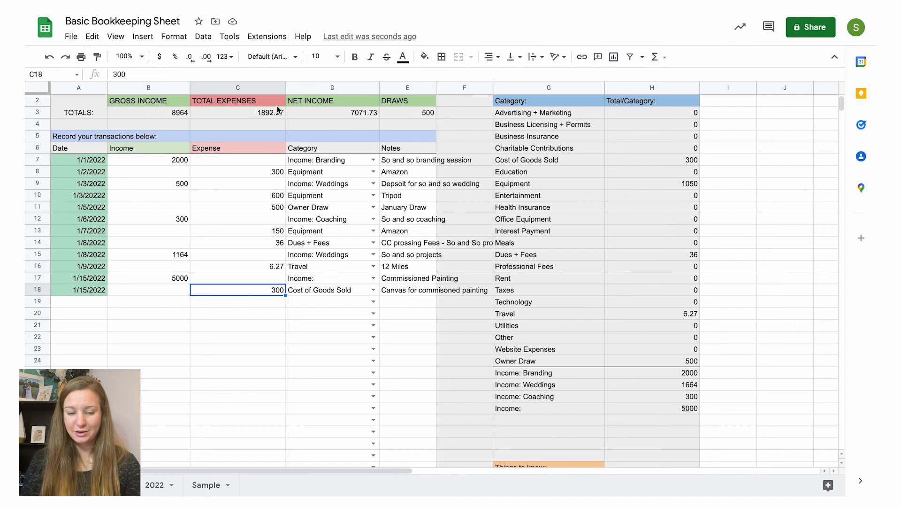